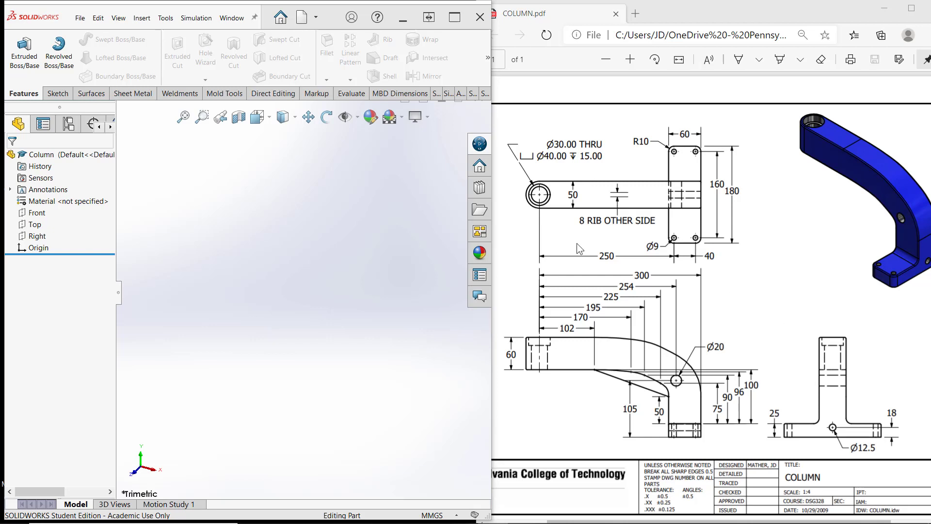
Step: Start a sketch on the Front plane and draw a corner rectangle about 89 mm by 23 mm just above the origin
left_click(40, 214)
left_click(49, 202)
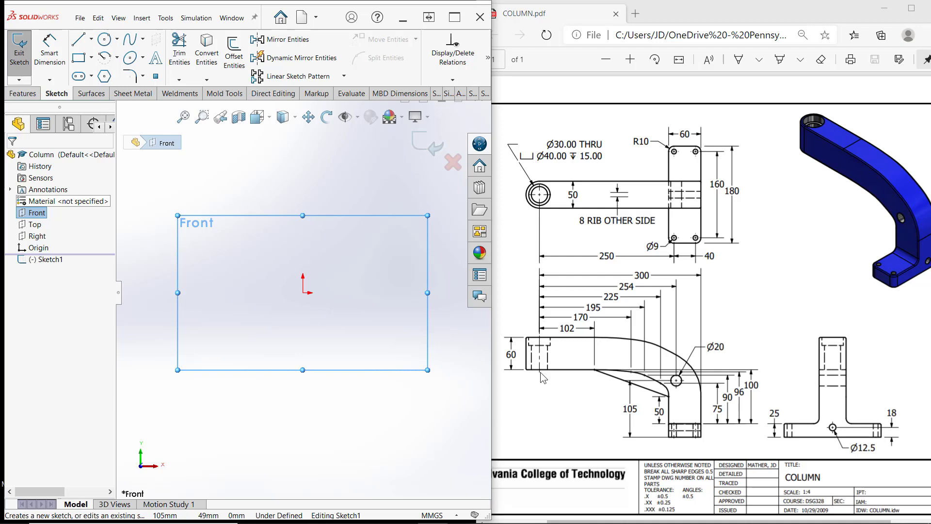
left_click(78, 57)
left_click(249, 250)
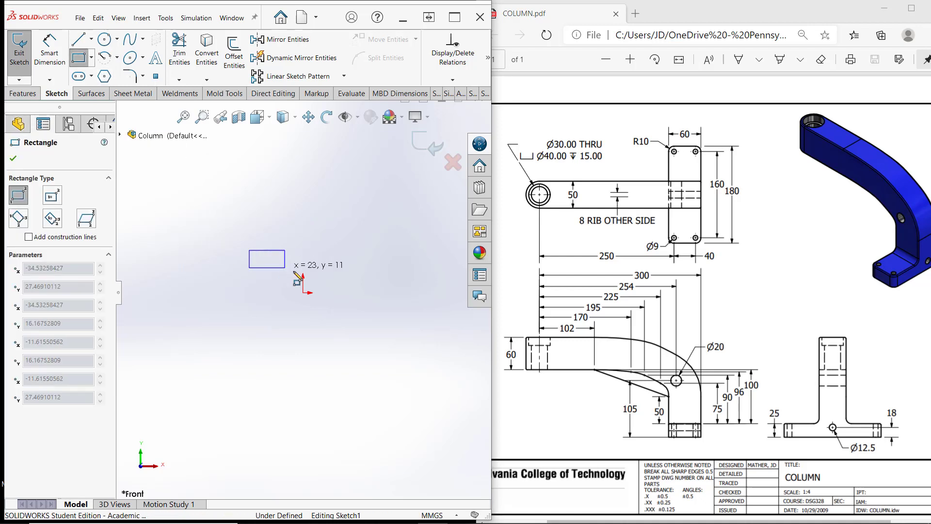
left_click(387, 285)
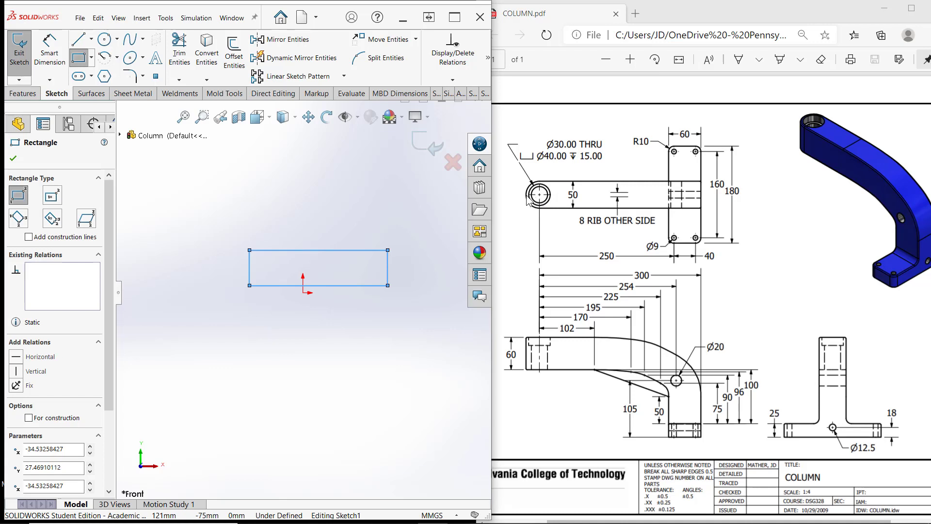
Step: Dimension the rectangle's top edge with the equation =300+25
left_click(50, 47)
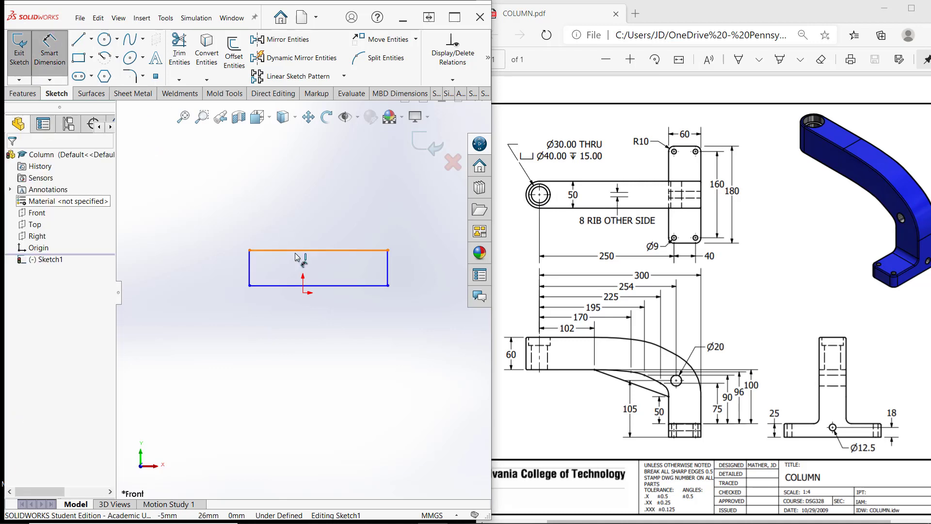
left_click(309, 250)
left_click(312, 229)
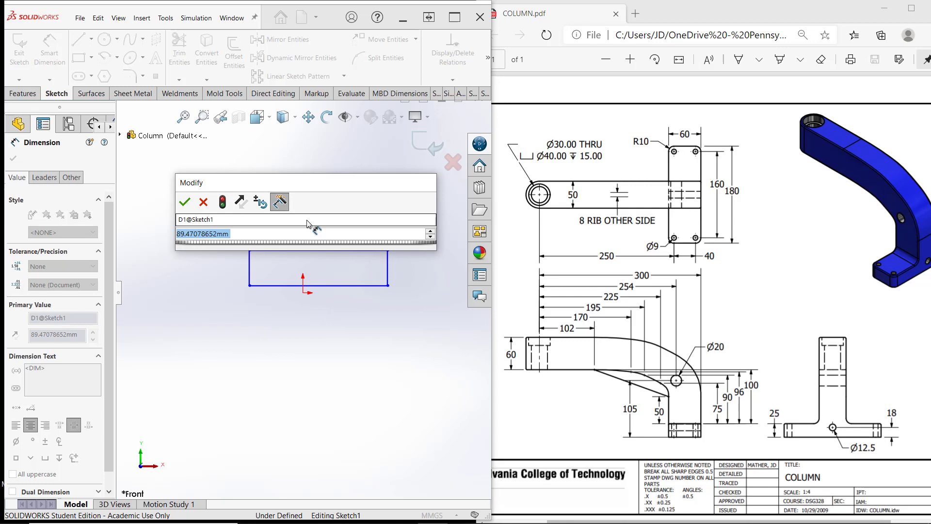
type("=")
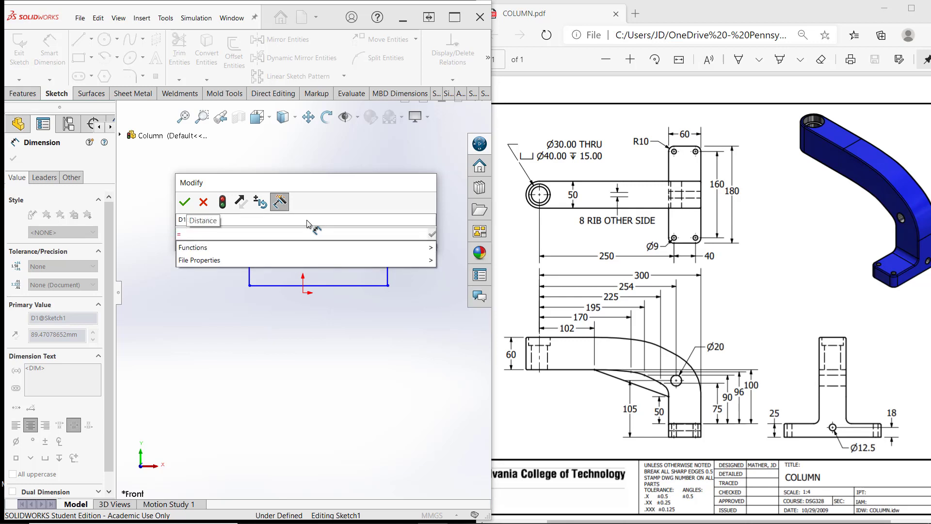
type("300")
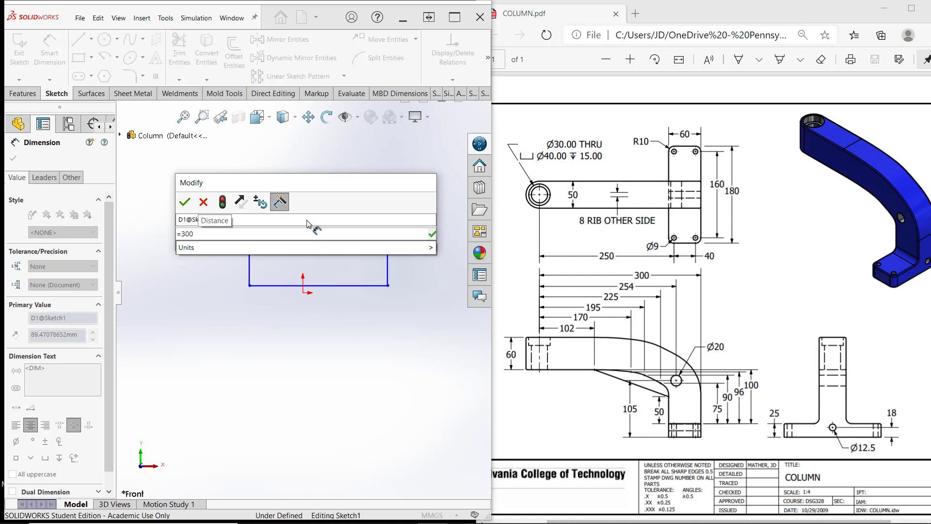
type("+")
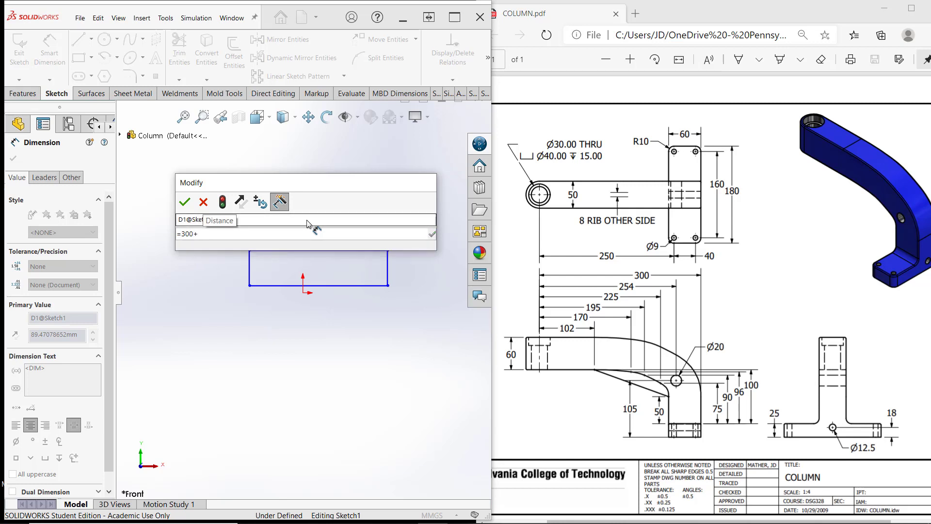
type("25")
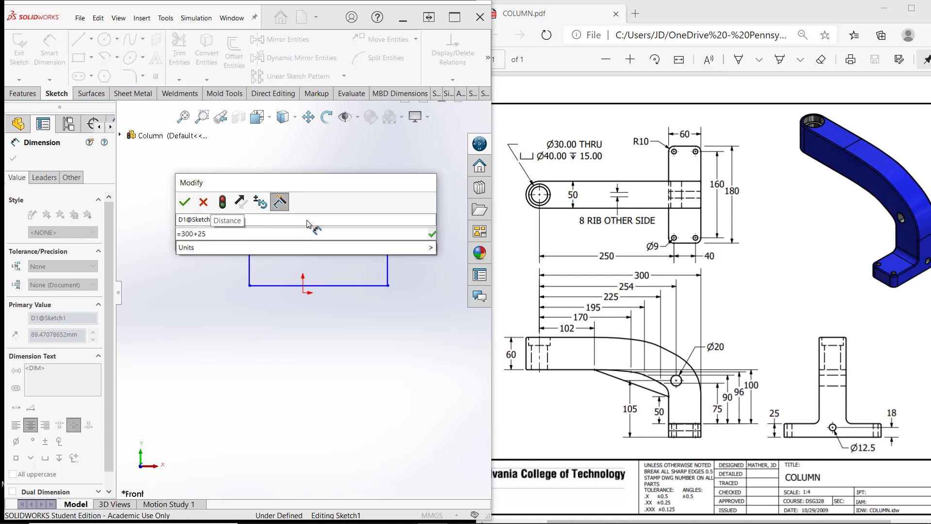
left_click(185, 201)
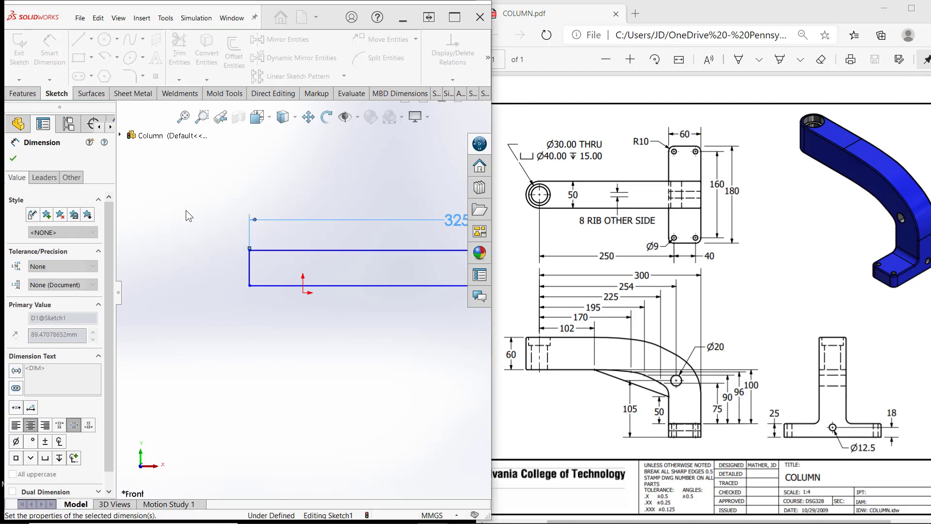
Step: Reopen the rectangle's horizontal dimension to review the equation that drives it
scroll(200, 314, "up", 7)
scroll(433, 286, "down", 4)
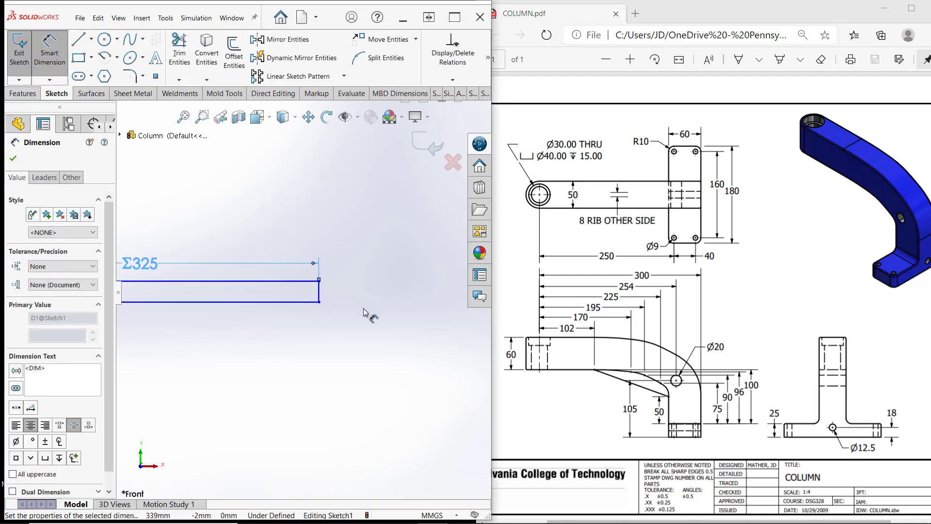
scroll(363, 308, "up", 5)
scroll(198, 284, "down", 5)
scroll(194, 283, "up", 1)
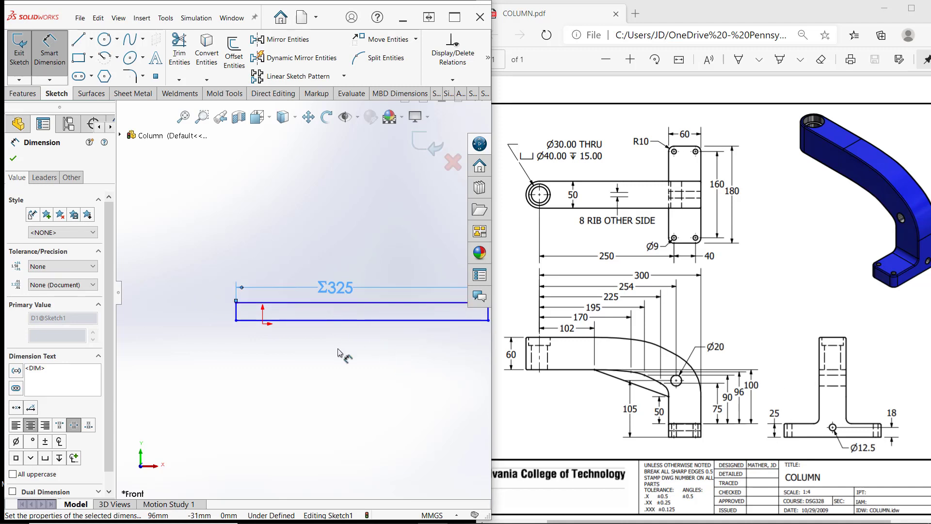
scroll(257, 371, "up", 4)
scroll(349, 299, "down", 5)
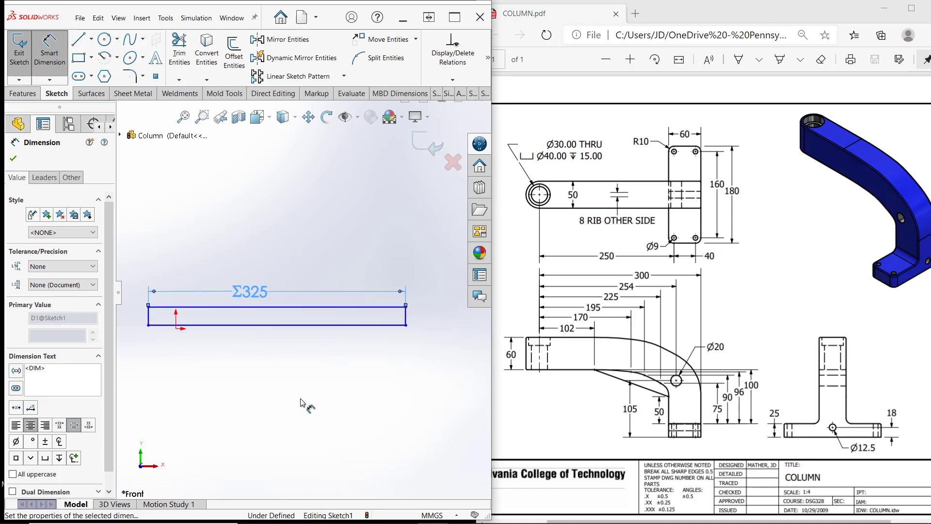
key("Escape")
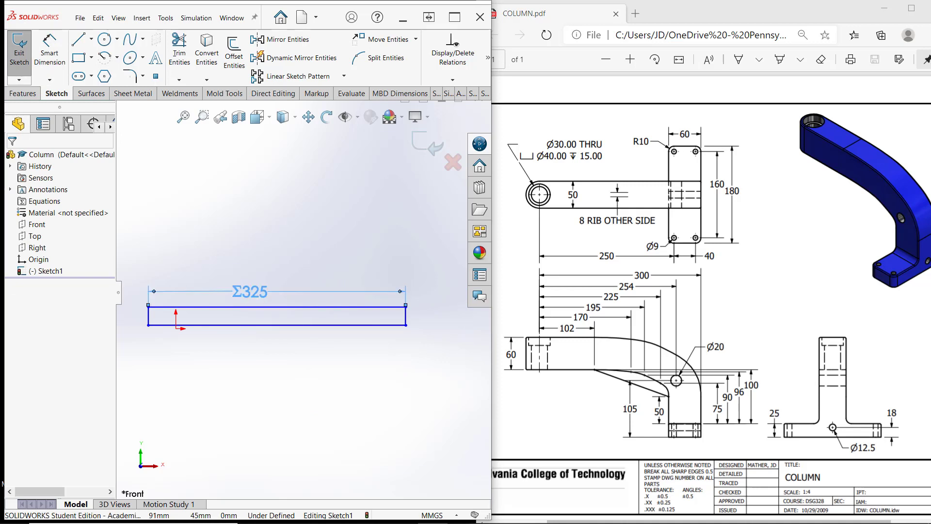
double_click(249, 292)
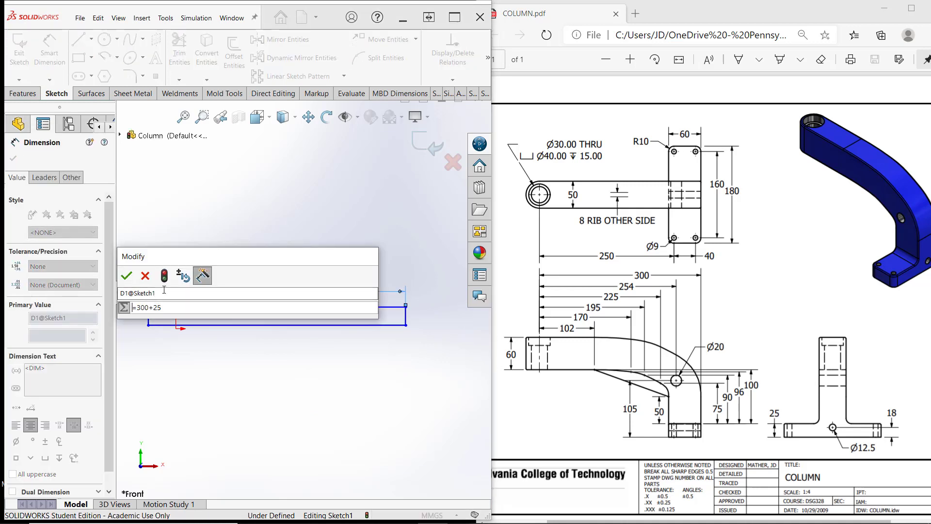
left_click(126, 276)
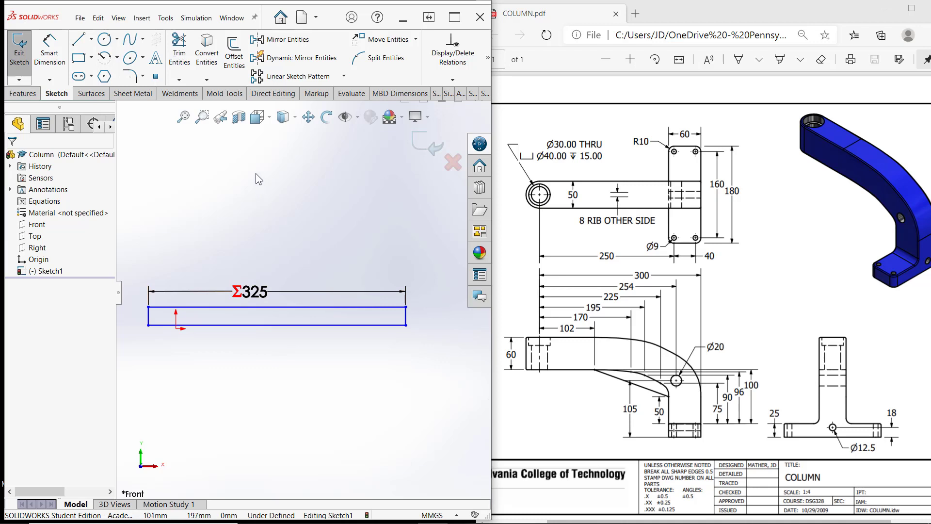
Step: Make the rectangle's bottom edge coincident with the origin
left_click(224, 324)
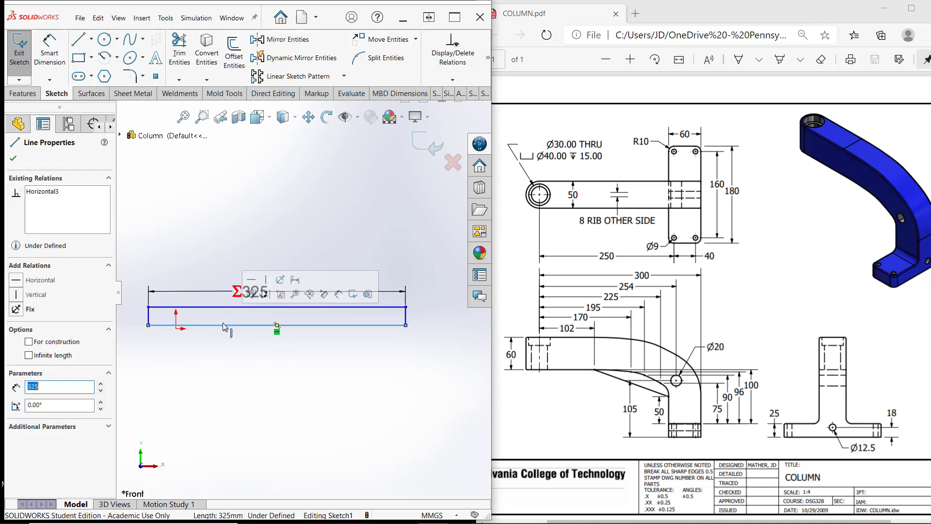
left_click(179, 330, "ctrl")
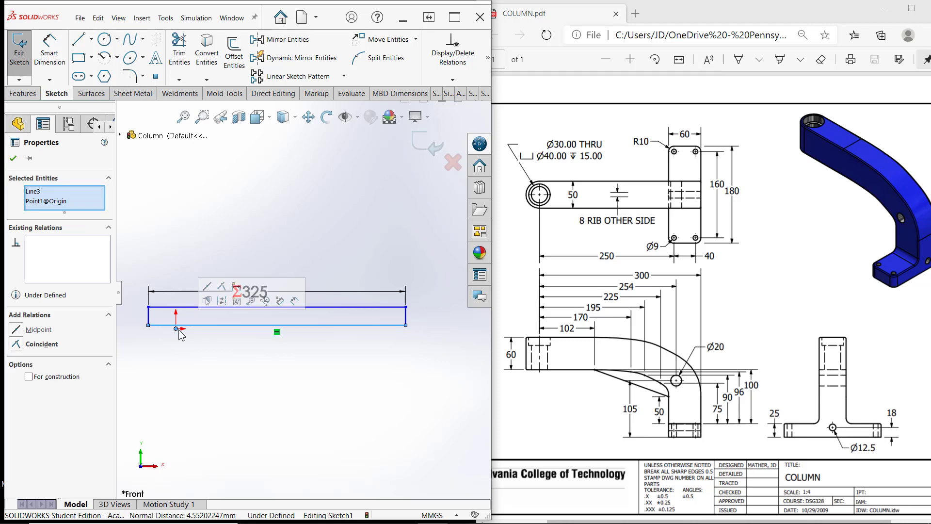
left_click(222, 287)
left_click(208, 355)
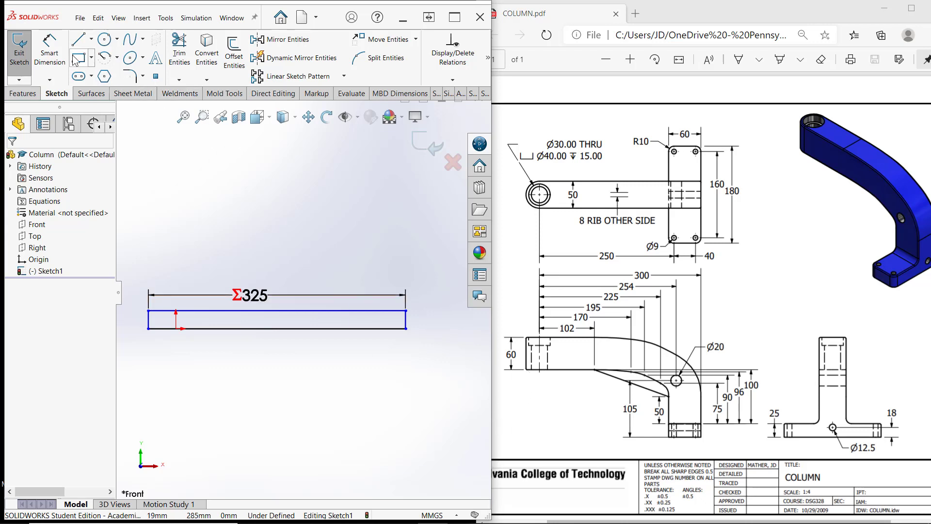
Step: Dimension the horizontal distance from the rectangle's left edge to the origin as 25 mm
left_click(52, 50)
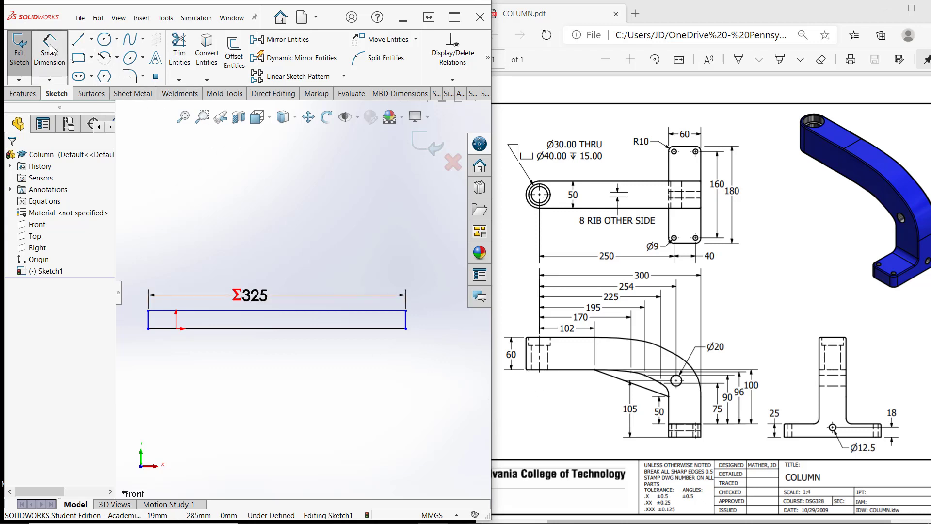
left_click(148, 321)
left_click(176, 329)
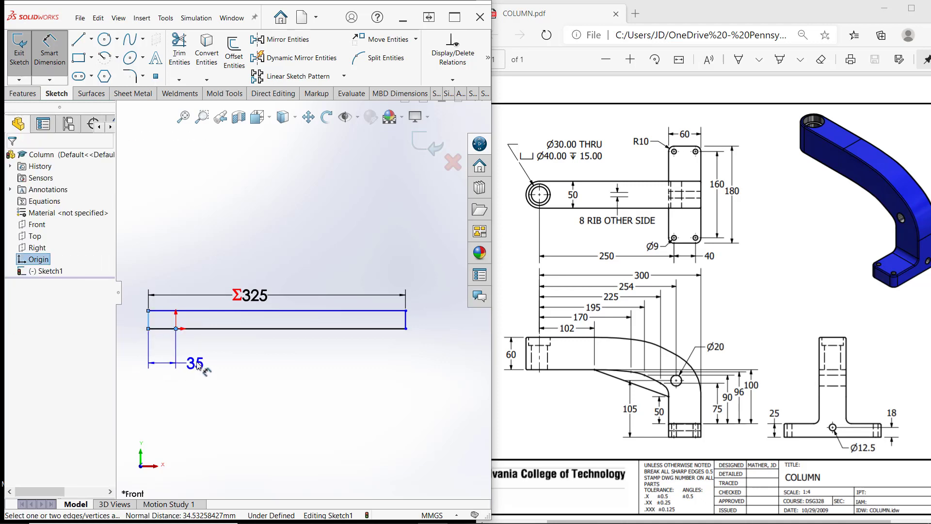
left_click(199, 359)
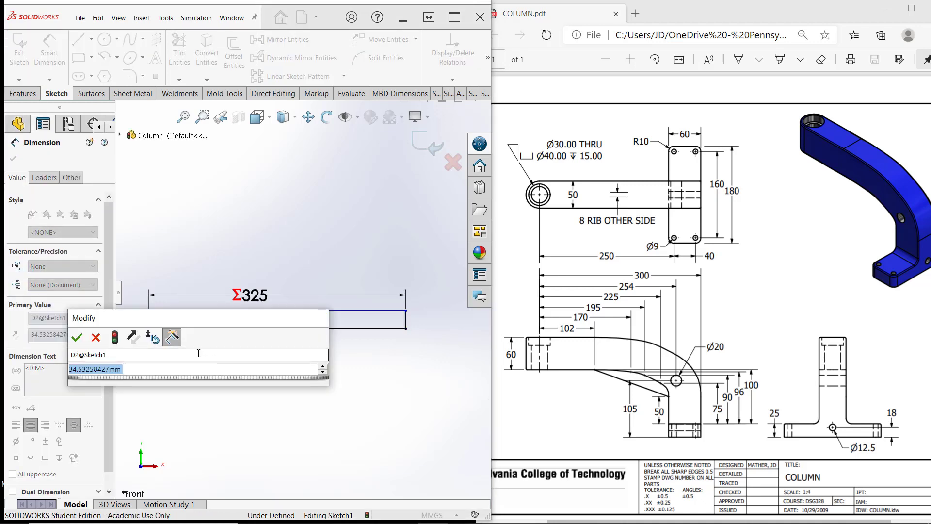
type("25")
key("Return")
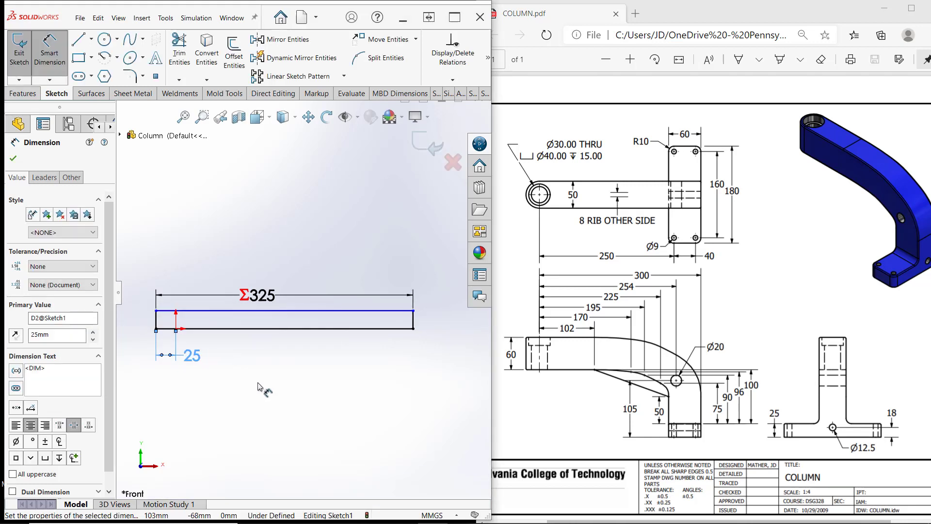
Step: Dimension the rectangle's left edge to set its height to 60 mm
left_click(155, 319)
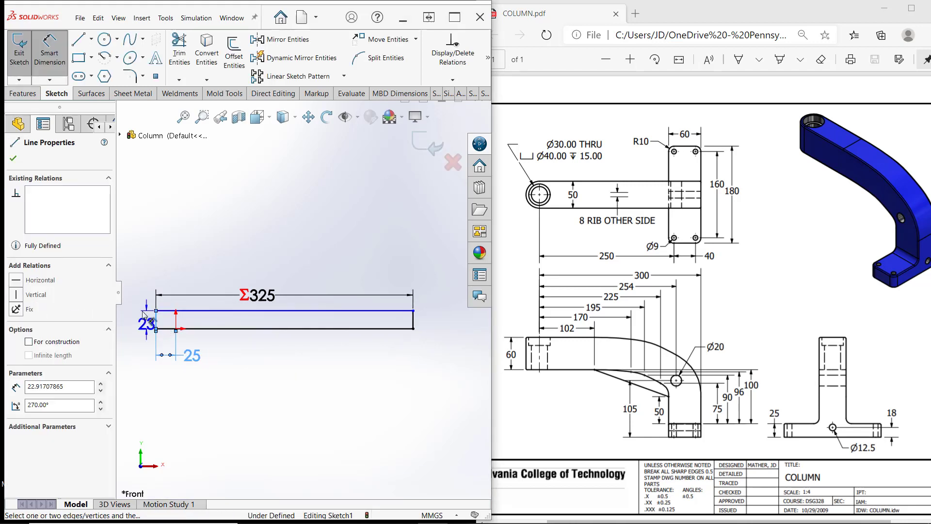
left_click(145, 278)
type("60")
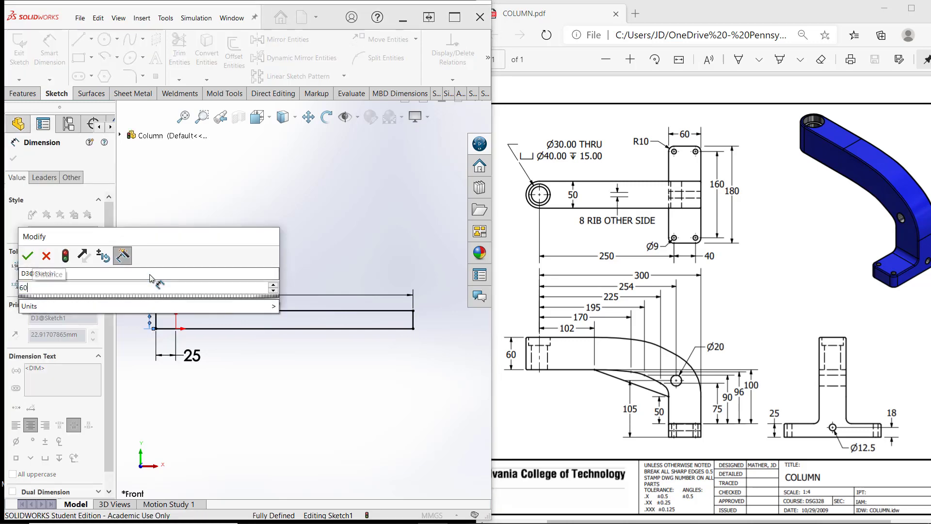
key("Return")
Step: Reposition the 25 mm dimension text to the left of its extension lines, below the rectangle
scroll(273, 387, "up", 4)
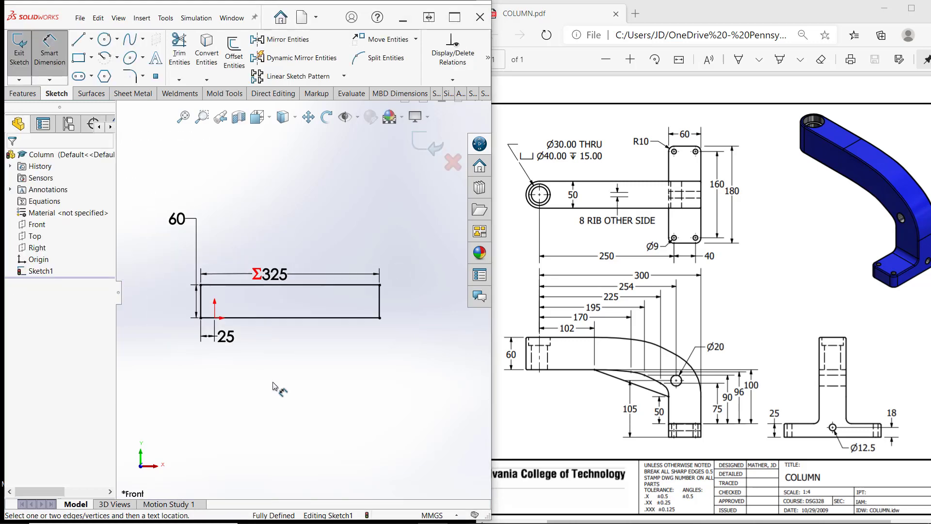
scroll(289, 311, "down", 6)
scroll(289, 311, "up", 3)
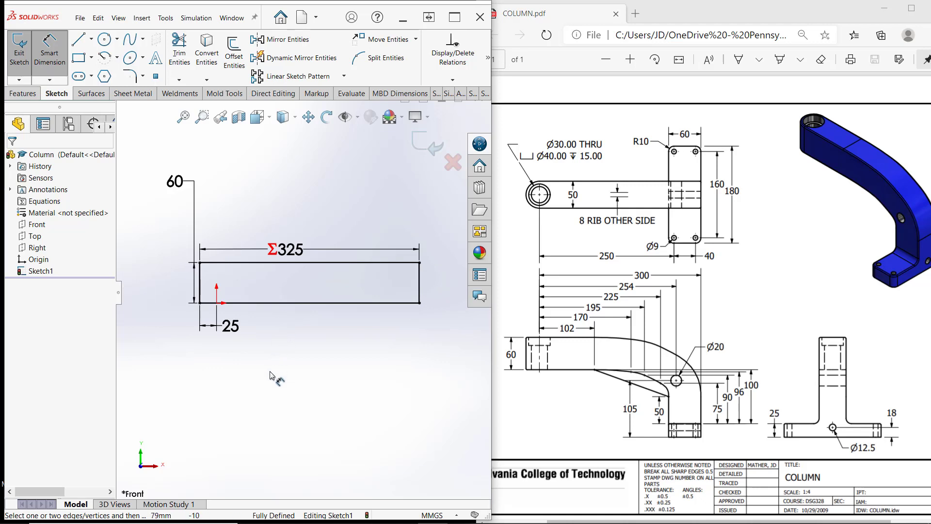
key("Escape")
left_click_drag(237, 331, 124, 341)
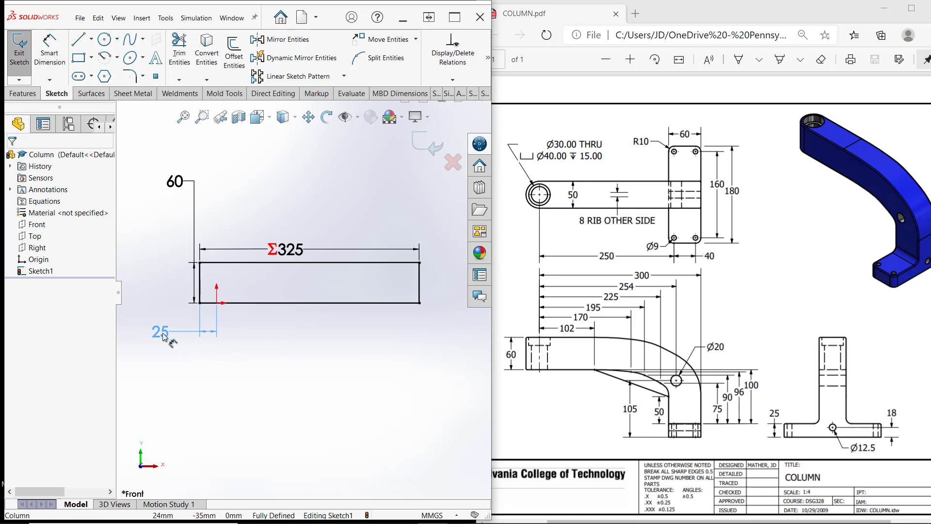
left_click(191, 390)
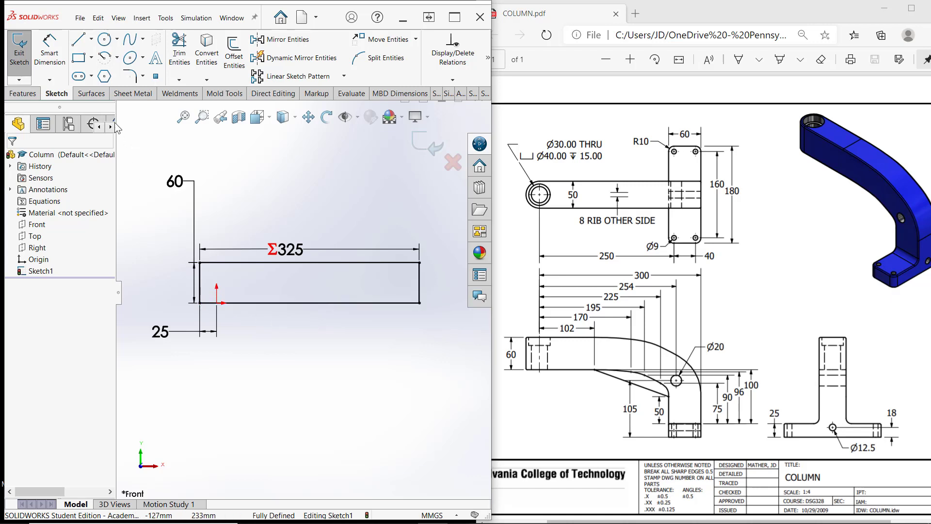
Step: Draw a vertical rectangle about 149 mm tall, extending down and left from the first rectangle's lower-right corner
left_click(86, 56)
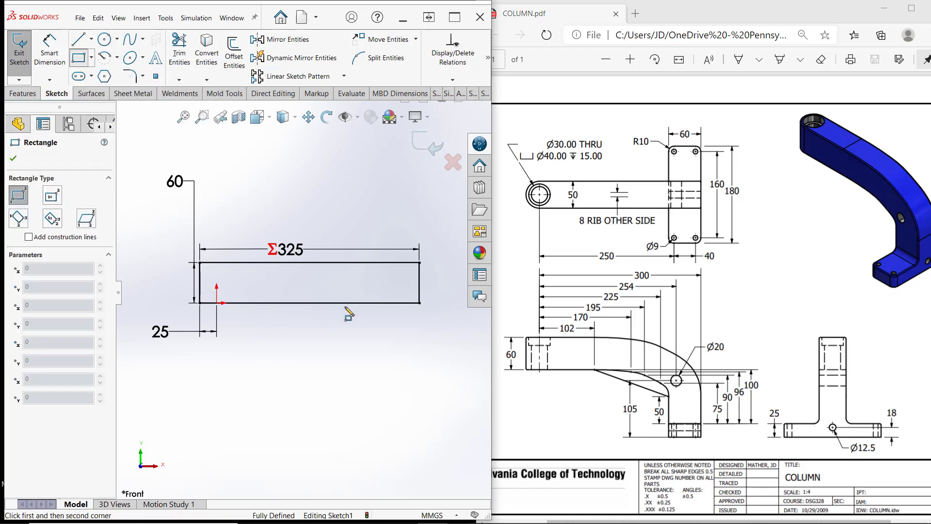
left_click(420, 303)
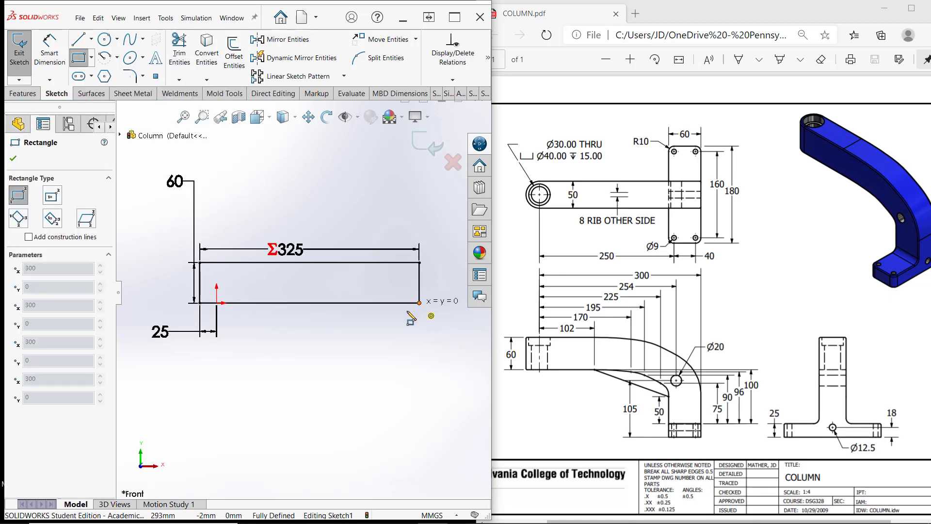
left_click(361, 403)
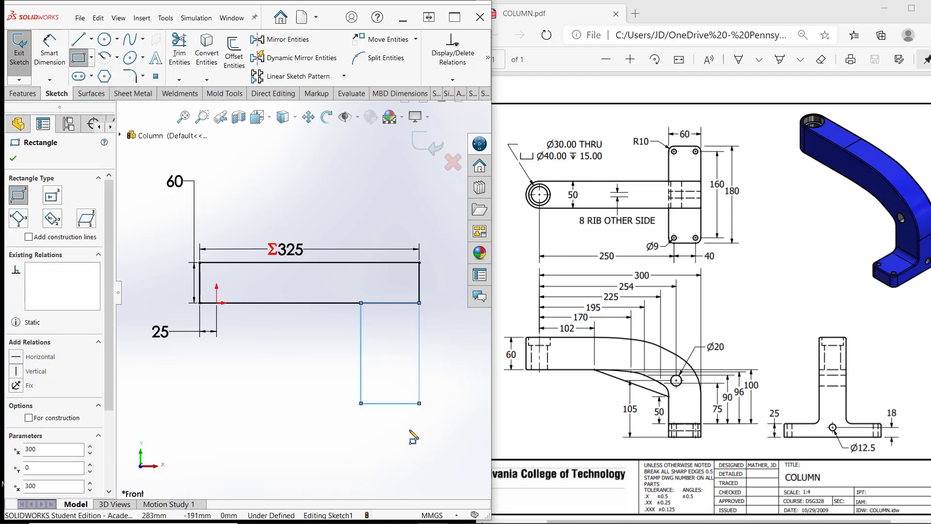
Step: Draw a small rectangle down and left from the vertical rectangle's lower-right corner, narrower than the one above it
left_click(420, 403)
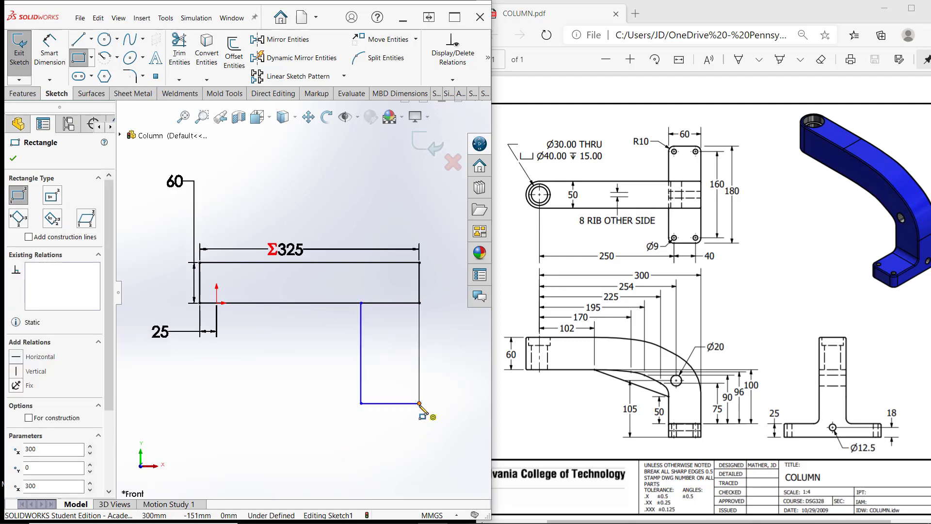
left_click(376, 432)
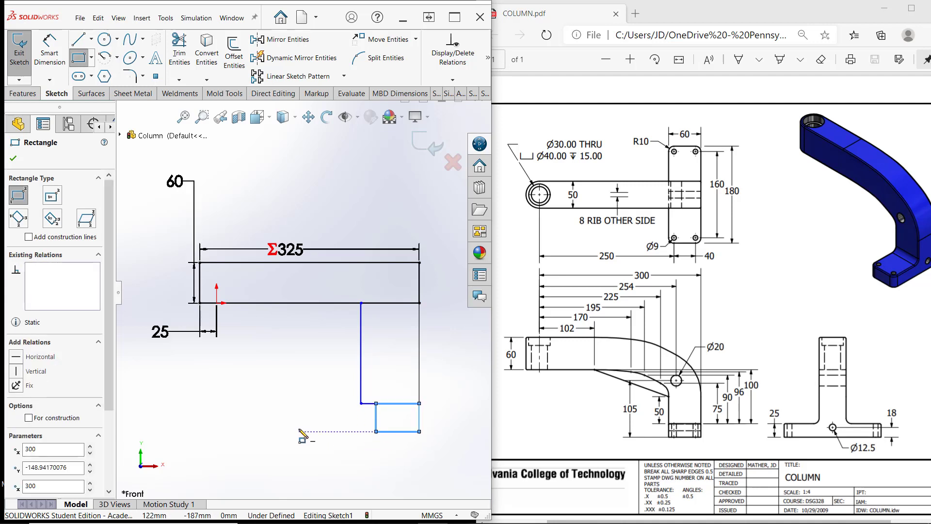
right_click(298, 381)
left_click(354, 426)
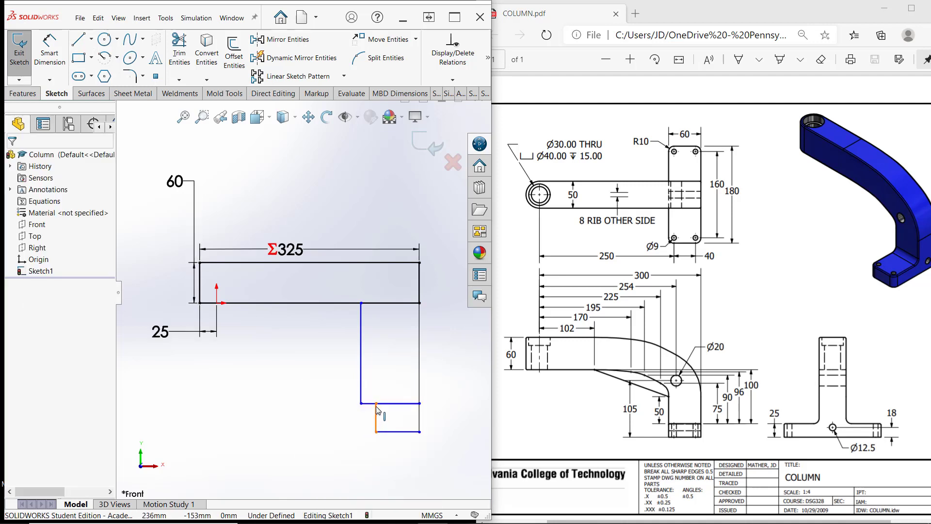
Step: Move the small rectangle's upper-left corner onto the vertical rectangle's lower-left corner so both rectangles share the same width
left_click_drag(376, 404, 361, 404)
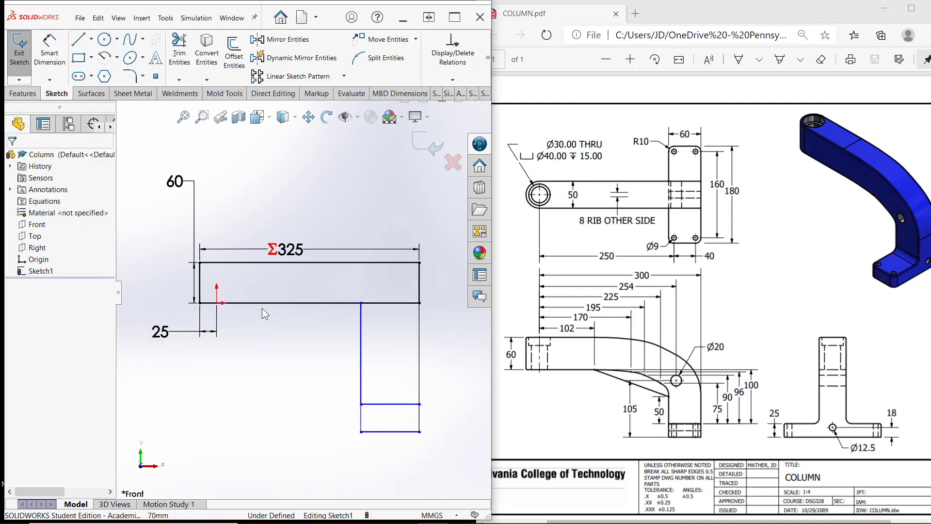
scroll(361, 376, "up", 4)
scroll(356, 327, "down", 4)
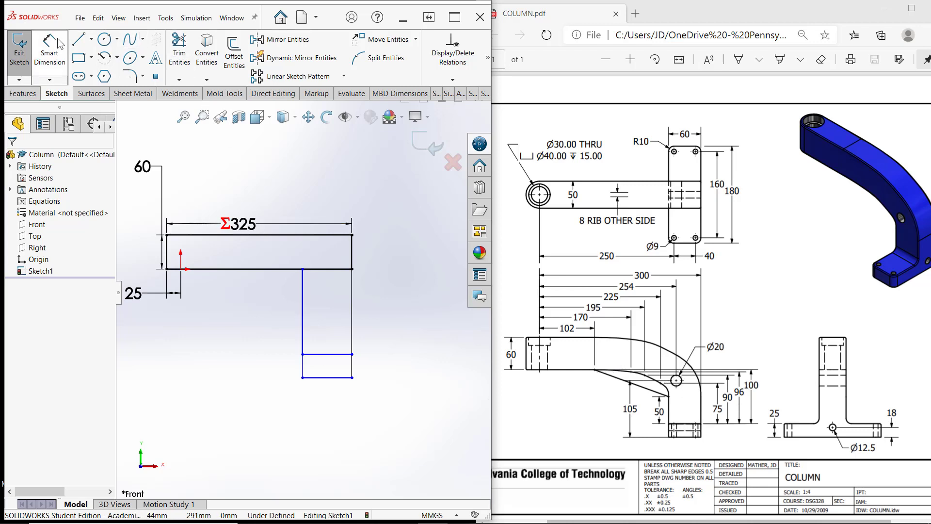
Step: Dimension the vertical distance from the first rectangle's bottom edge to the vertical rectangle's bottom edge as 100 mm
left_click(49, 51)
left_click(347, 269)
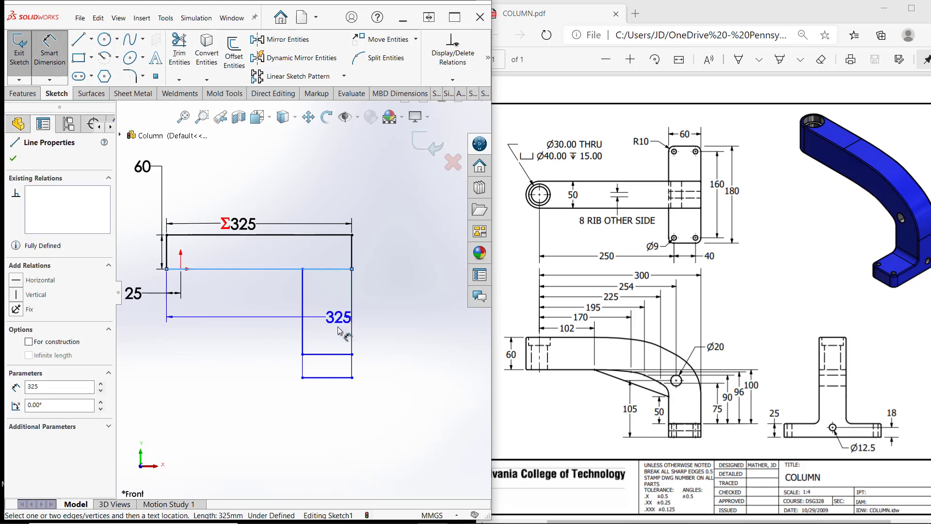
left_click(340, 354)
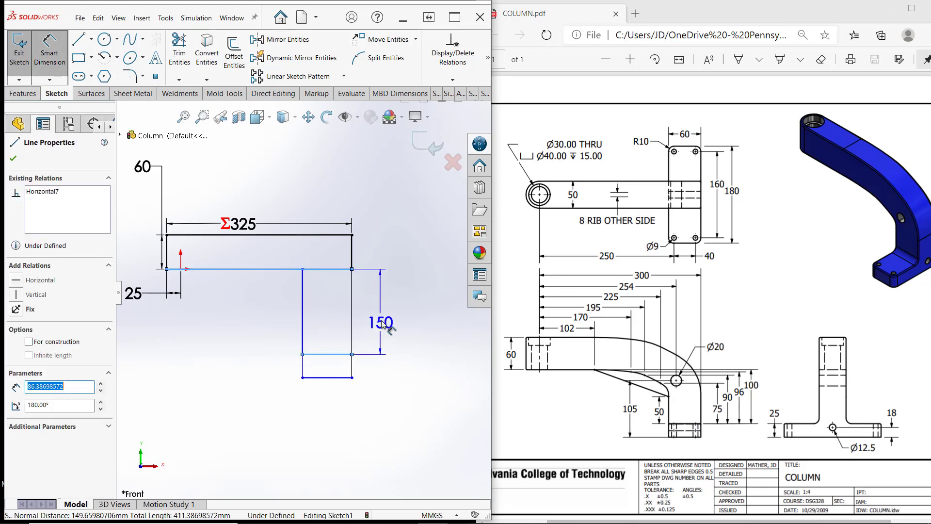
left_click(383, 326)
type("100")
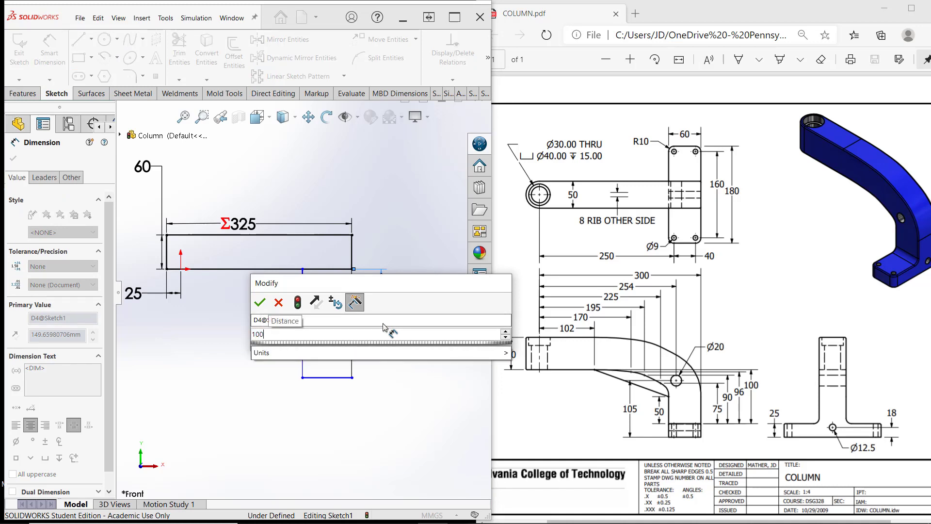
key("Return")
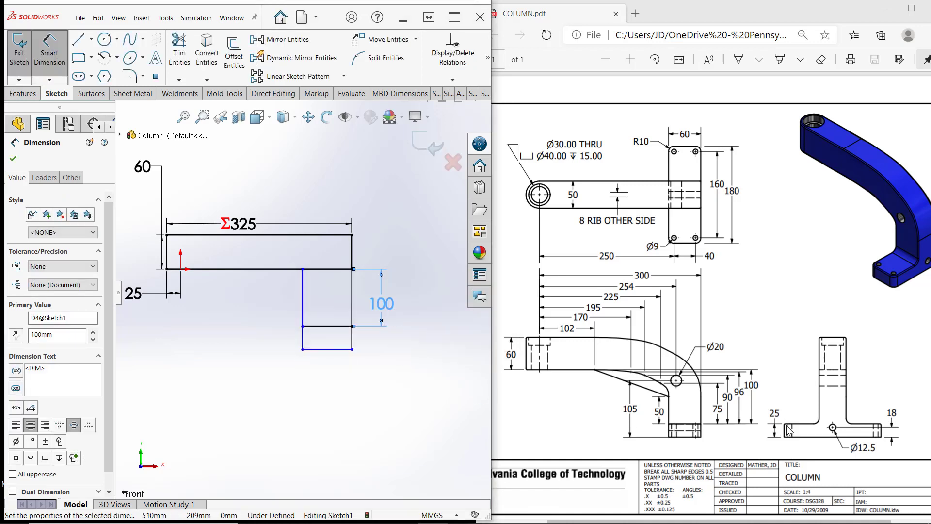
Step: Dimension the small bottom rectangle's right edge to set its height to 25 mm
left_click(353, 342)
left_click(395, 380)
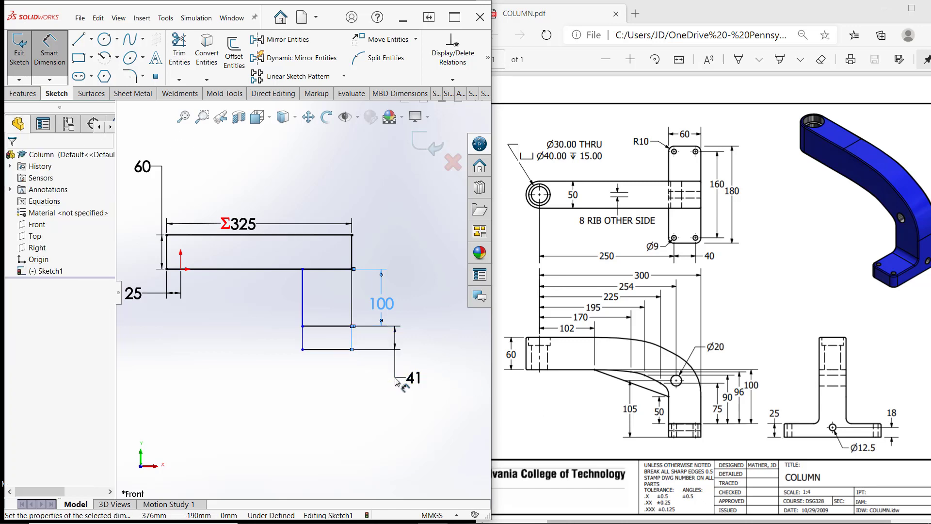
type("25")
key("Return")
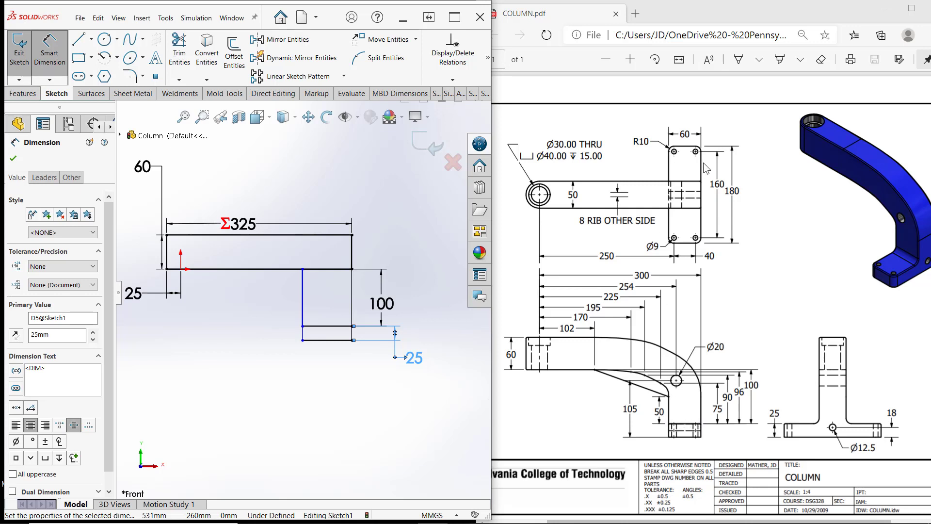
Step: Dimension the small rectangle's bottom edge to set its width to 60 mm, and finish dimensioning
left_click(328, 341)
left_click(282, 377)
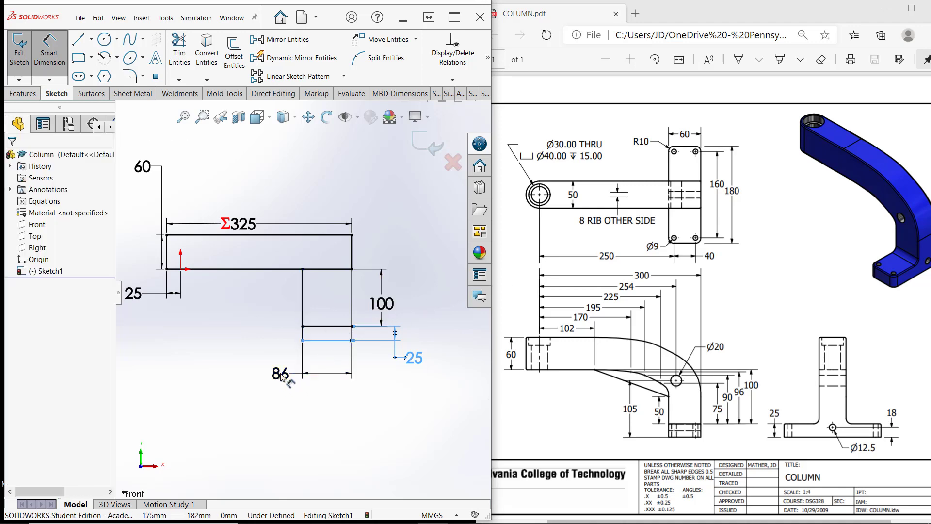
type("60")
key("Return")
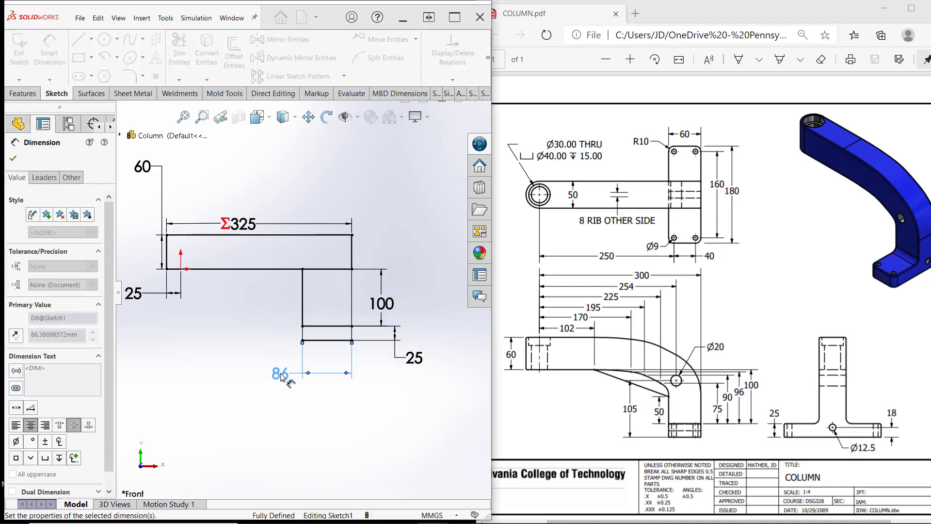
right_click(241, 355)
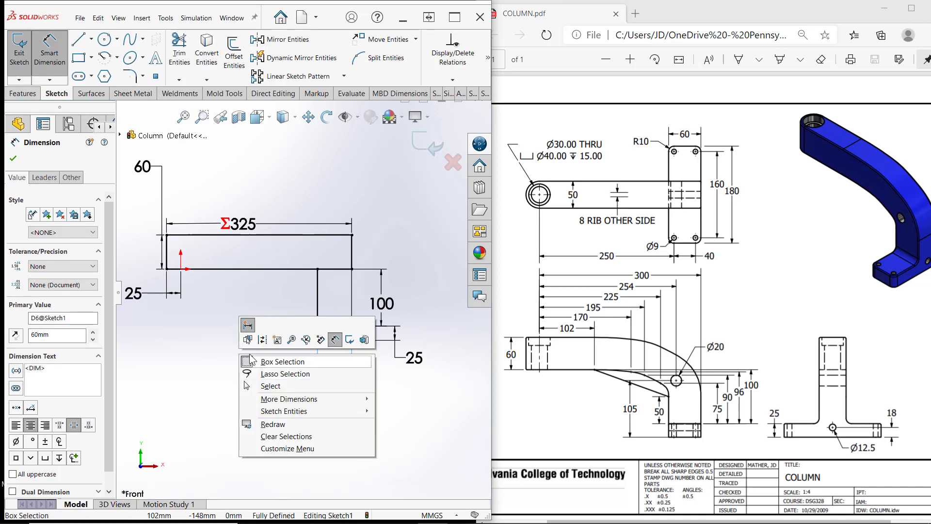
left_click(216, 407)
key("Escape")
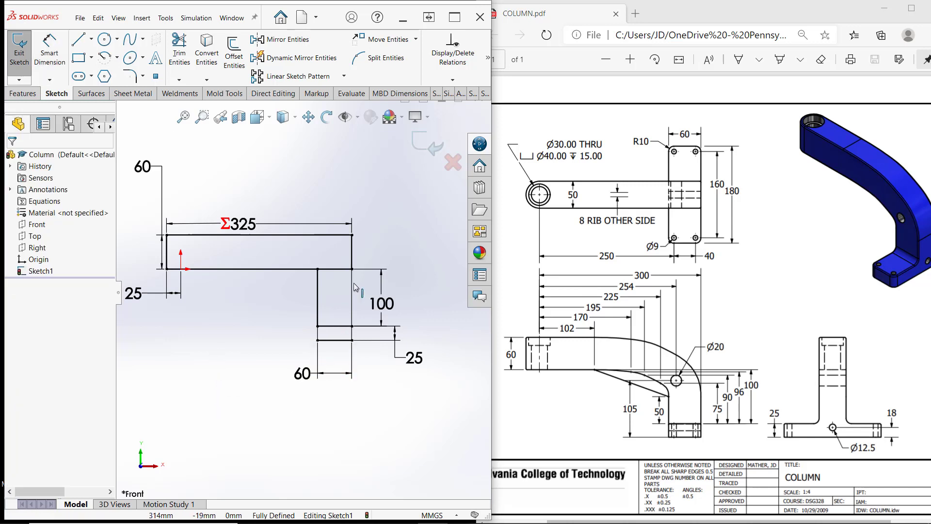
Step: Reposition the 60 mm height dimension closer to the top rectangle and the 25 mm origin offset text to the right of its extension lines
scroll(331, 334, "down", 5)
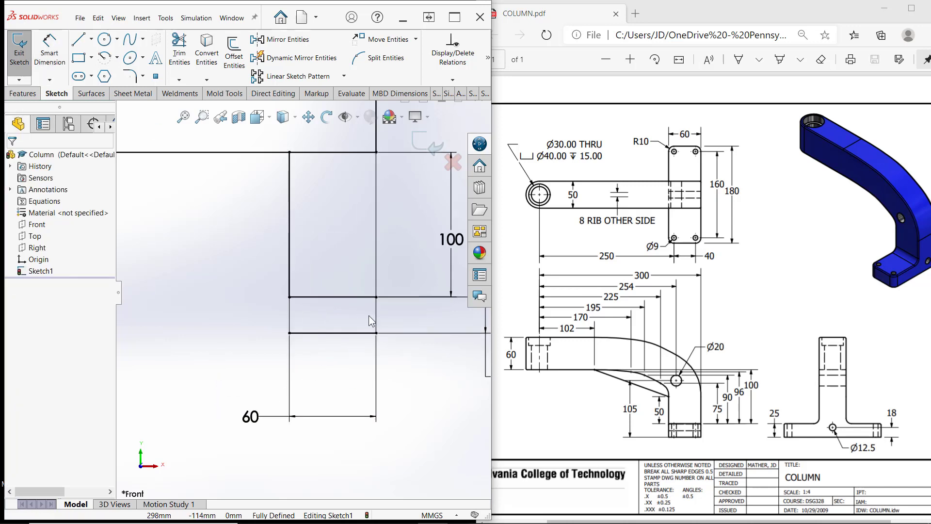
scroll(354, 306, "up", 5)
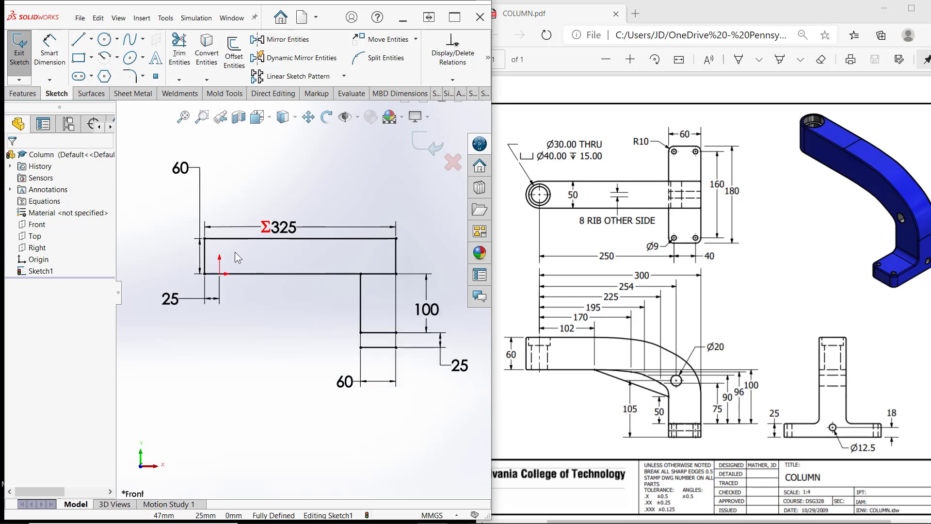
left_click_drag(186, 173, 175, 215)
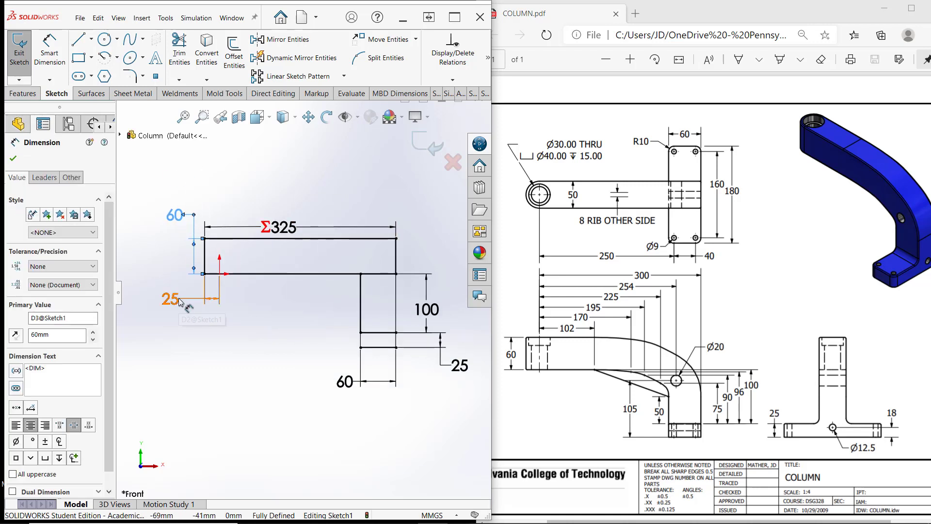
left_click_drag(178, 298, 256, 294)
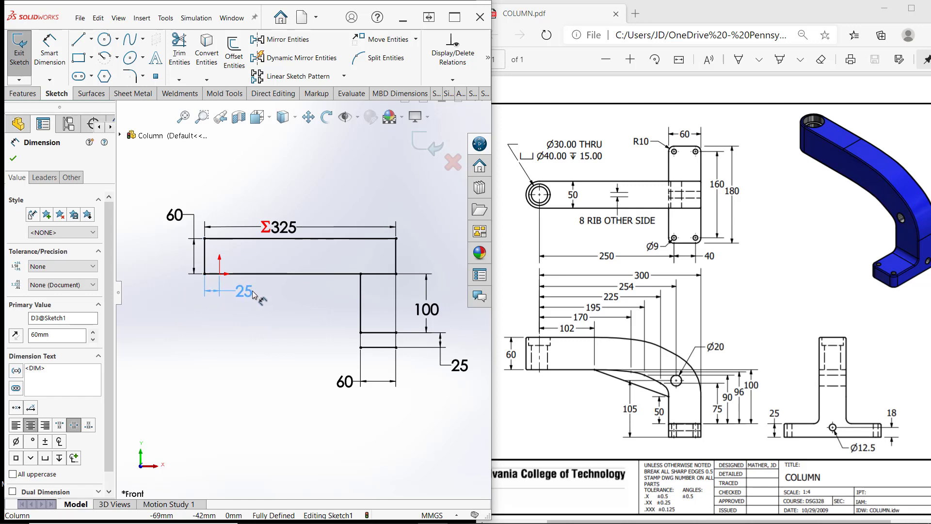
left_click(298, 336)
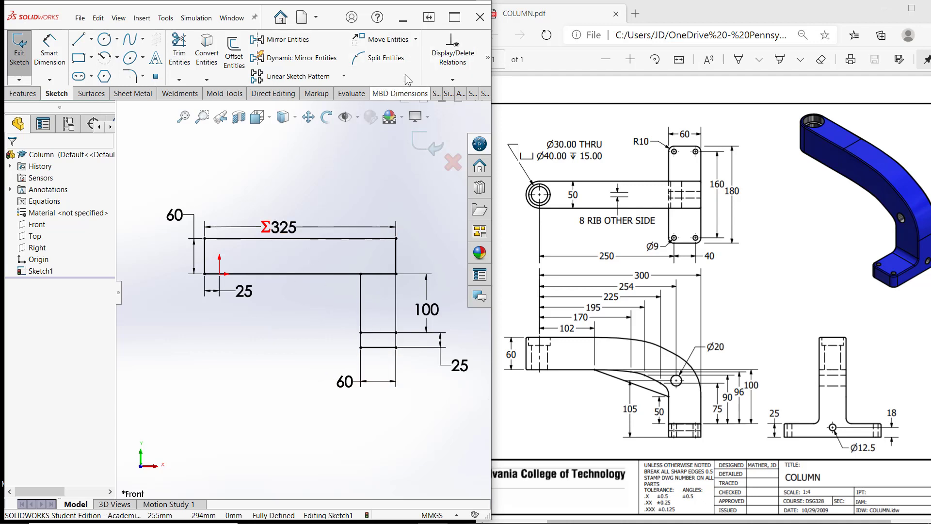
Step: Toggle the shaded sketch contours to inspect the three closed regions of the profile, leaving the shading off
left_click(455, 18)
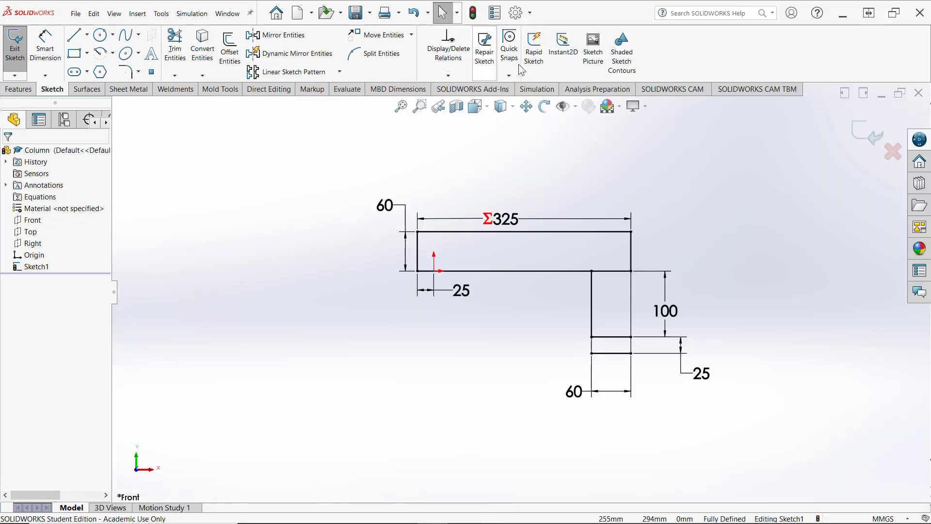
left_click(620, 51)
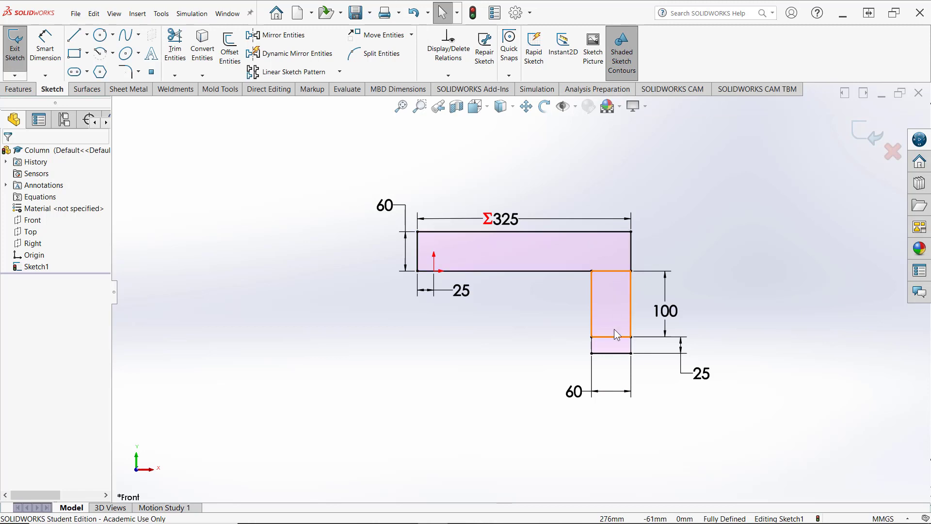
left_click(625, 62)
left_click(624, 62)
left_click(624, 62)
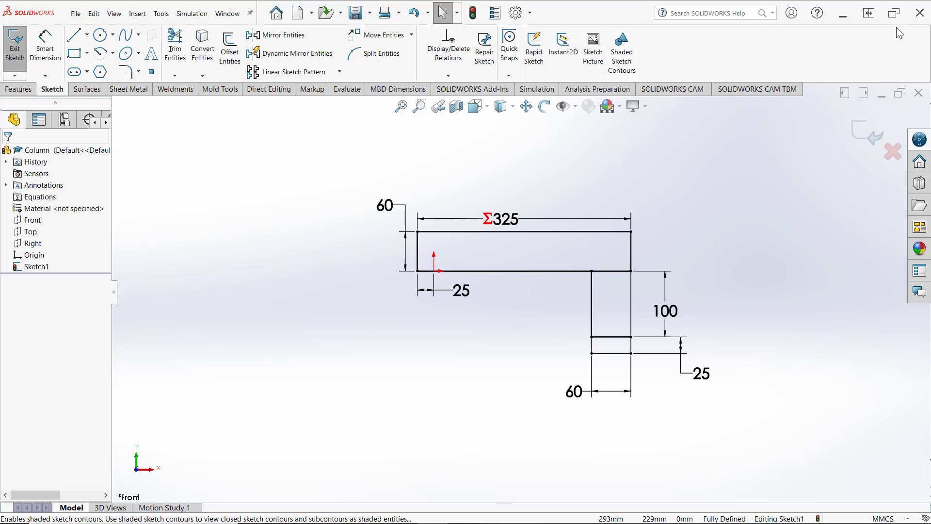
left_click(621, 53)
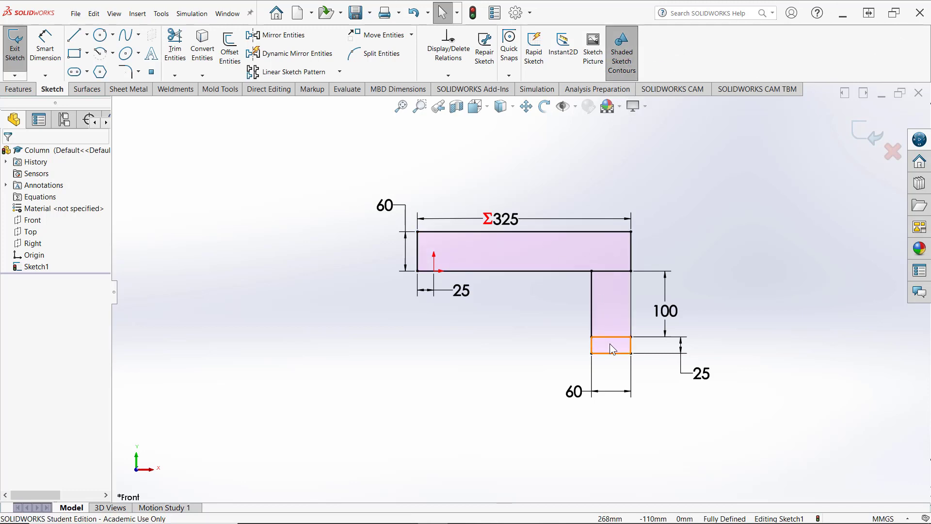
left_click(622, 54)
left_click(897, 14)
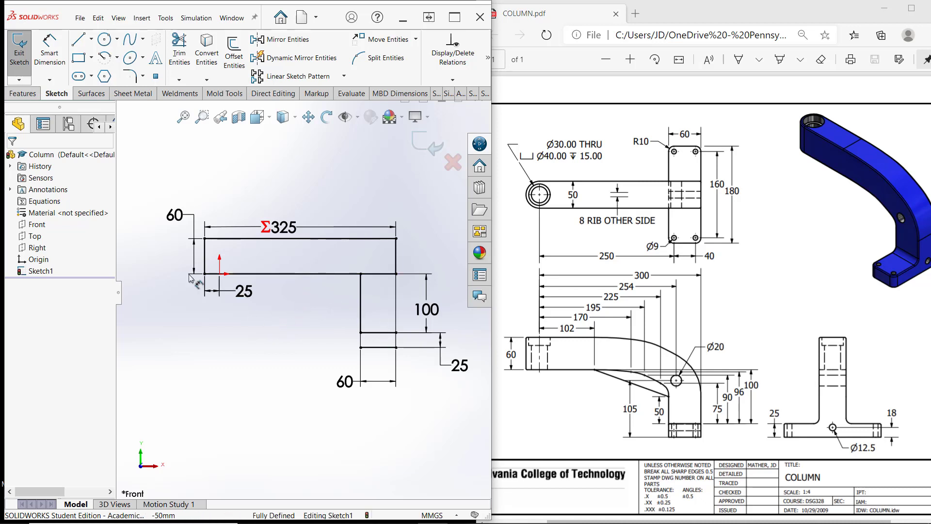
left_click(35, 96)
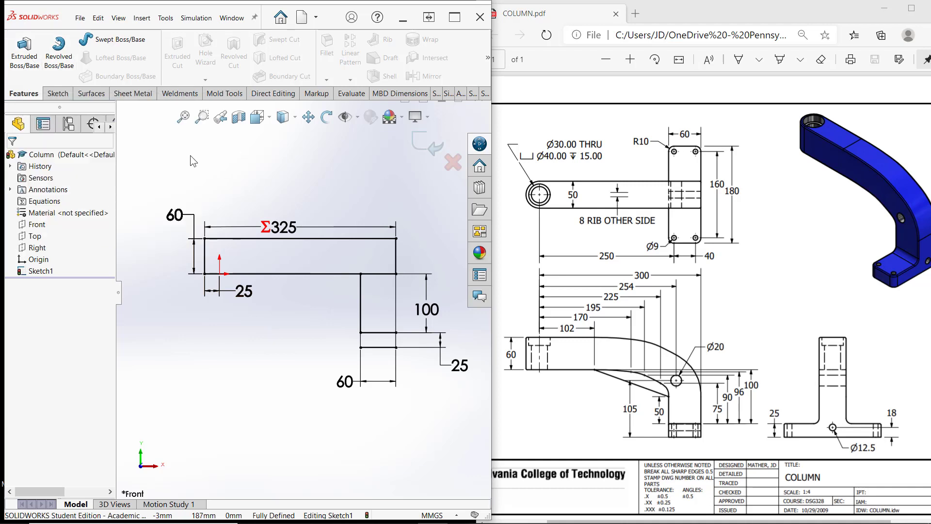
left_click(22, 54)
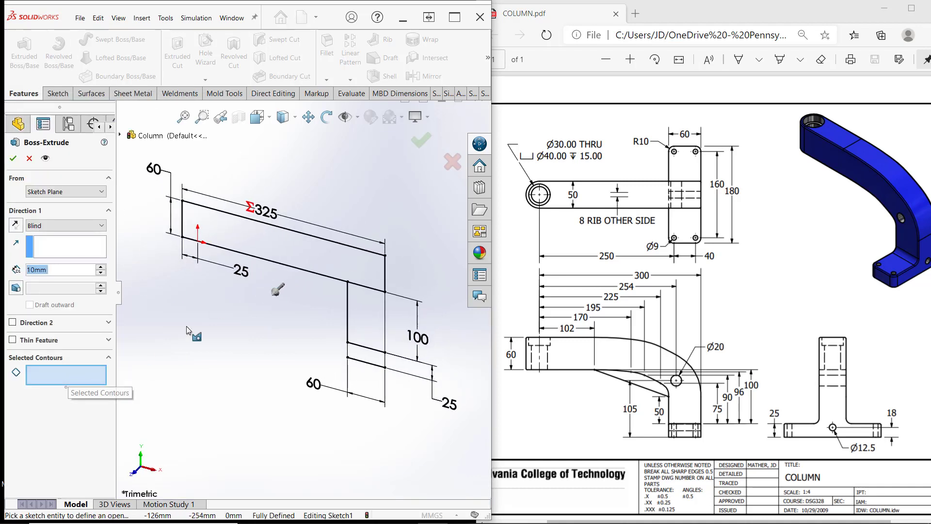
left_click(261, 240)
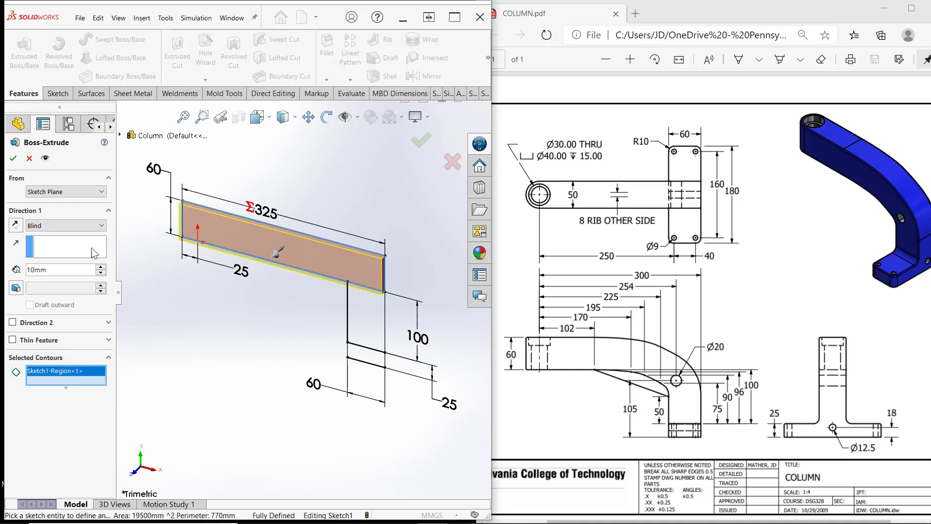
left_click(29, 158)
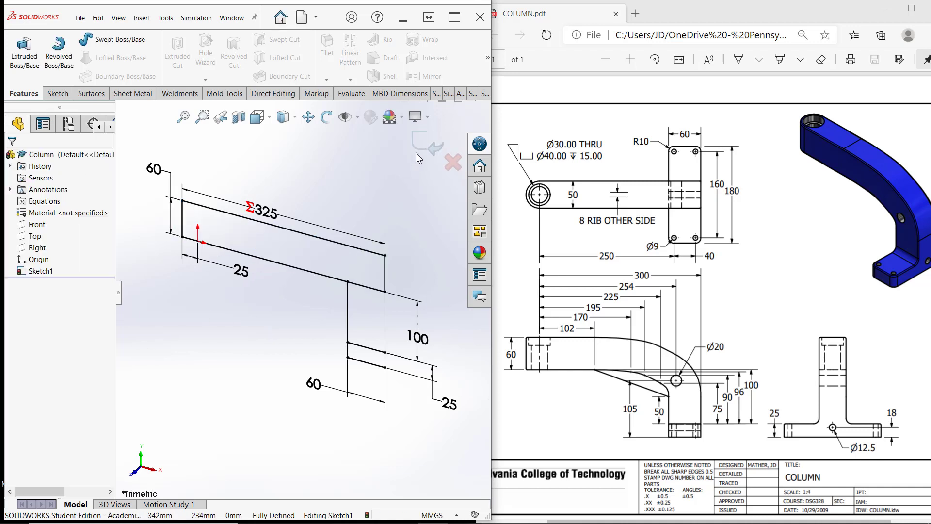
Step: Exit the profile sketch and clear its selection
left_click(425, 150)
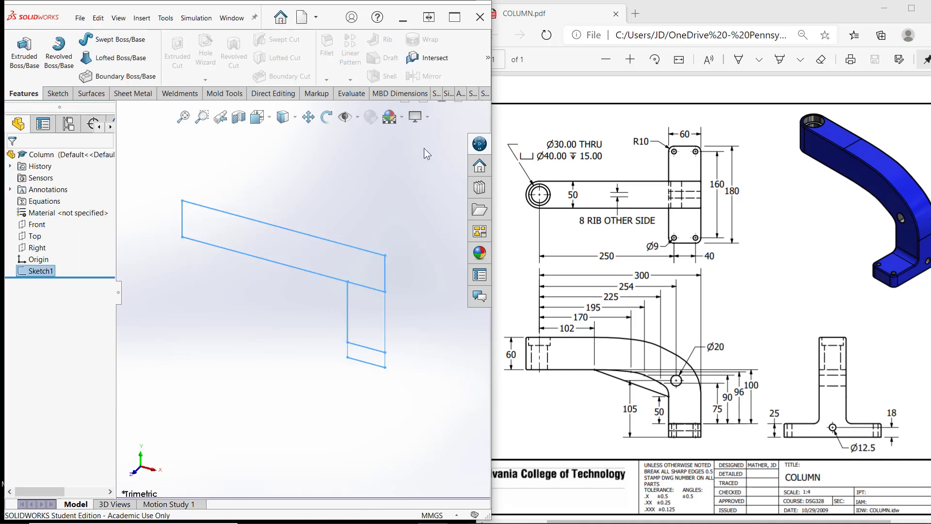
left_click(382, 176)
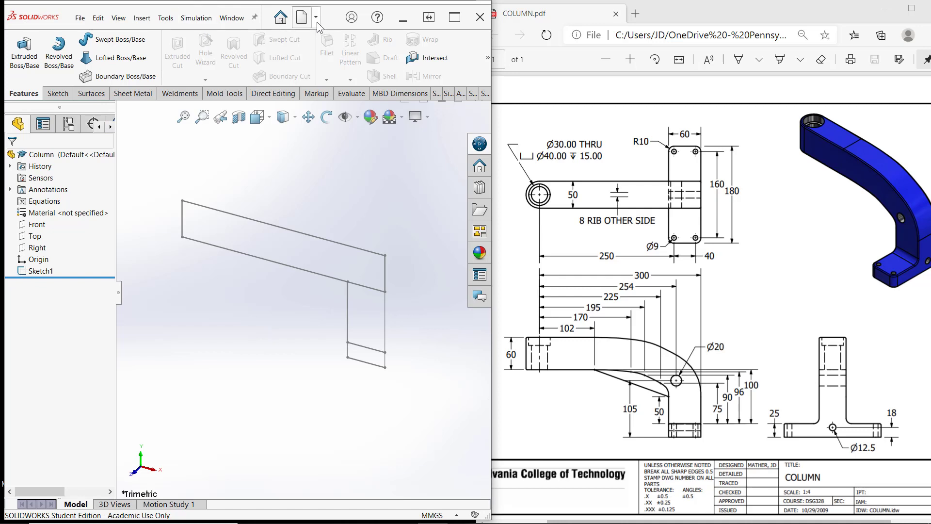
left_click(455, 18)
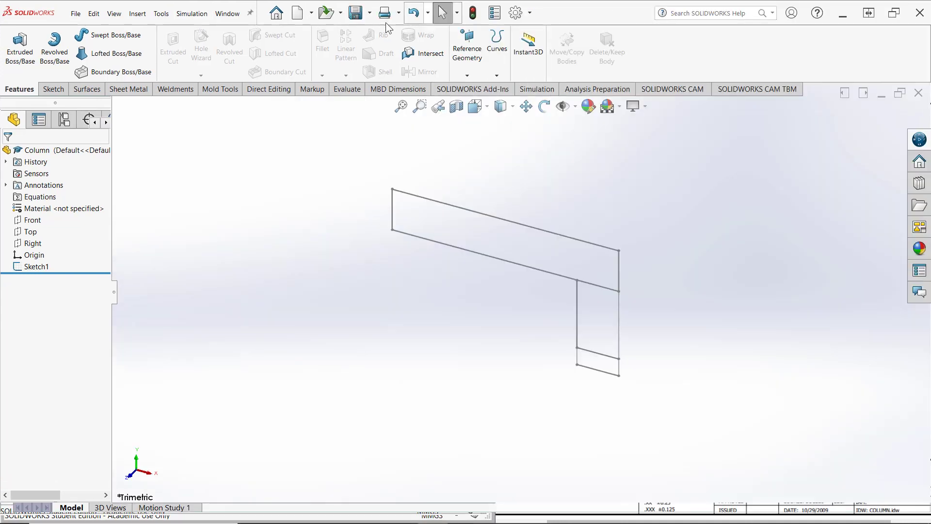
left_click(894, 13)
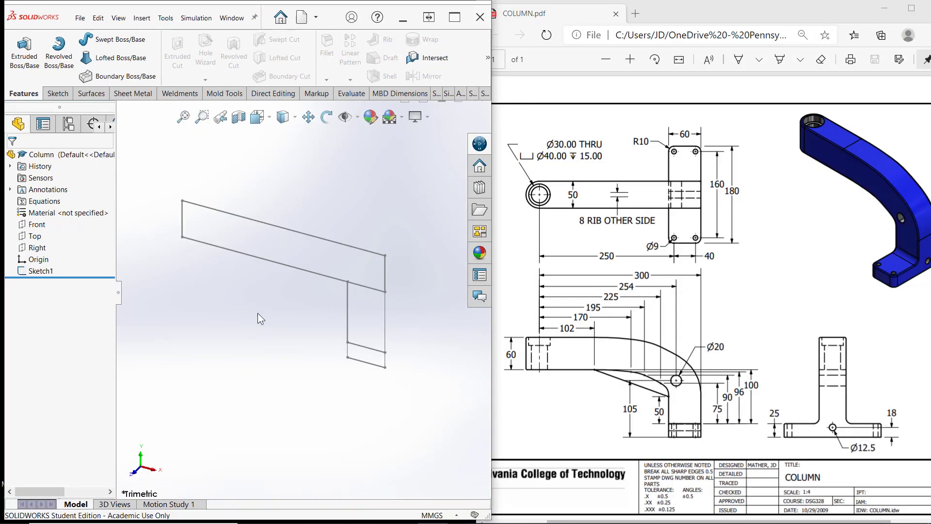
left_click(24, 51)
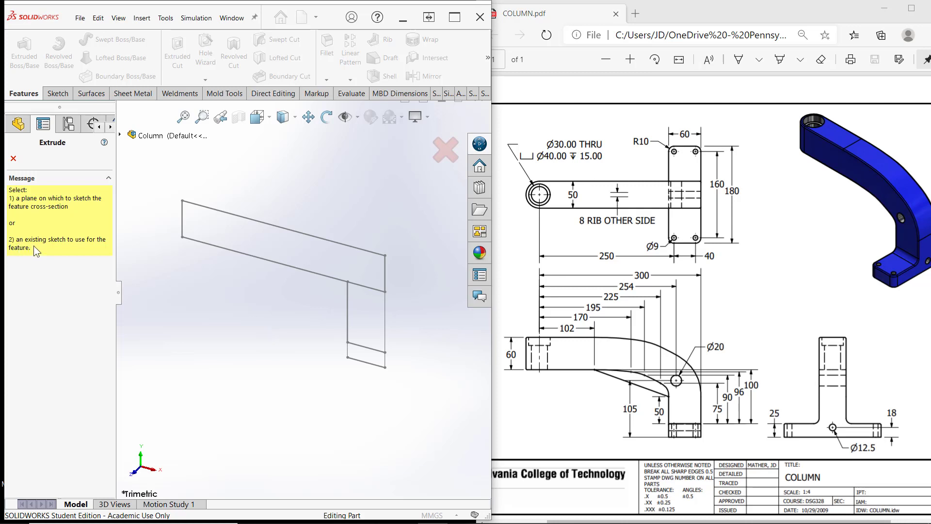
left_click(202, 244)
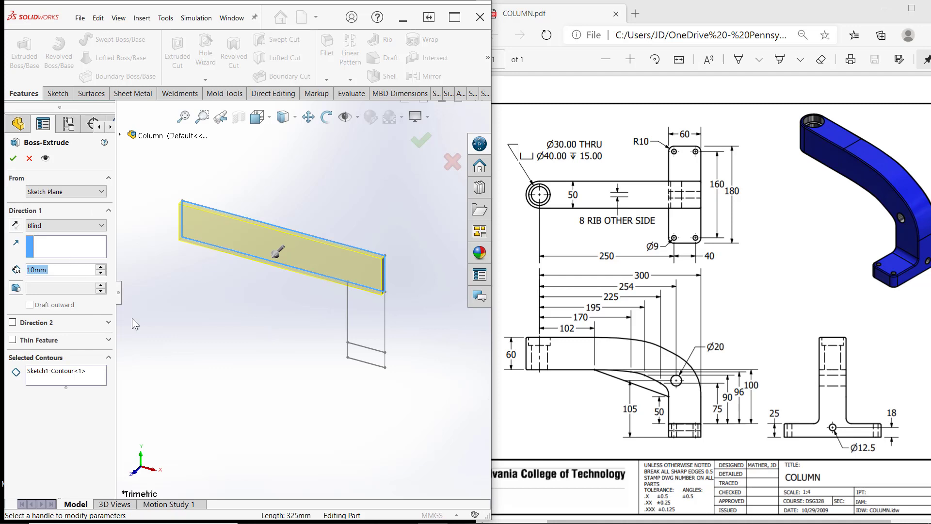
left_click(29, 158)
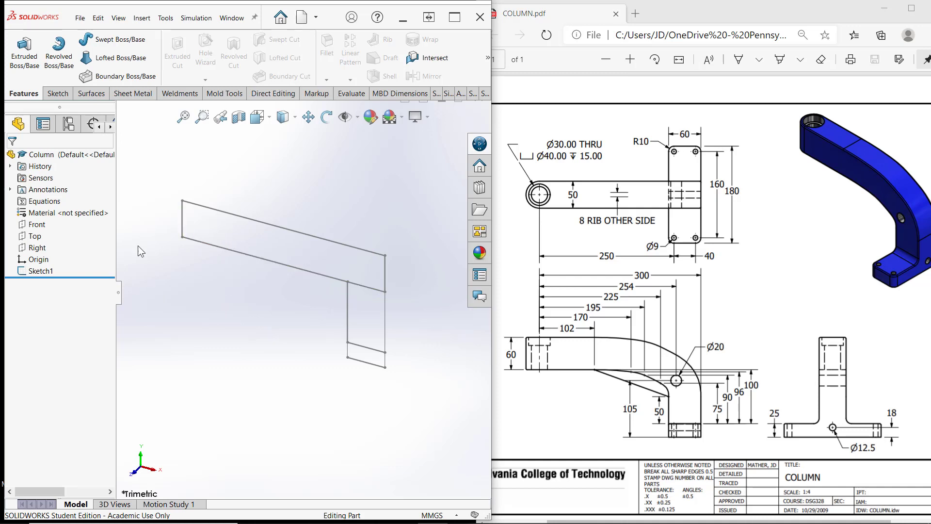
Step: Extrude the long top rectangle region of Sketch1 as a boss, Mid Plane with a depth of 50 mm
left_click(40, 271)
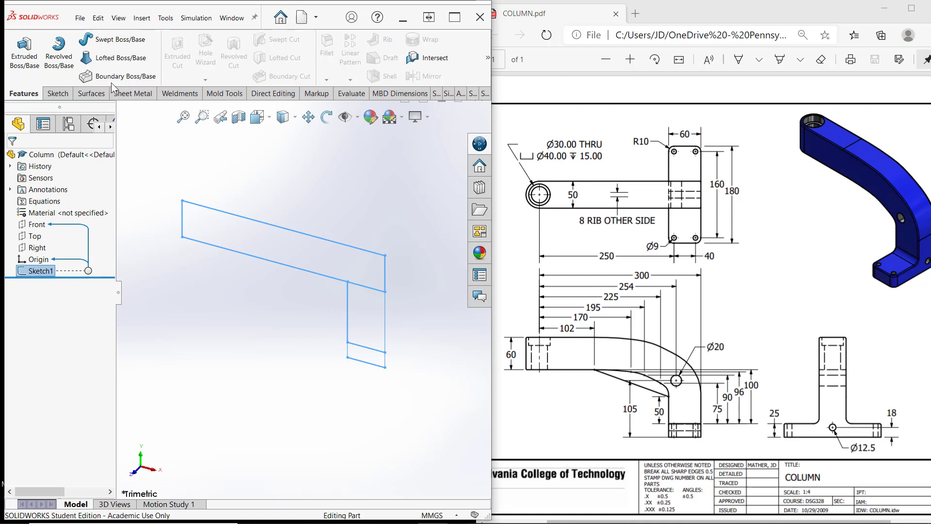
left_click(24, 51)
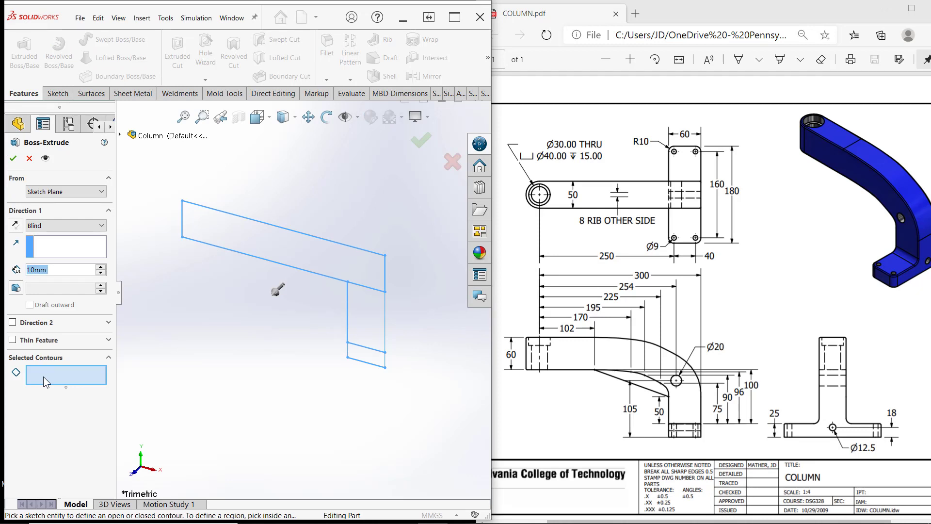
left_click(249, 242)
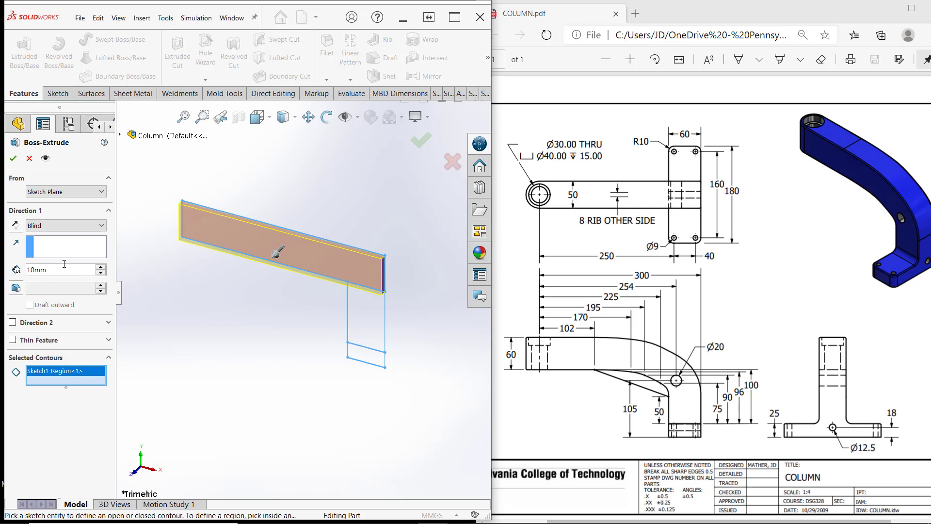
left_click(60, 226)
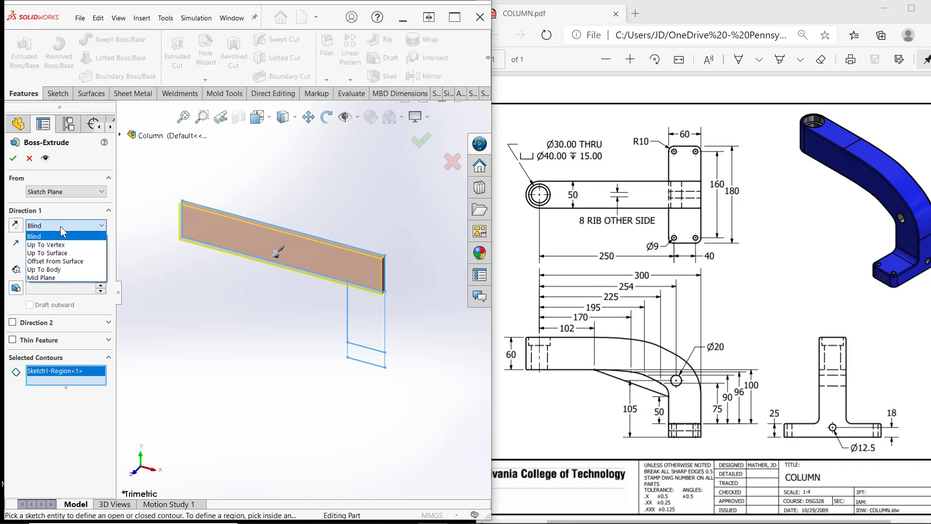
left_click(57, 278)
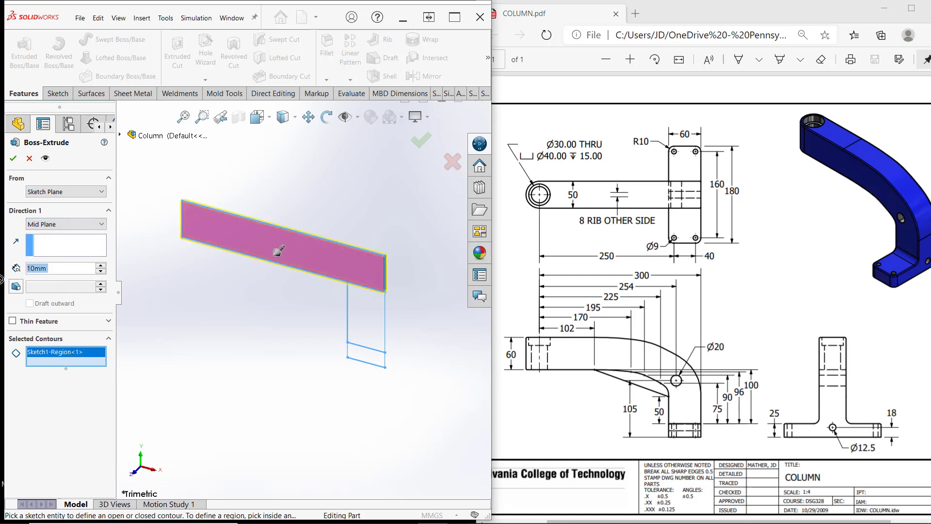
type("50")
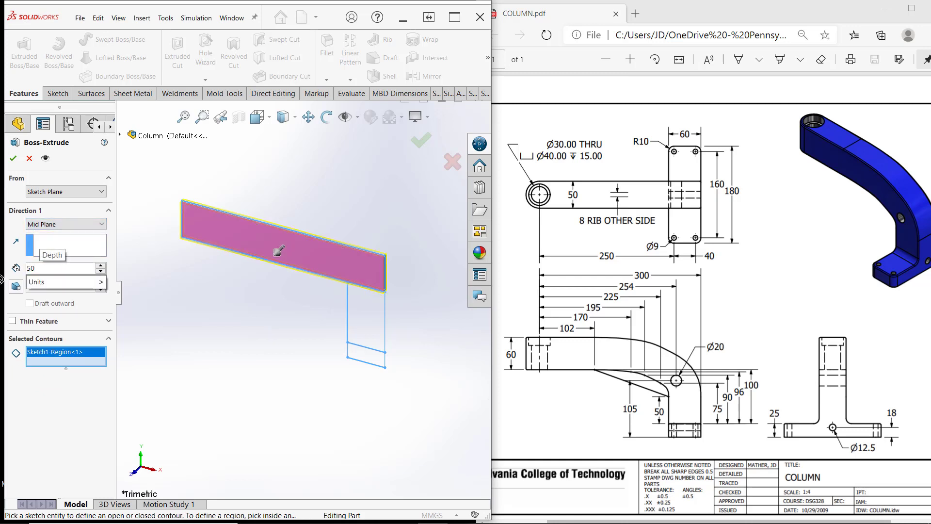
left_click(14, 159)
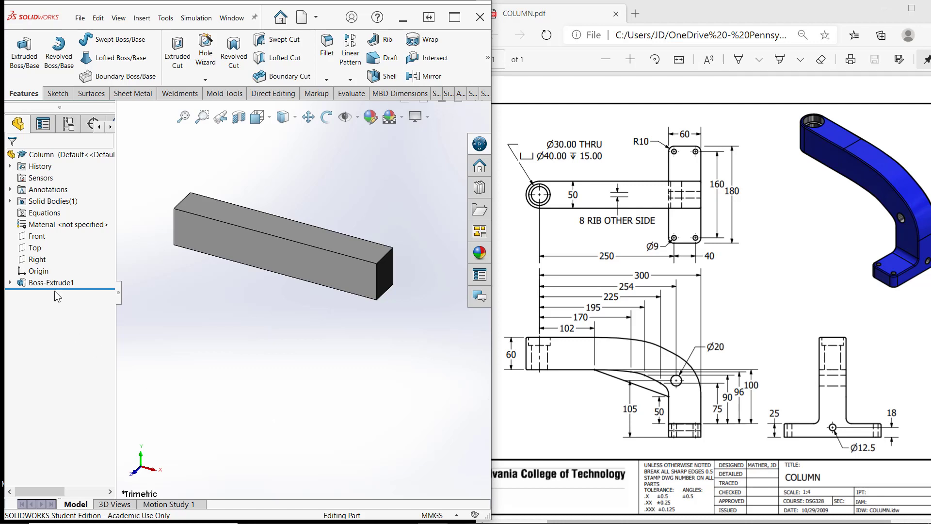
Step: Show Sketch1 beneath the first extrusion in the model view
left_click(10, 282)
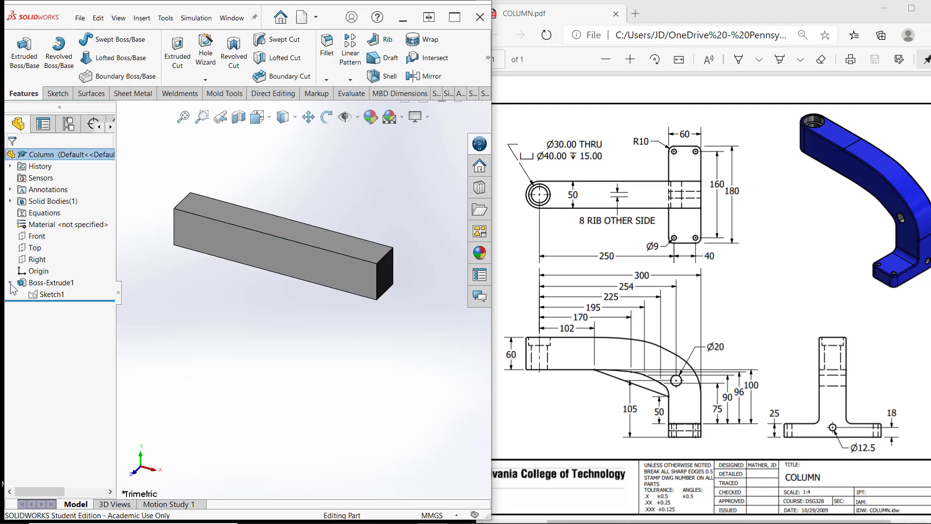
right_click(48, 293)
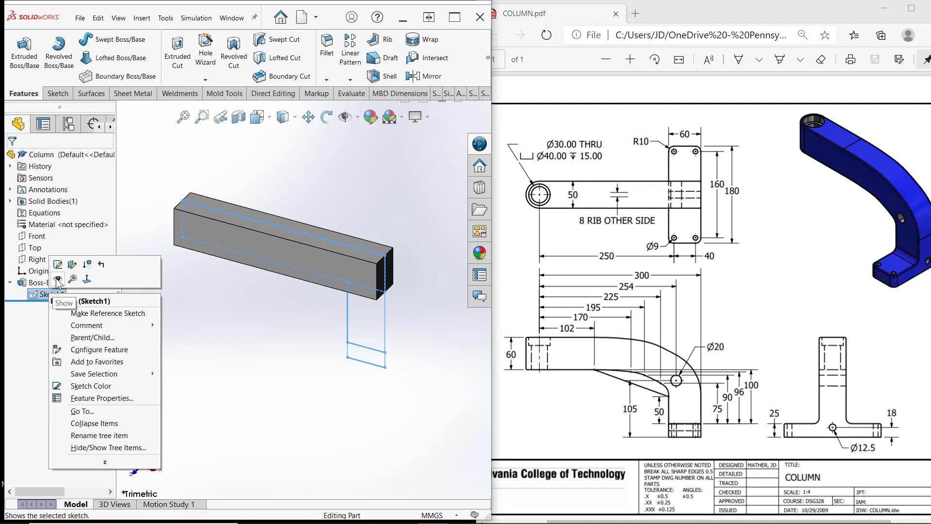
left_click(58, 280)
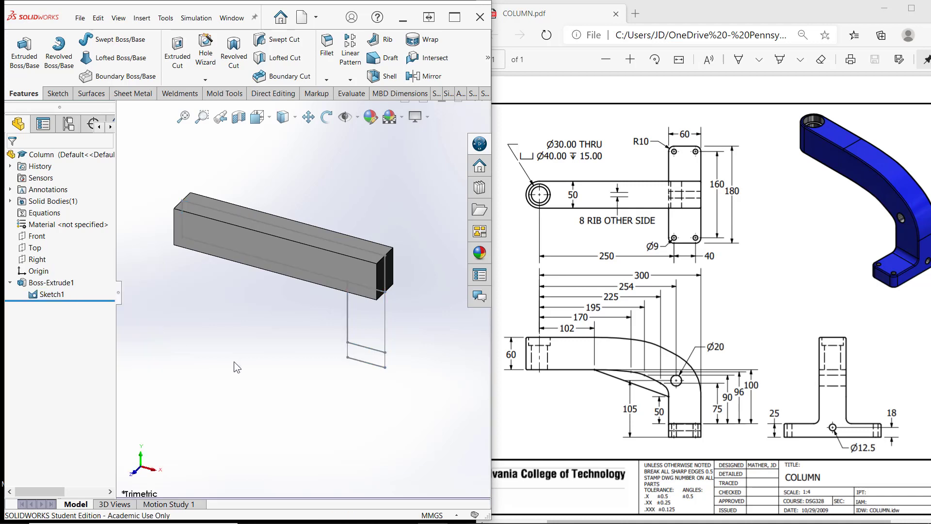
Step: Start a boss extrusion from Sketch1 and replace its open line contour with the vertical rectangle region
left_click(386, 342)
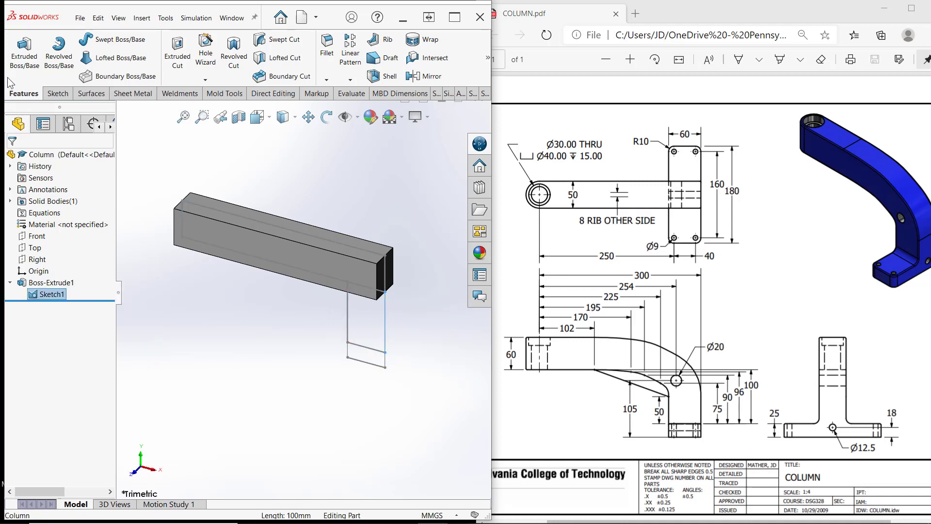
left_click(21, 49)
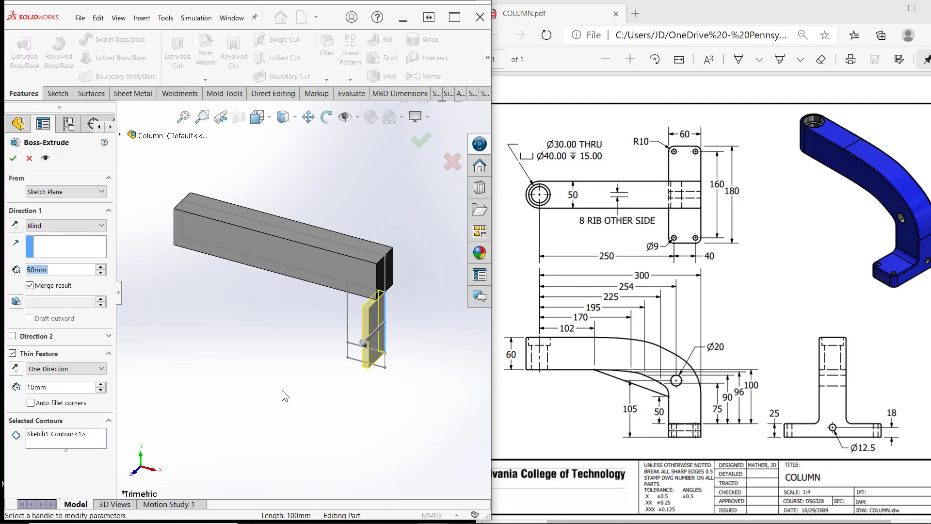
middle_click_drag(295, 397, 413, 302)
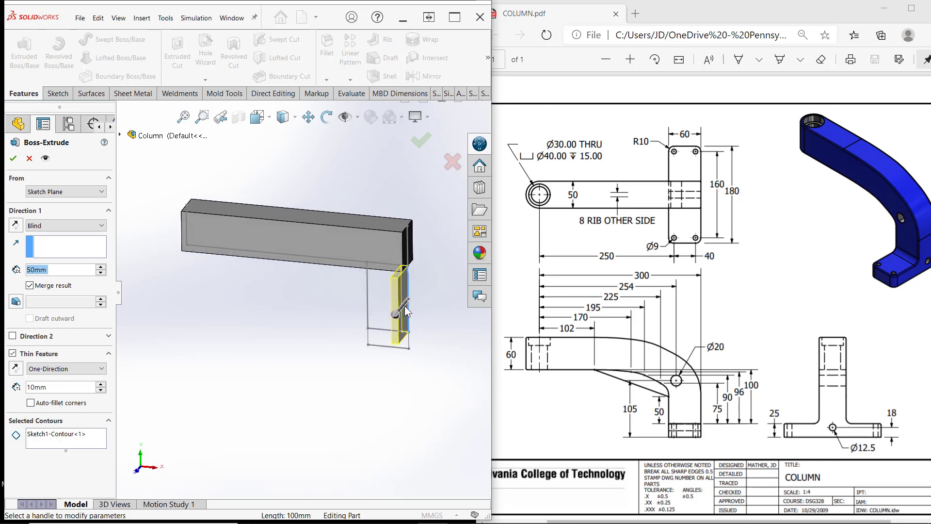
left_click(58, 442)
right_click(58, 443)
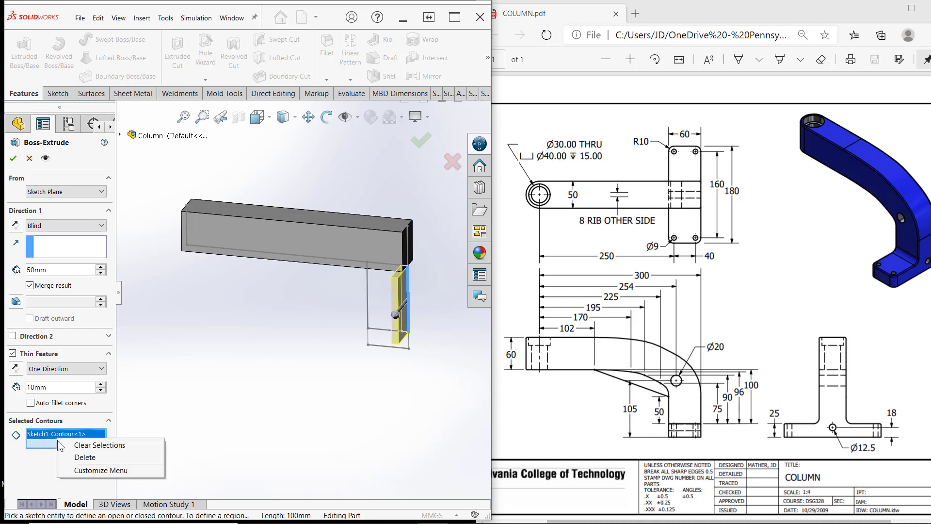
left_click(76, 458)
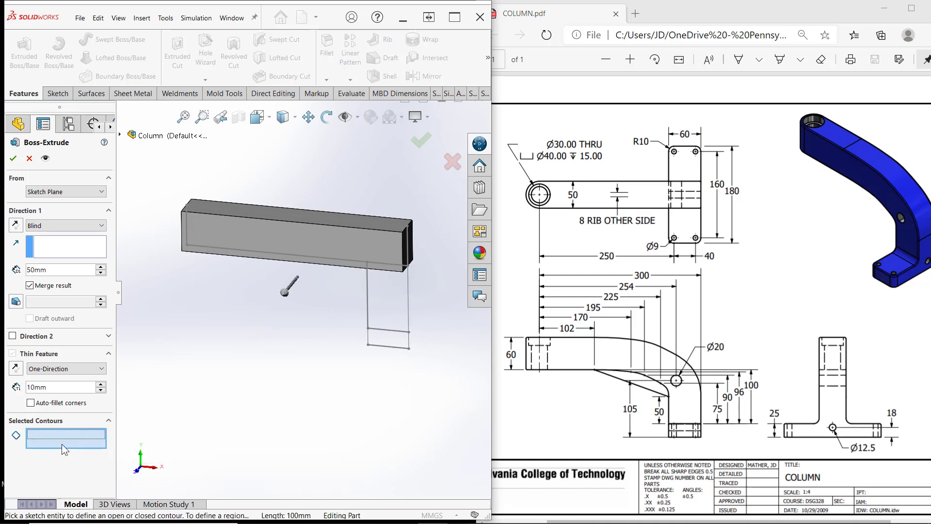
left_click(383, 313)
mouse_move(223, 447)
middle_mouse_down()
mouse_move(58, 416)
mouse_move(15, 386)
middle_mouse_up()
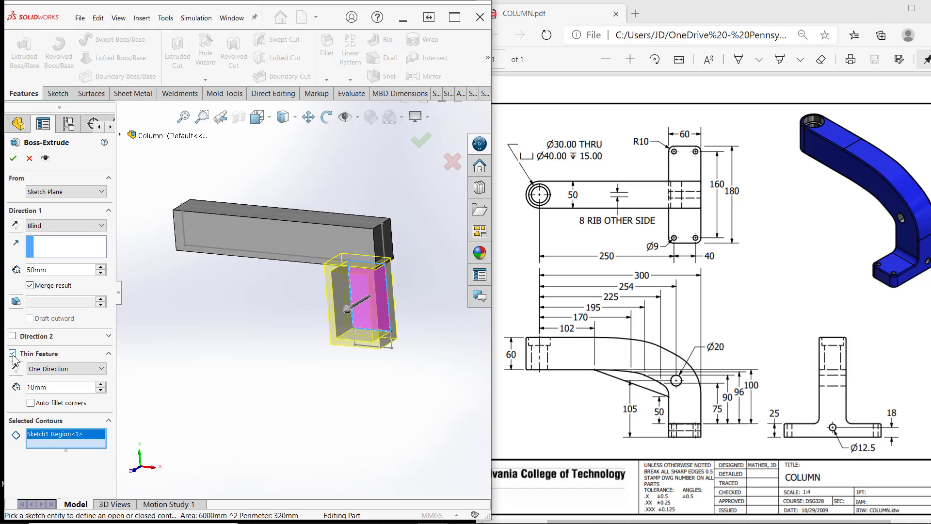
middle_click_drag(272, 296, 358, 297)
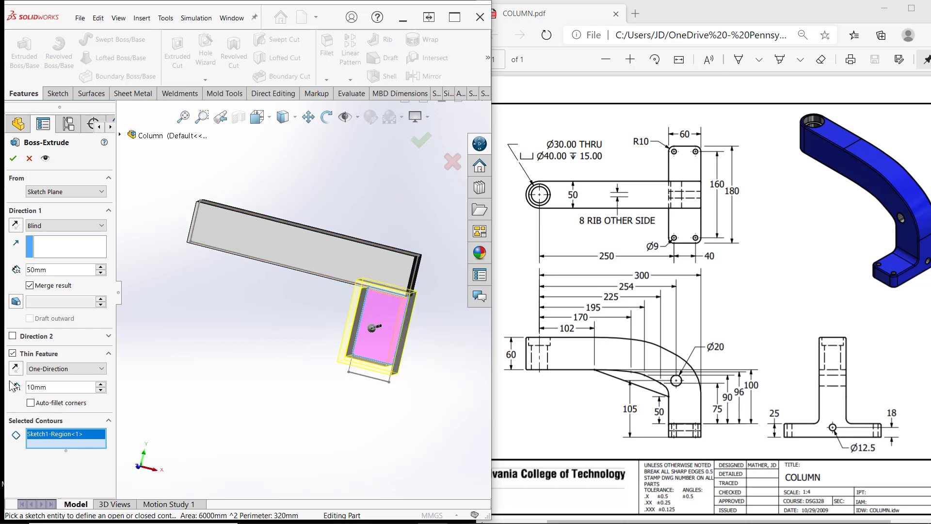
Step: Extrude the vertical region Mid Plane at 50 mm with Thin Feature and Merge result off, and list the solid bodies
left_click(13, 353)
middle_click_drag(349, 339, 371, 327)
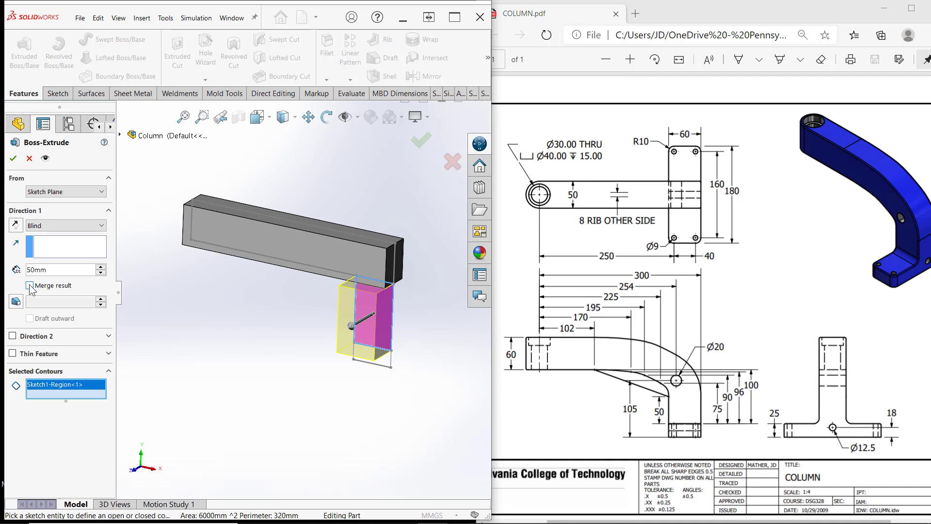
left_click(56, 225)
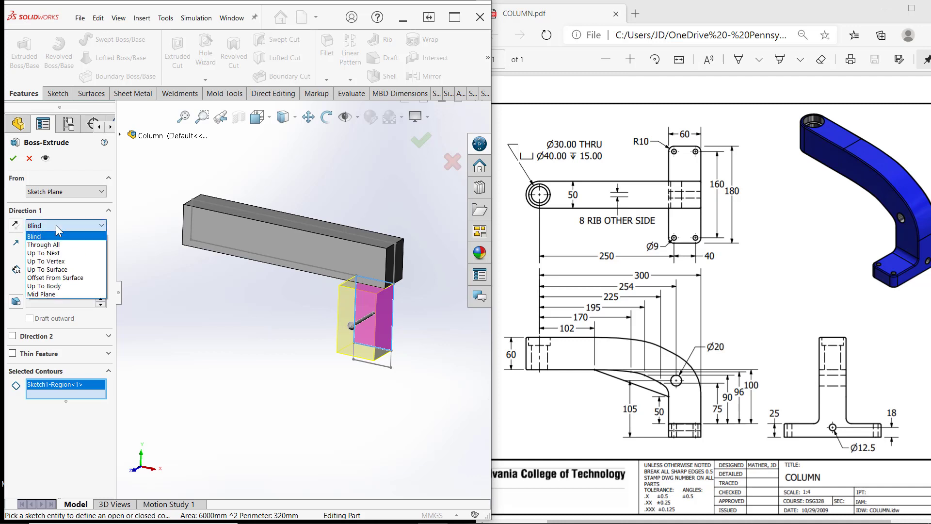
left_click(48, 294)
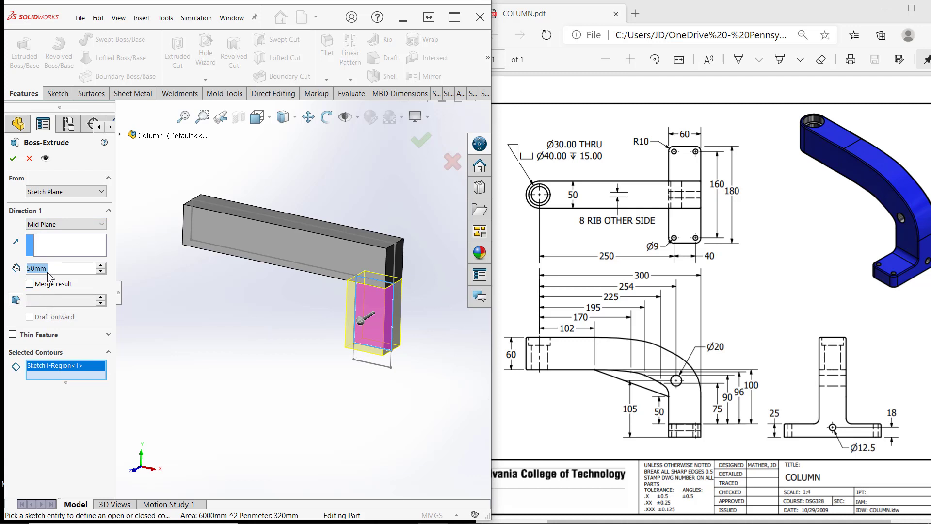
left_click(14, 158)
left_click(10, 201)
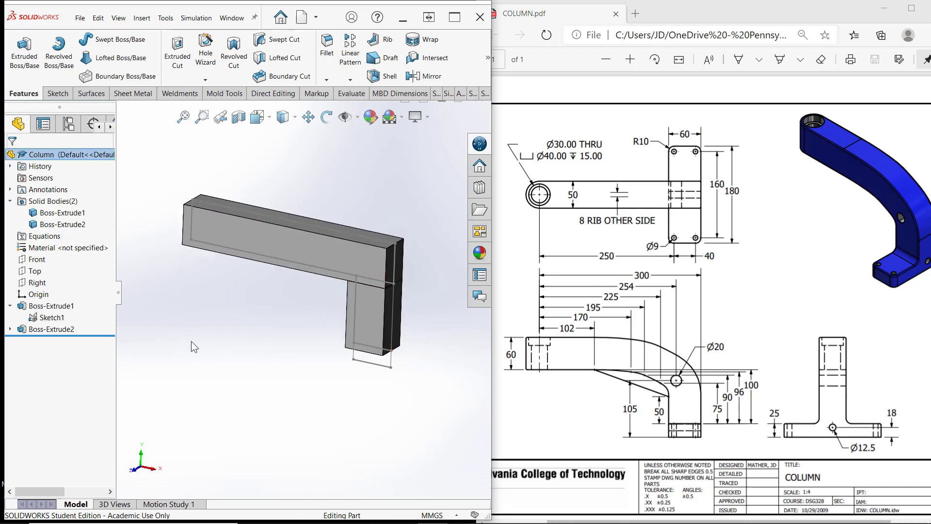
Step: Start another boss extrusion from Sketch1, turn off Thin Feature, and replace the open contour with the small bottom rectangle region
left_click(24, 57)
left_click(378, 367)
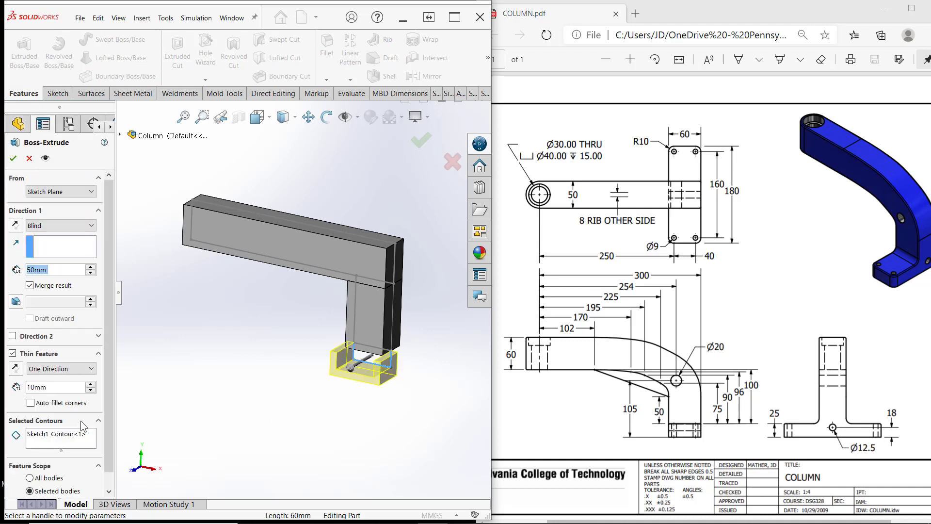
left_click(13, 354)
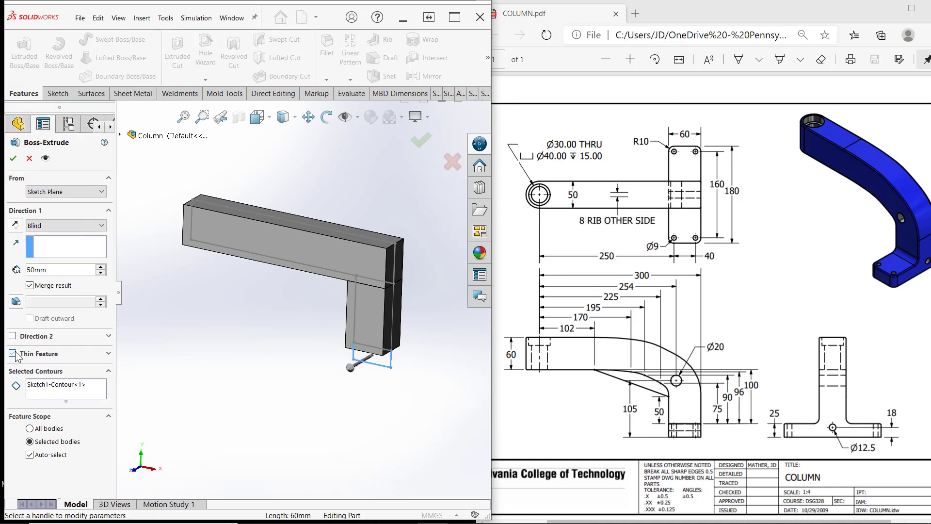
right_click(59, 395)
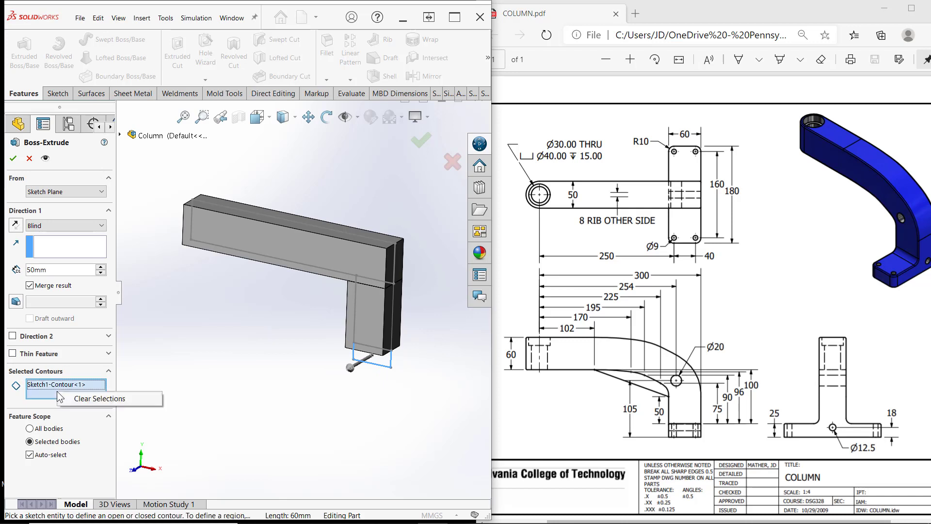
left_click(87, 401)
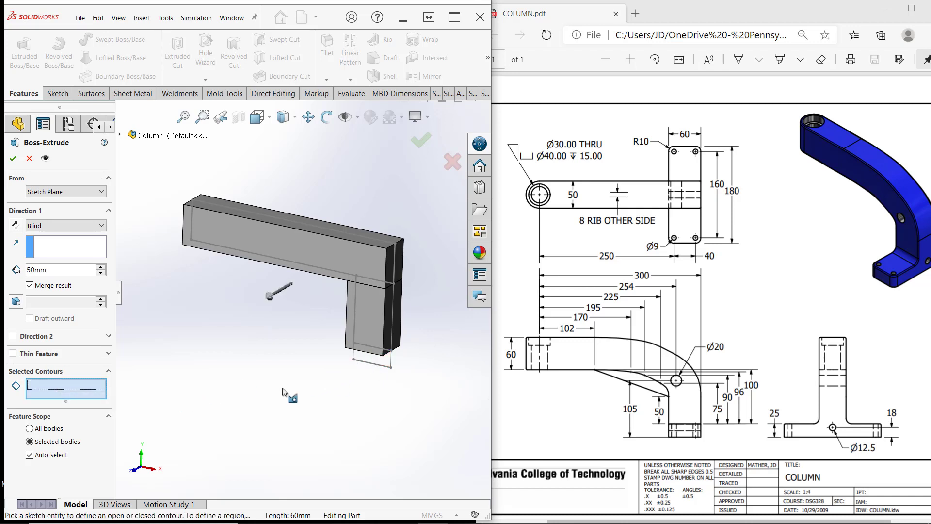
left_click(371, 362)
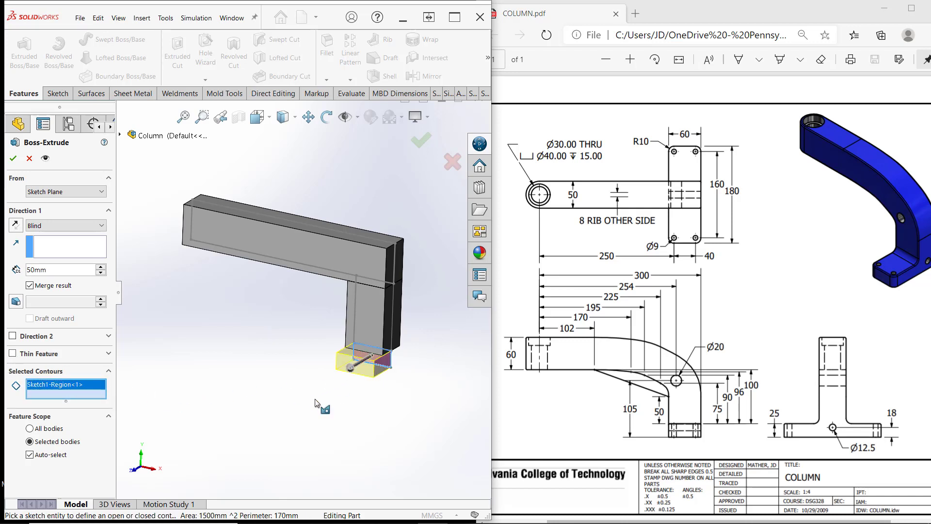
Step: Extrude the small bottom region Mid Plane with a depth of 180 mm to form the base
left_click(64, 226)
left_click(52, 294)
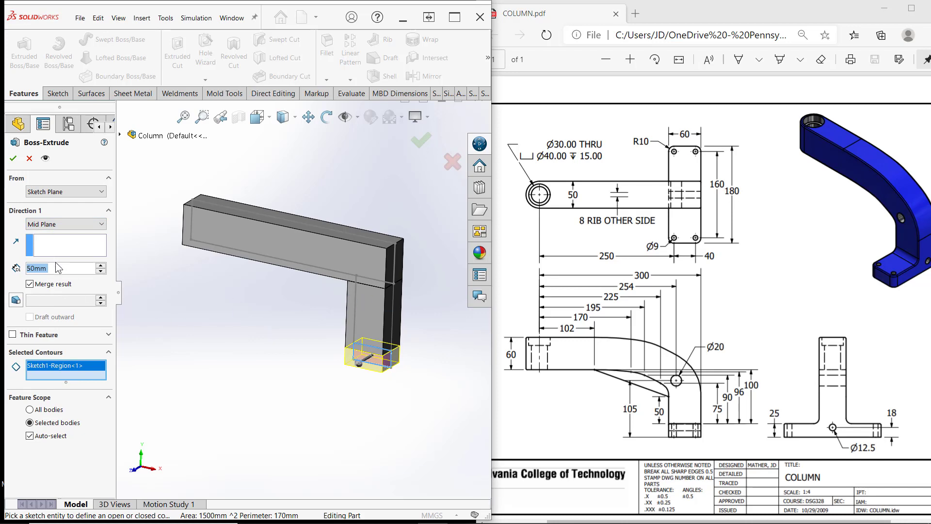
type("180")
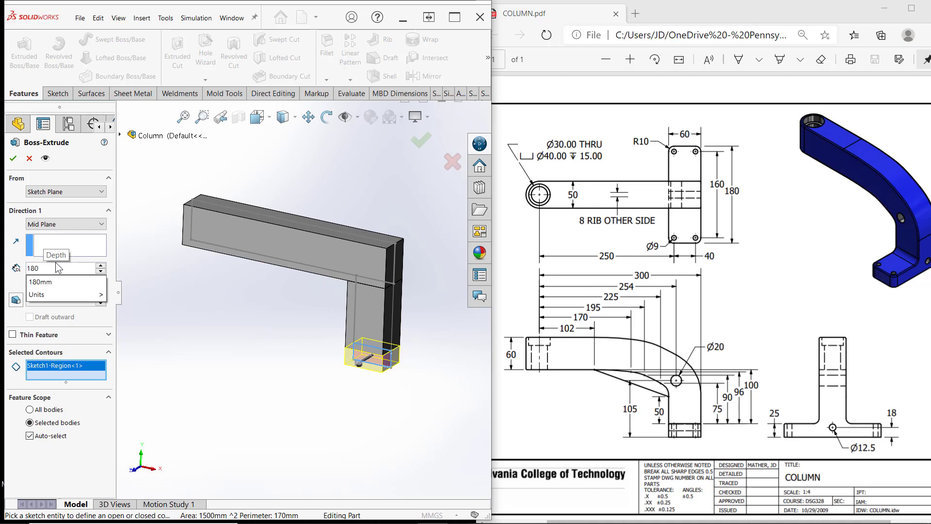
key("Return")
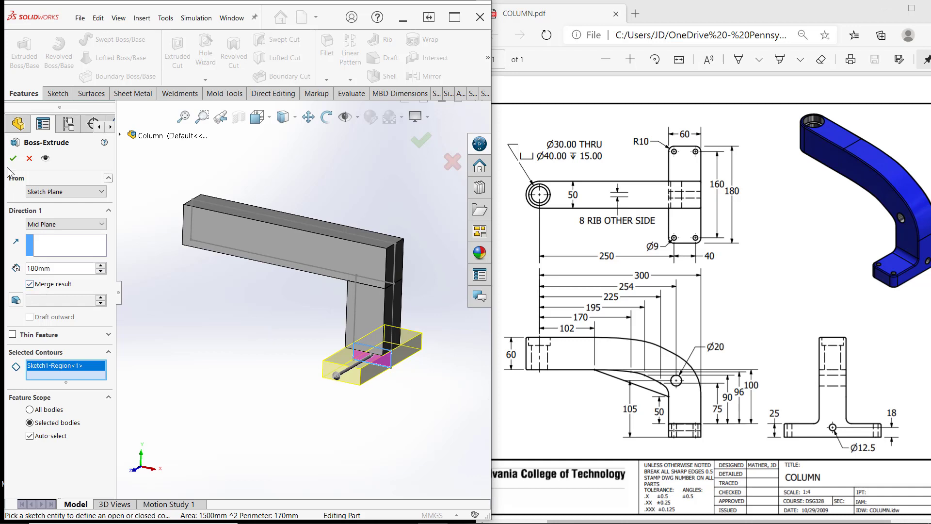
key("Return")
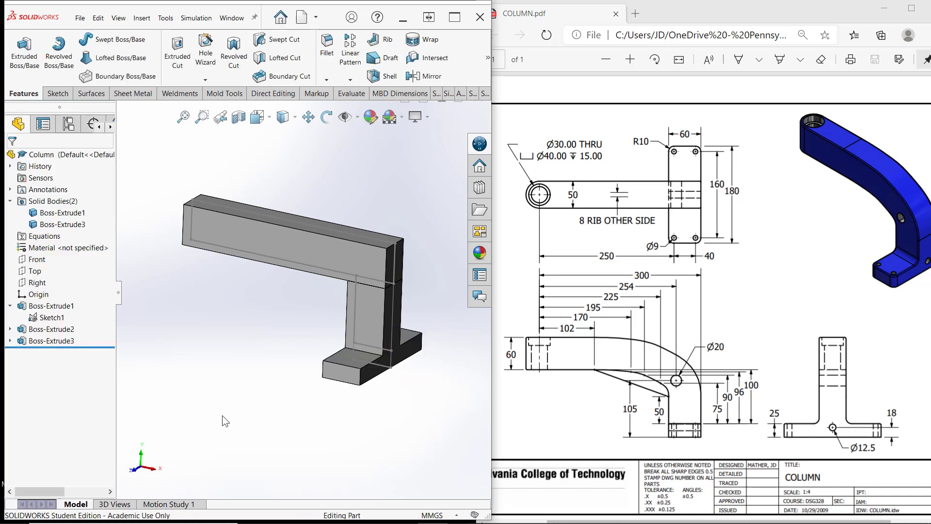
Step: Hide Sketch1 and clear the selection
right_click(49, 319)
left_click(57, 304)
left_click(153, 334)
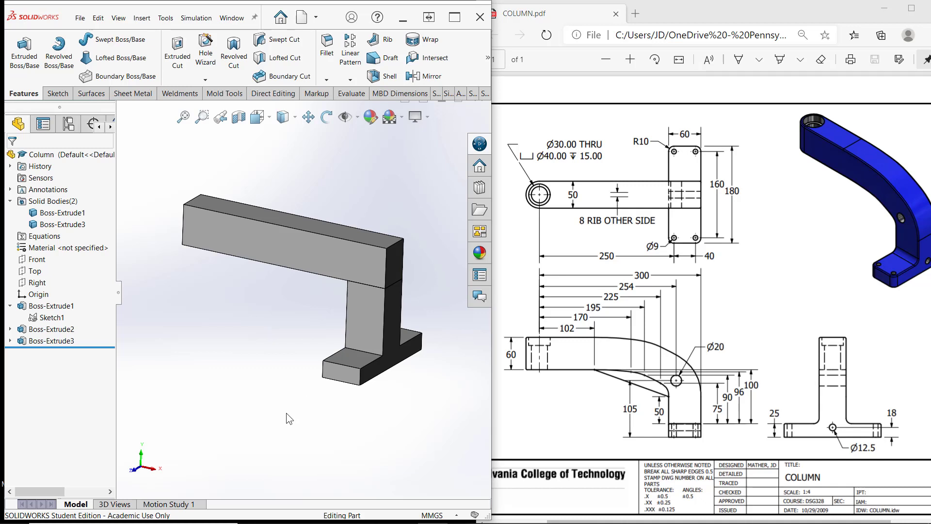
Step: Edit the base extrusion to turn off Merge result, keeping the base as a separate solid body
middle_click_drag(286, 412, 307, 307)
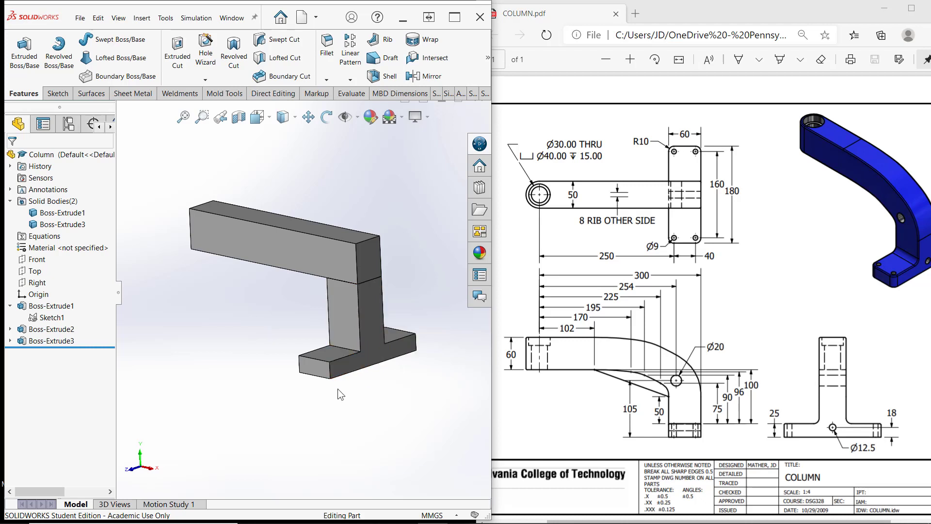
right_click(45, 342)
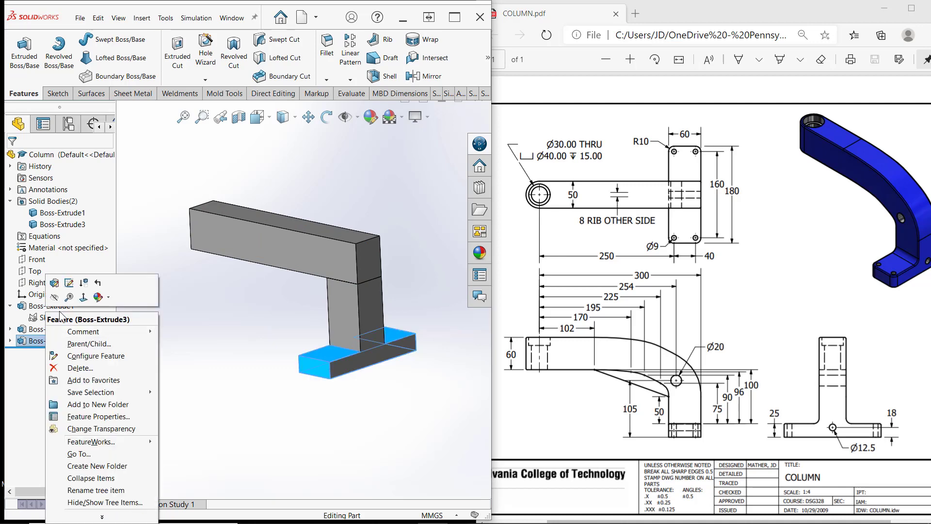
left_click(55, 284)
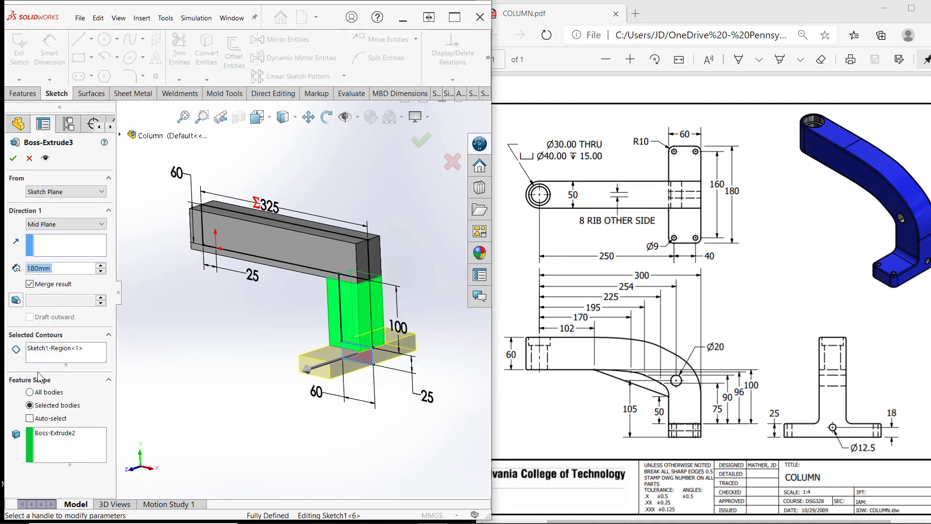
left_click(31, 285)
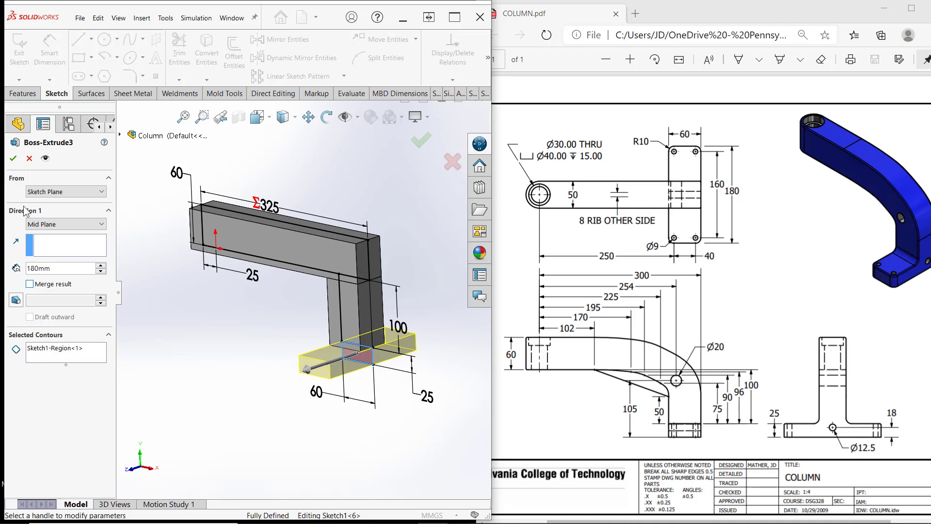
left_click(13, 158)
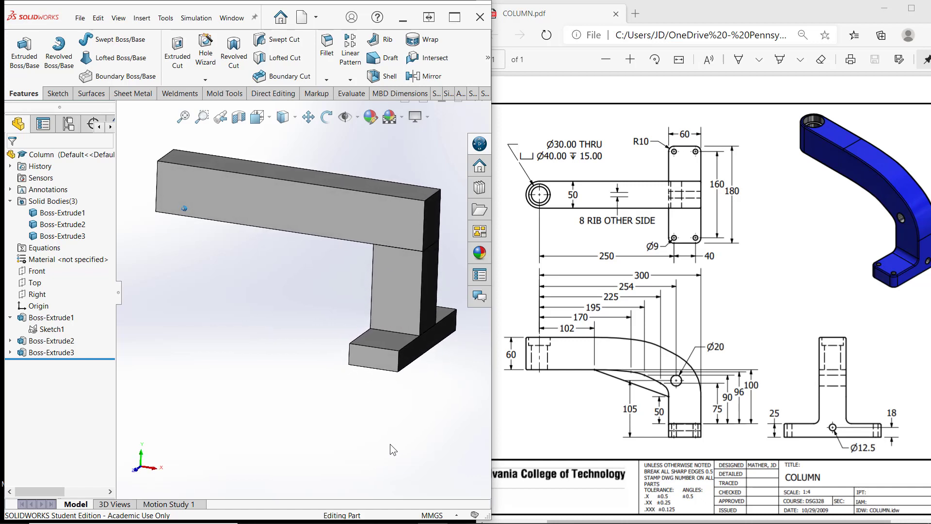
middle_click_drag(390, 444, 387, 443)
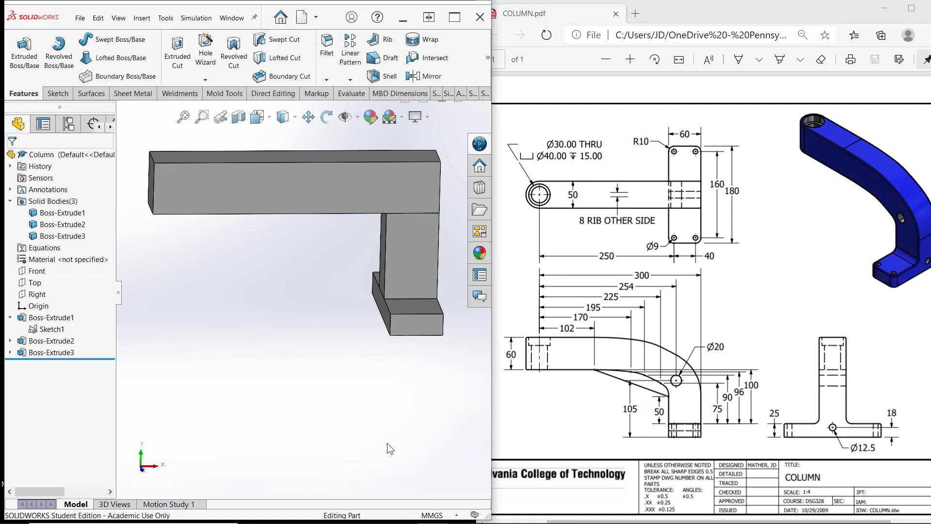
middle_click_drag(387, 444, 386, 457, "shift")
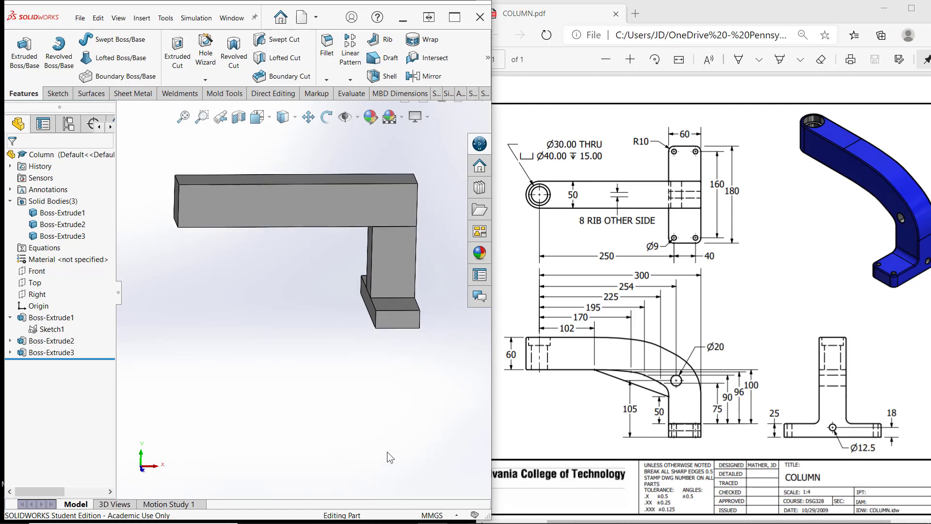
middle_click_drag(358, 416, 633, 398)
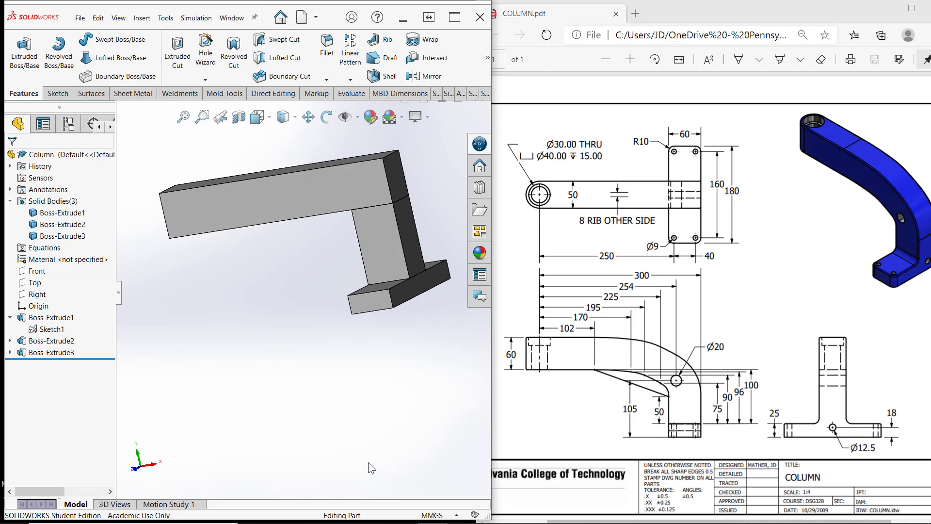
key("super")
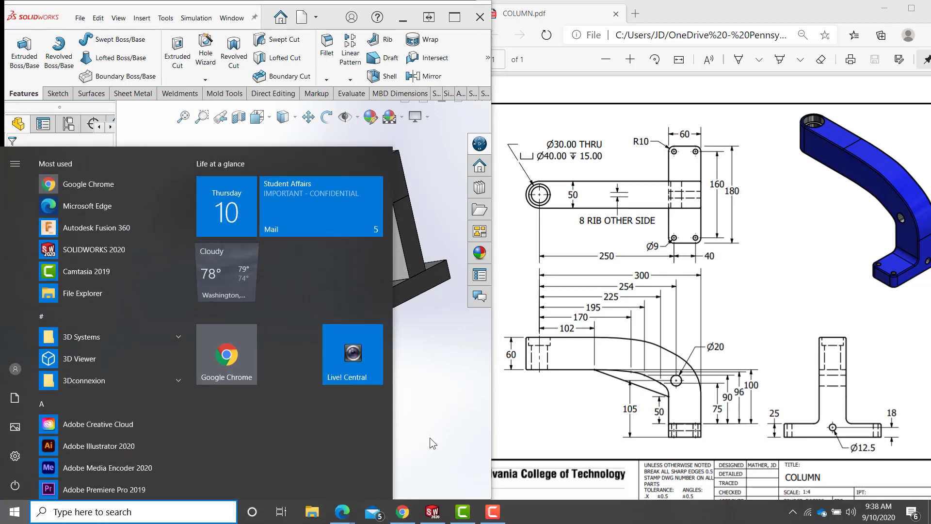
left_click(430, 438)
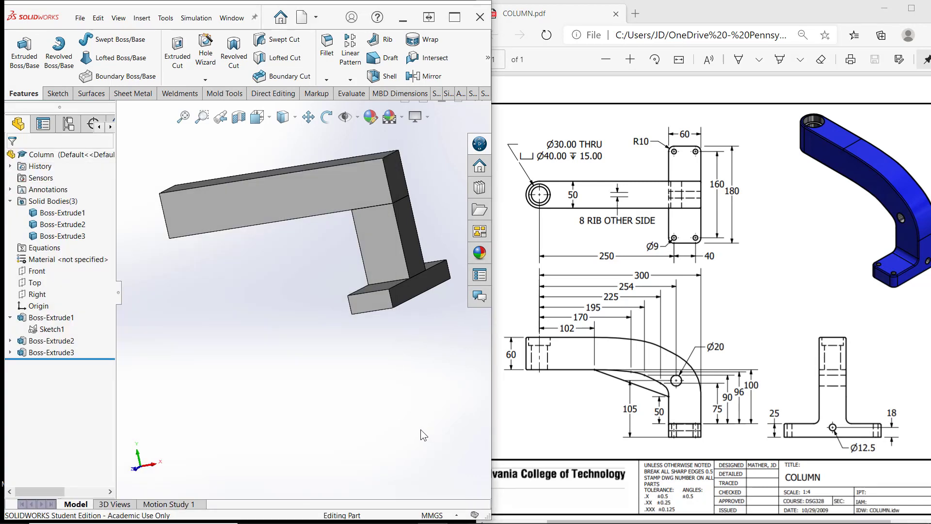
Step: Orient the model to the Front view and start a new sketch on the Front plane
key("space")
left_click(385, 426)
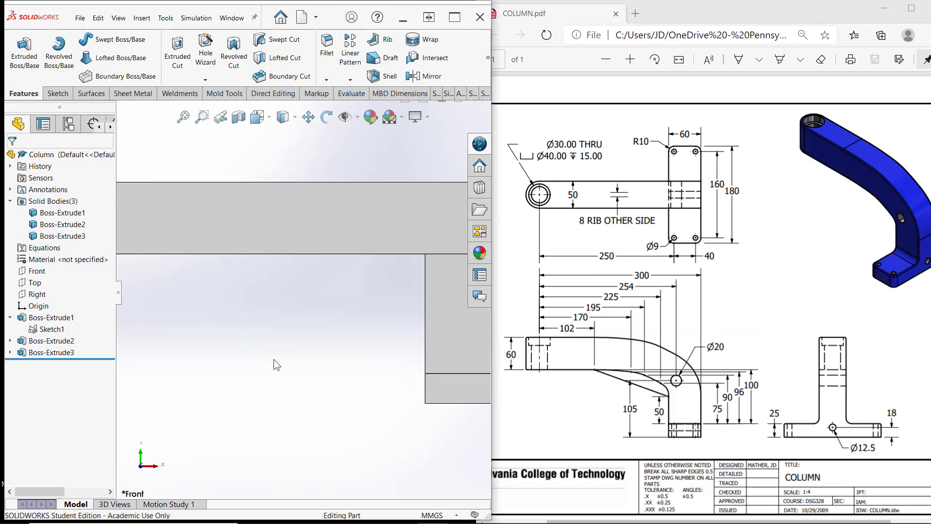
scroll(267, 343, "up", 6)
scroll(334, 299, "down", 5)
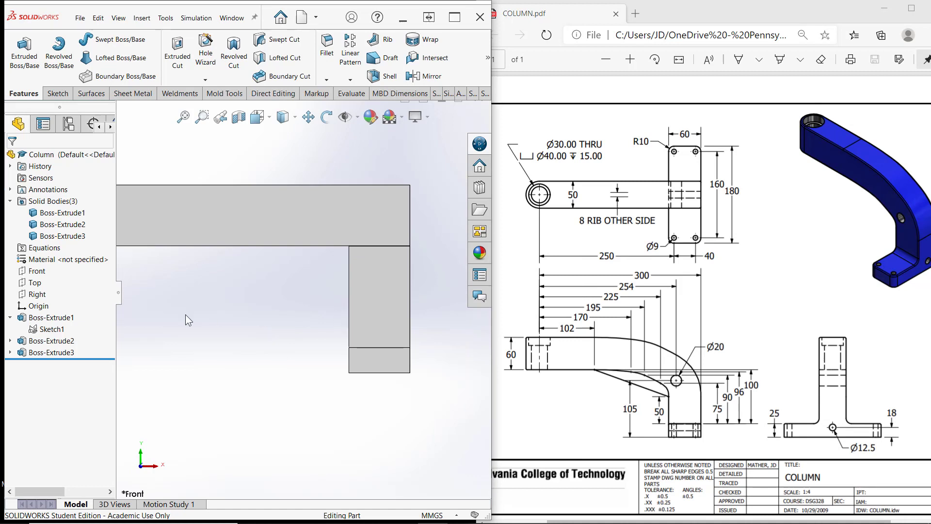
left_click(35, 274)
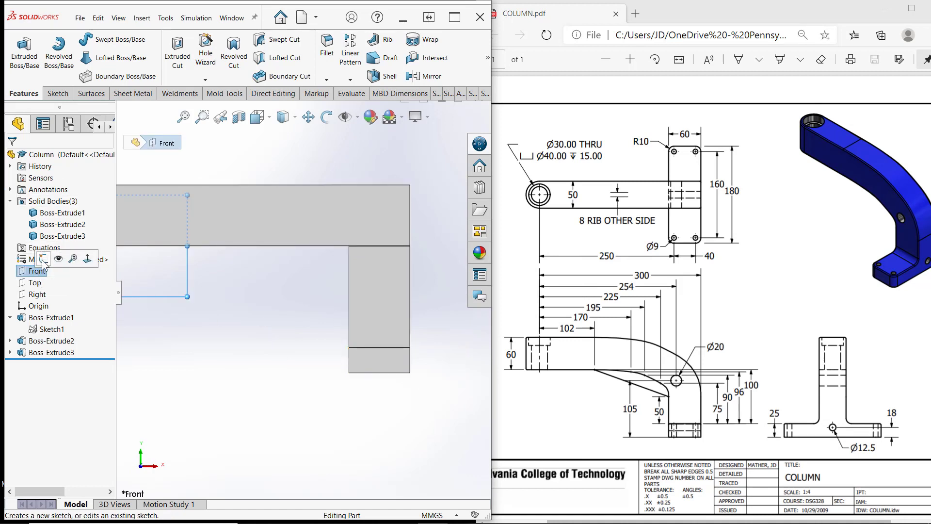
left_click(43, 260)
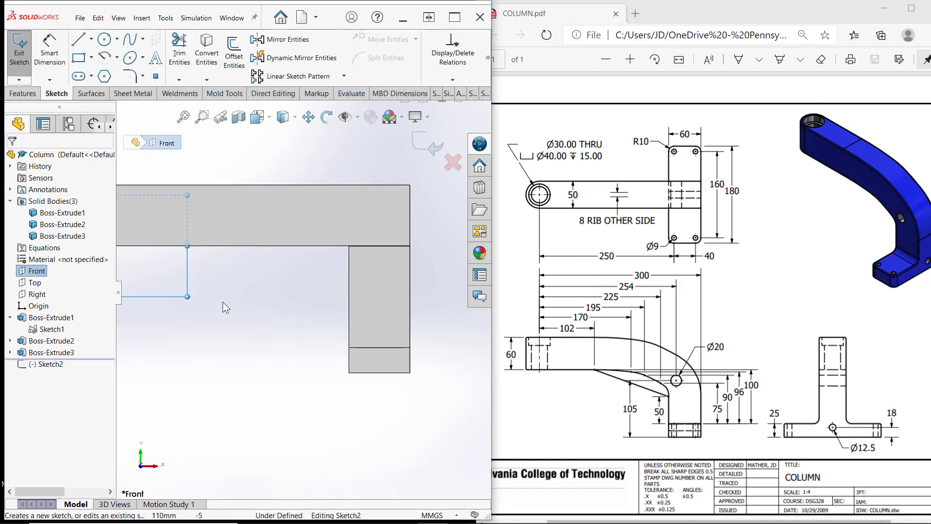
Step: Sketch a closed four-line rib profile between the arm's underside and the upright's inner edge, with parallel sloped lines and a top line about 80 mm long
left_click(78, 39)
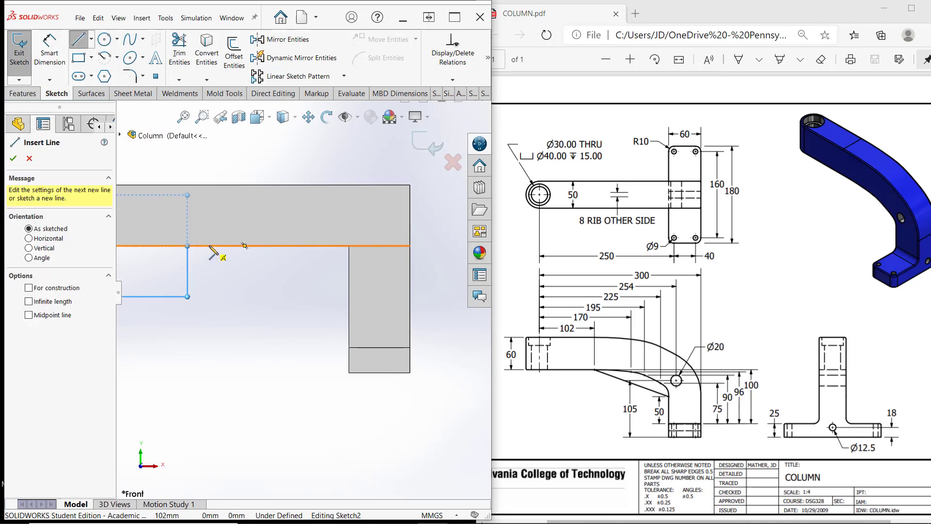
scroll(239, 306, "up", 5)
scroll(229, 306, "down", 6)
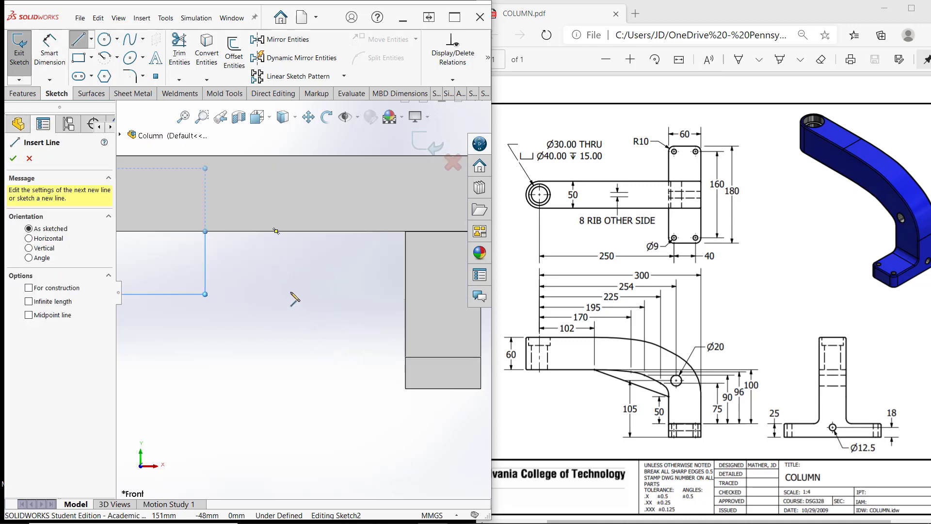
left_click(236, 231)
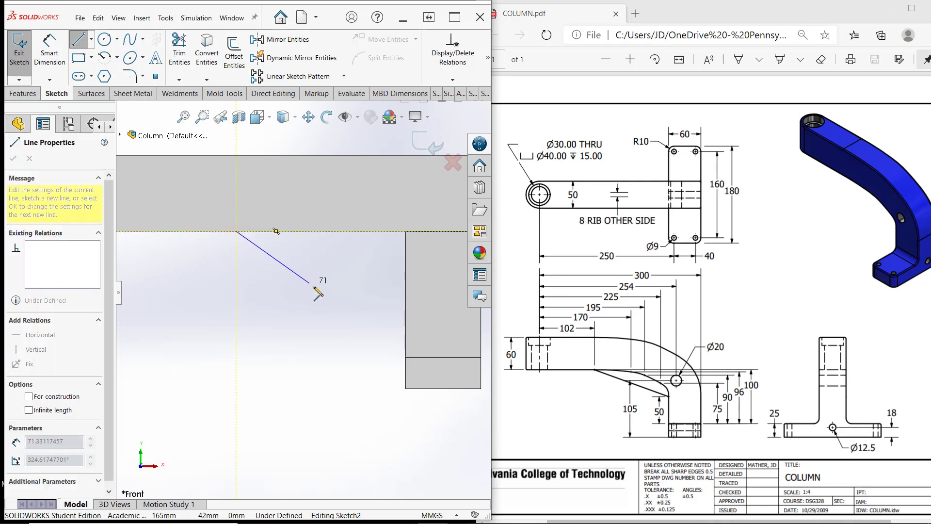
left_click(405, 312)
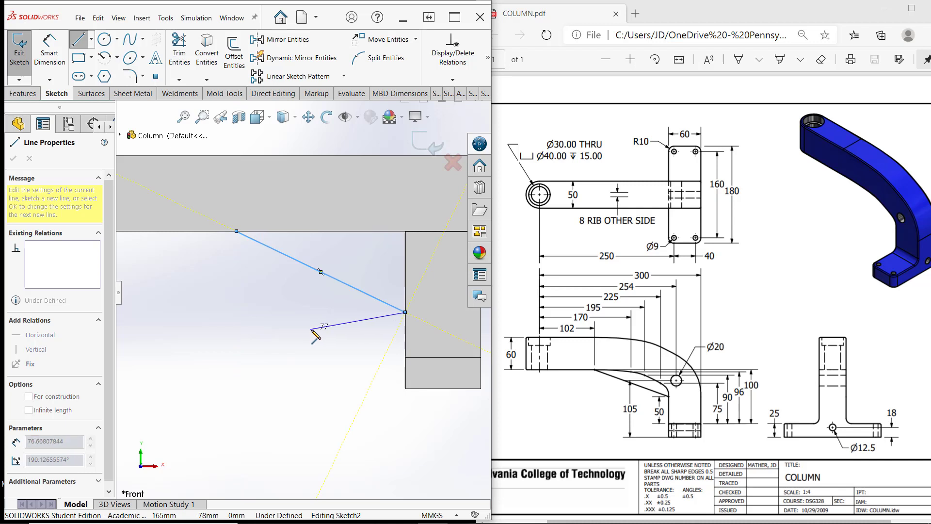
left_click(405, 264)
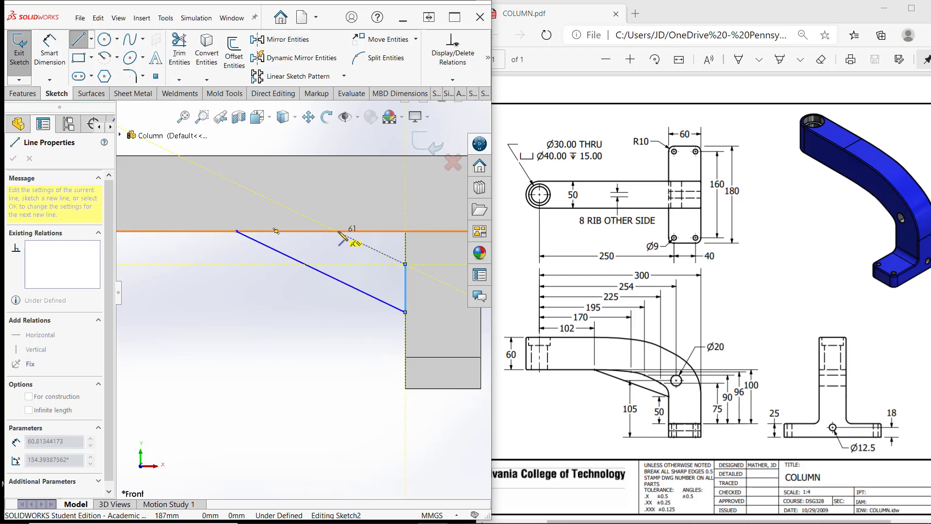
left_click(336, 232)
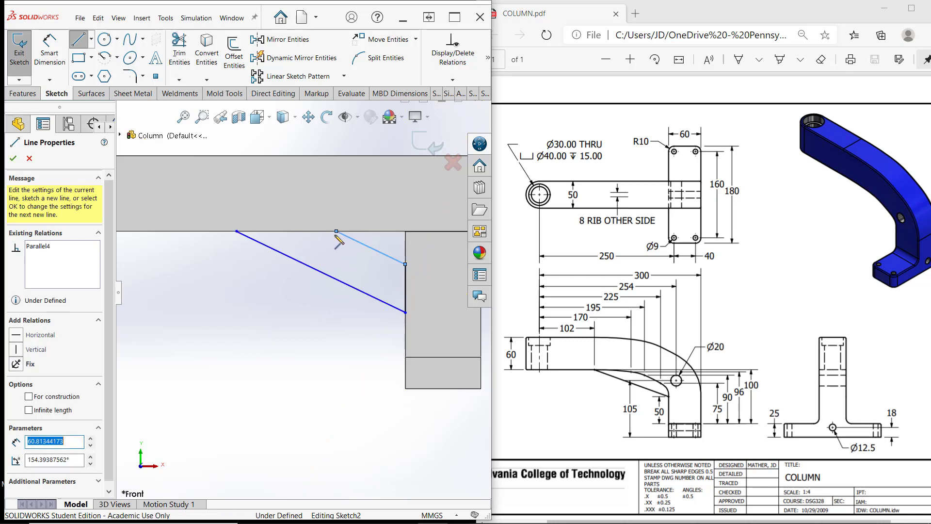
left_click(236, 231)
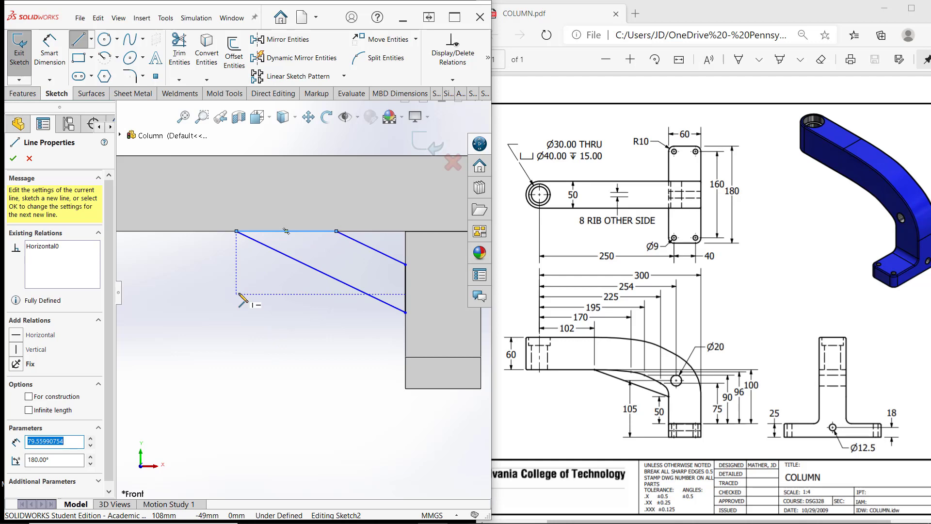
right_click(241, 274)
left_click(259, 285)
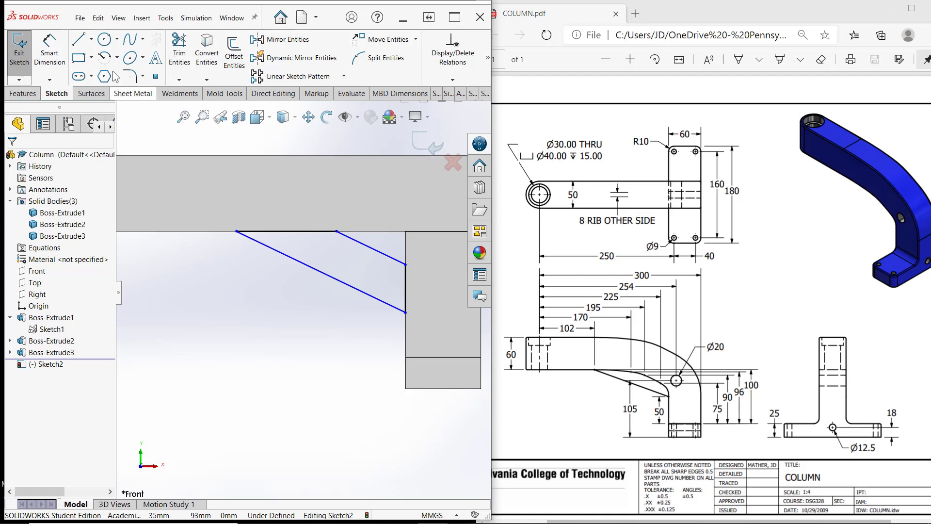
Step: Dimension the rib profile's lowest corner 50 mm above the base's top edge
left_click(49, 53)
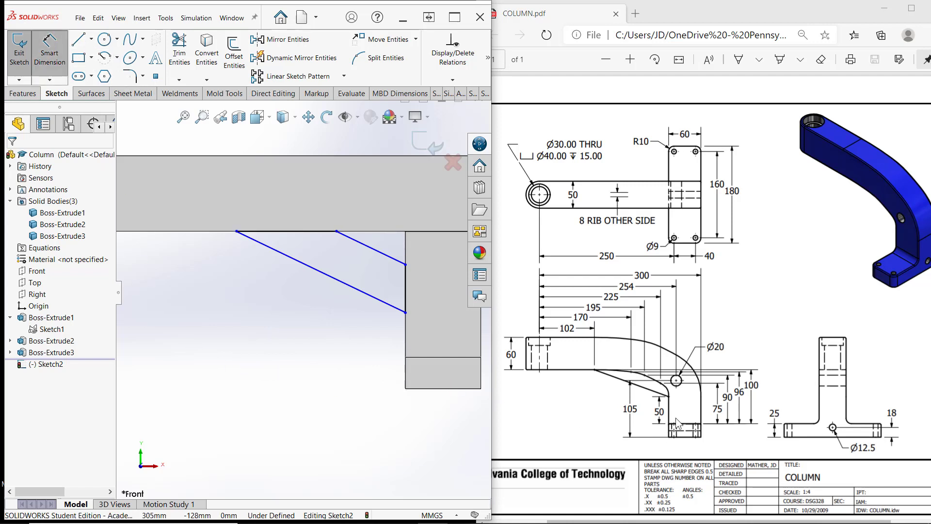
left_click(410, 356)
left_click(405, 312)
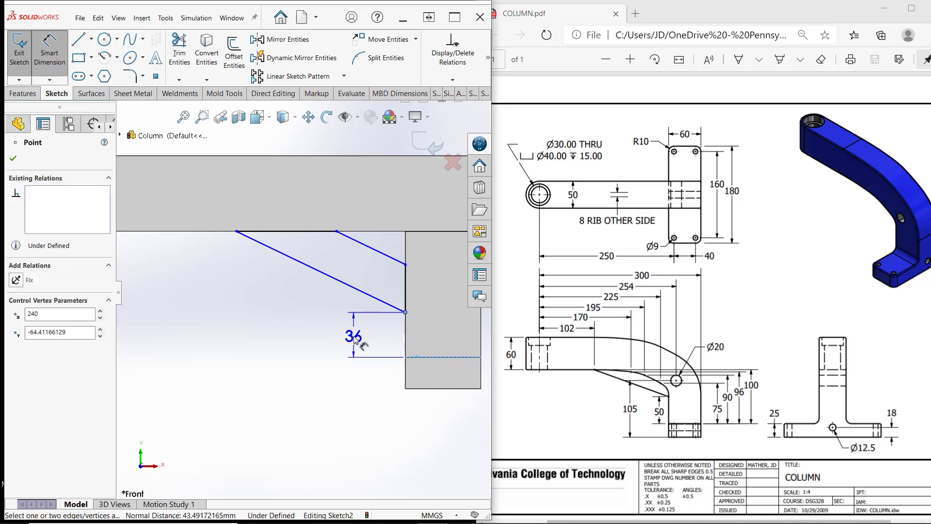
left_click(353, 338)
type("50")
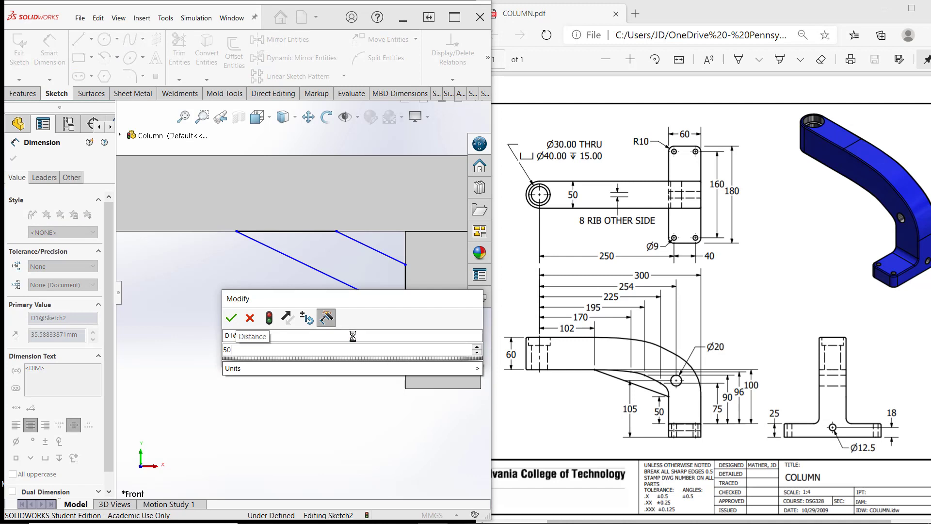
key("Return")
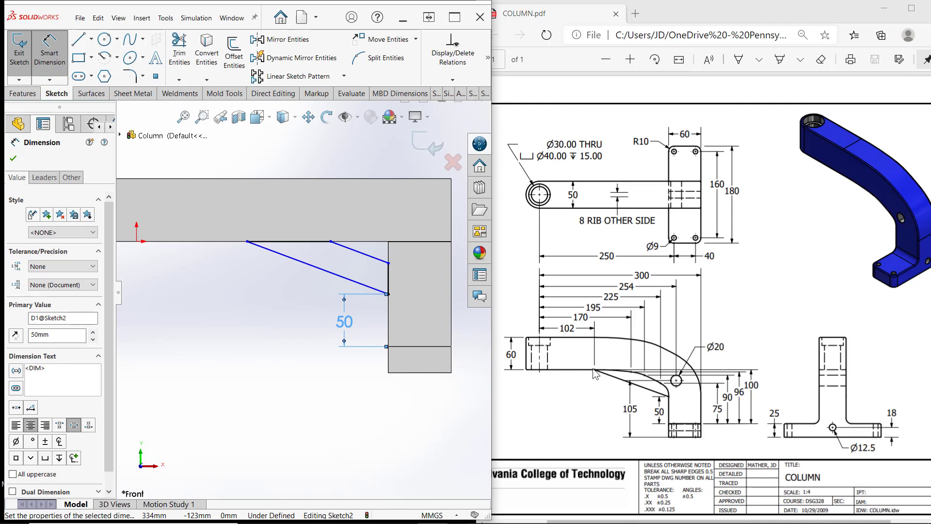
Step: Dimension the rib profile's starting corner on the arm's underside 102 mm horizontally from the origin
left_click(137, 241)
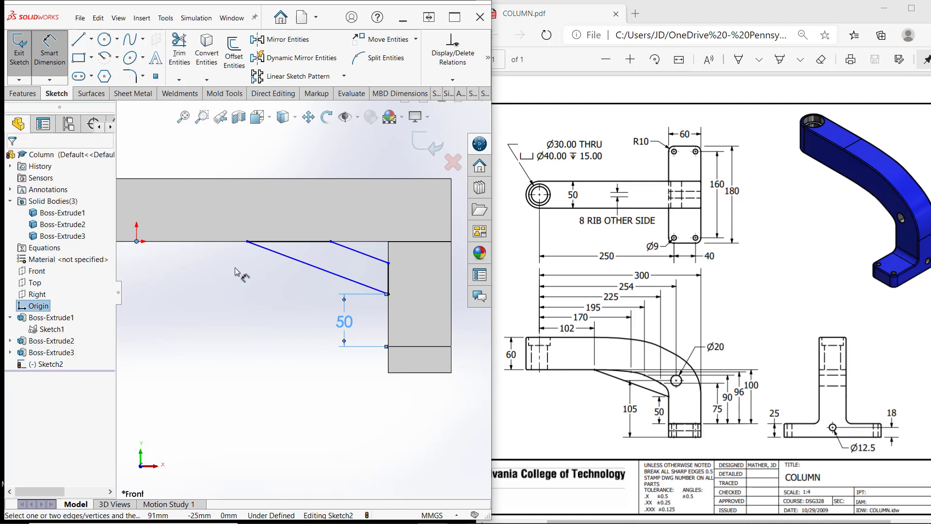
left_click(247, 241)
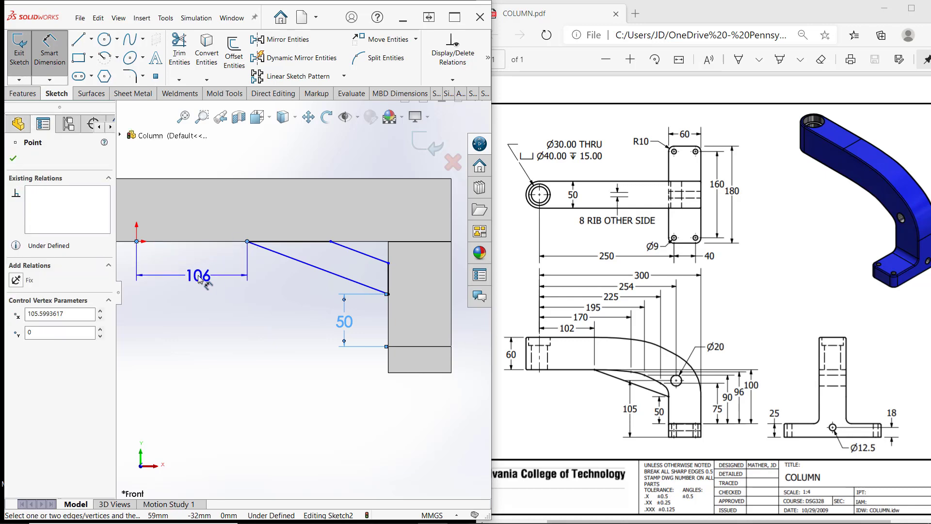
left_click(199, 277)
type("10")
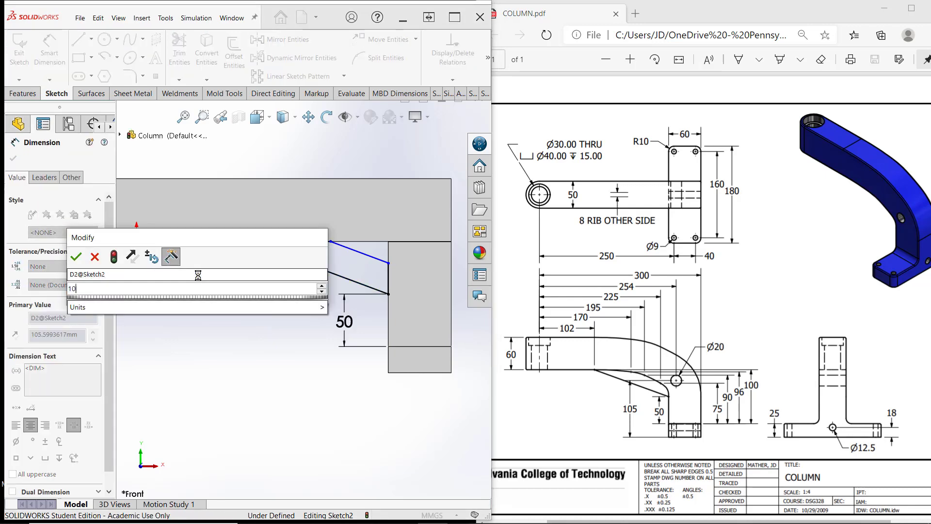
type("2")
key("Return")
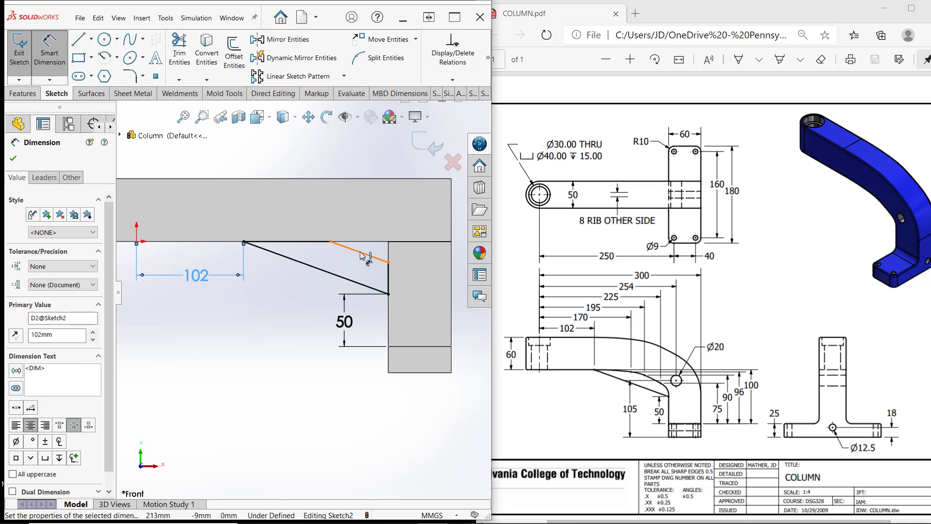
Step: Dimension the distance between the rib profile's two parallel sloped lines as 30 mm
left_click(327, 272)
left_click(328, 273)
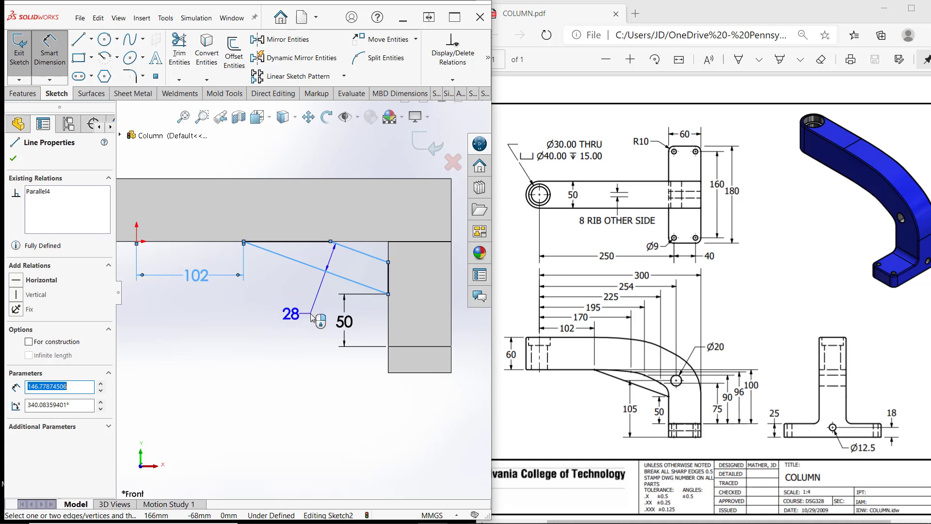
type("30")
left_click(310, 314)
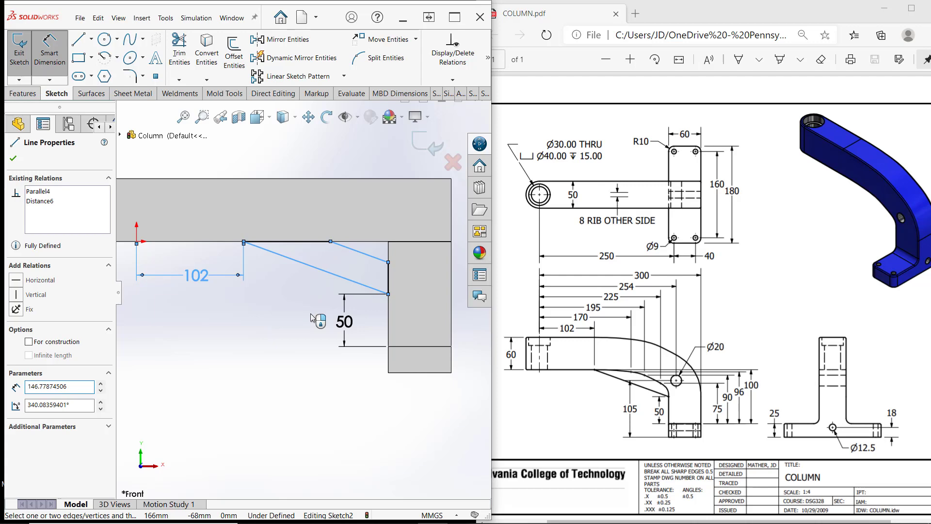
left_click(298, 308)
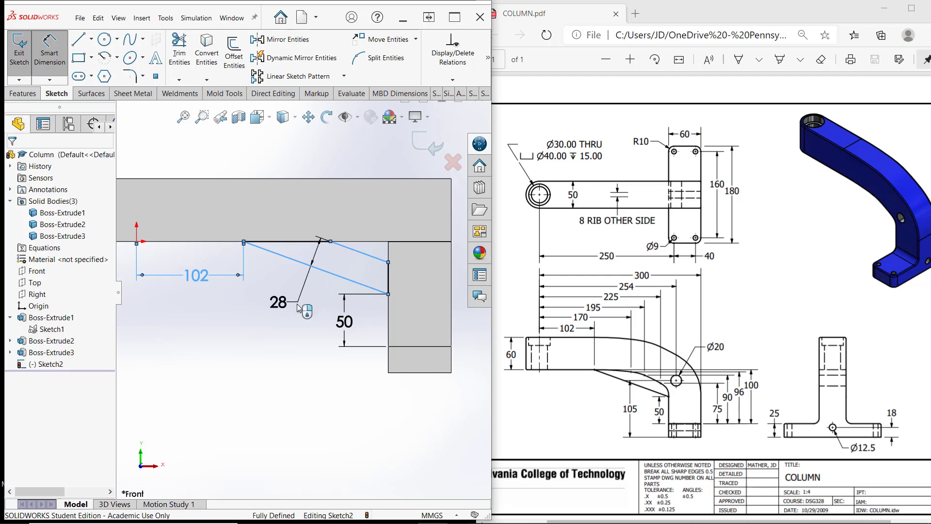
type("30")
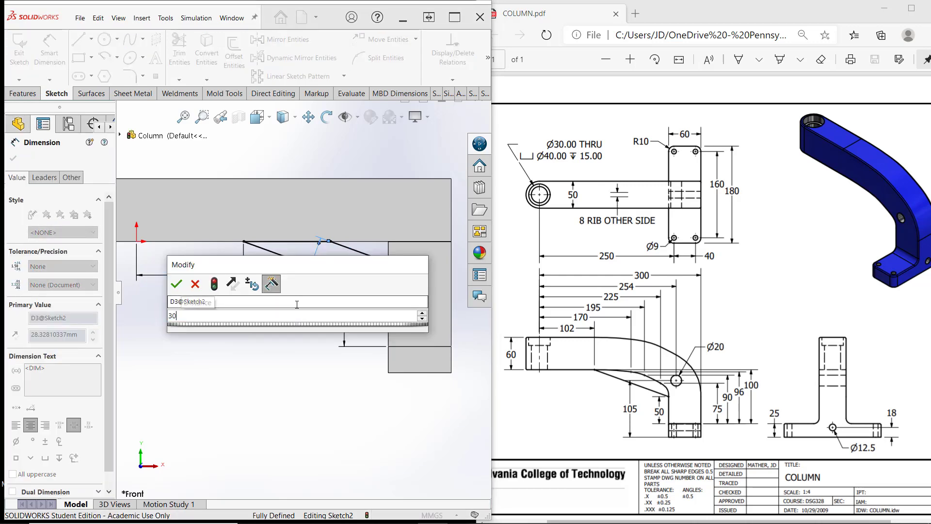
key("Return")
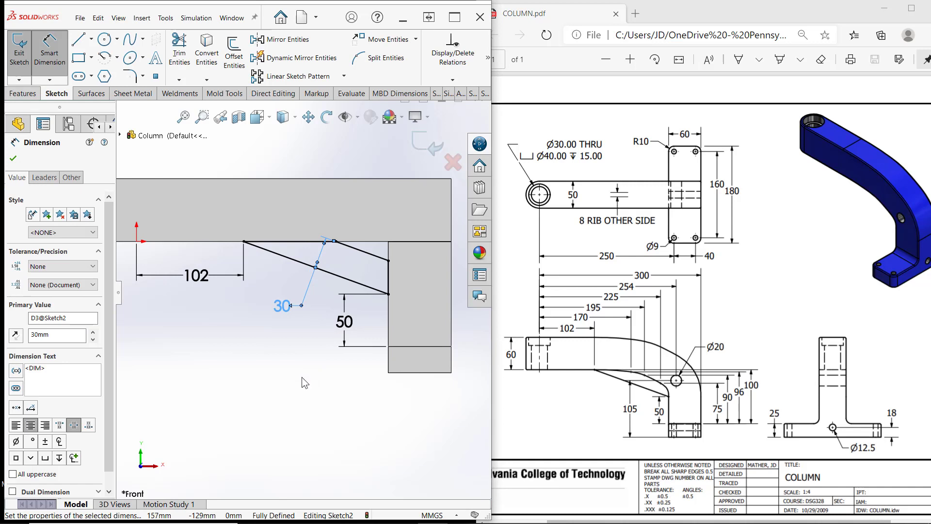
Step: Extrude the rib profile 10 mm with a Mid Plane end condition as a separate body, without merging the result
right_click(306, 380)
left_click(330, 406)
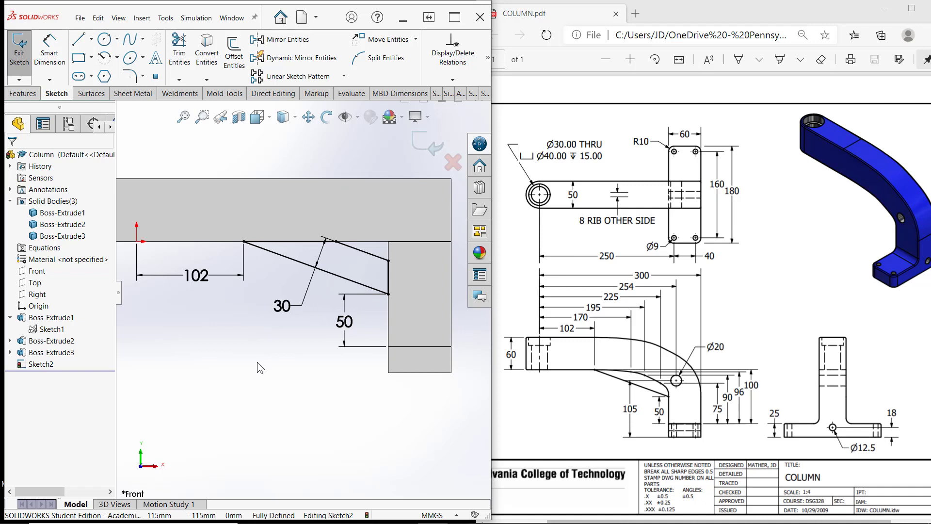
left_click(22, 94)
left_click(25, 51)
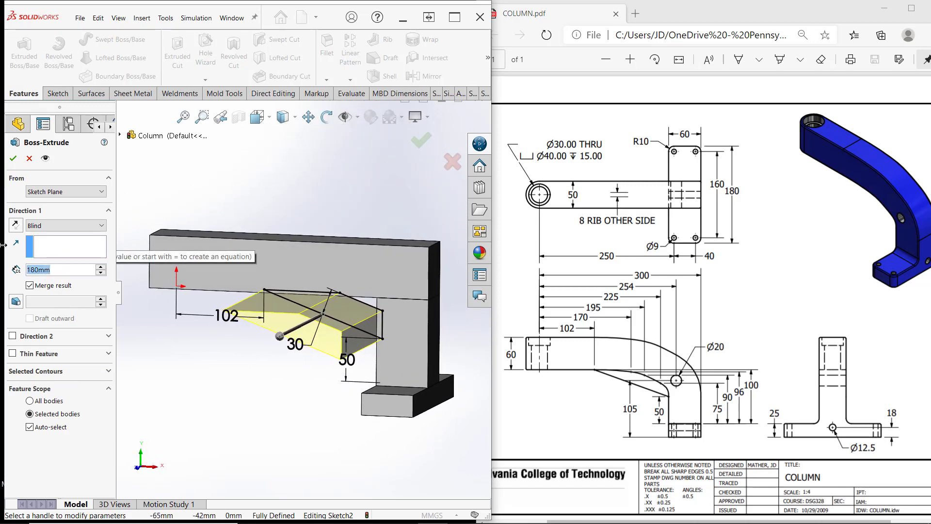
type("10")
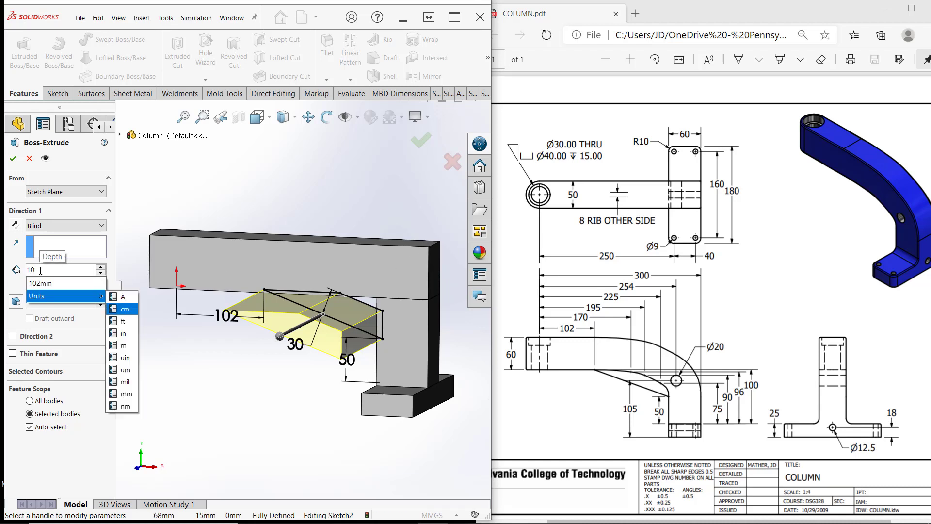
left_click(48, 226)
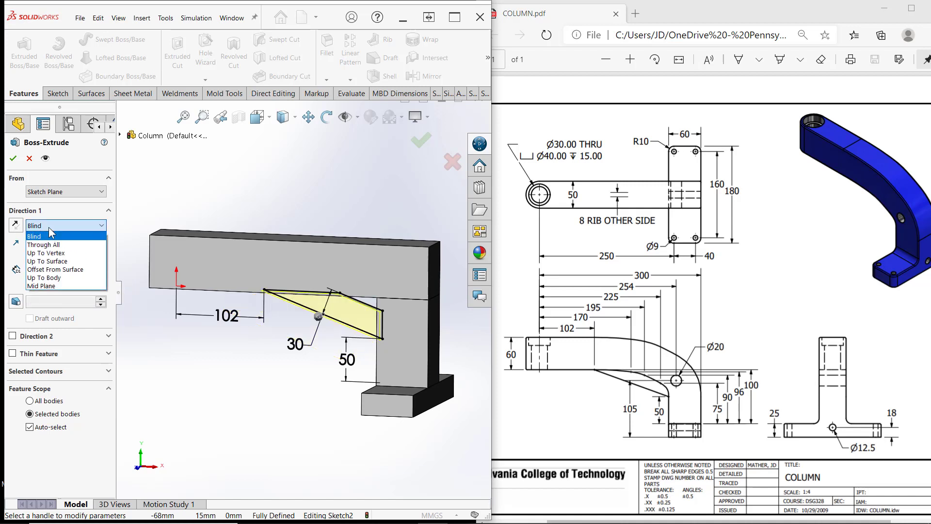
left_click(55, 287)
middle_click_drag(199, 358, 235, 353)
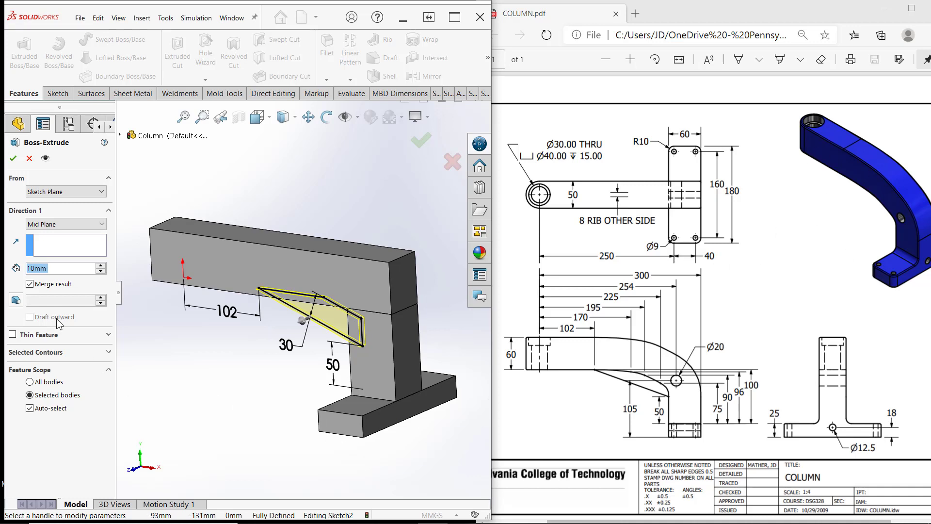
left_click(29, 284)
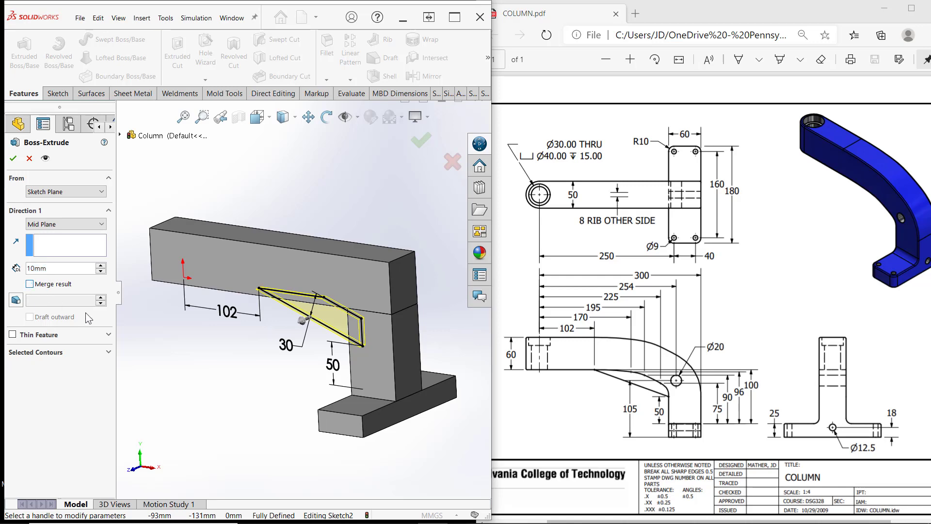
left_click(12, 158)
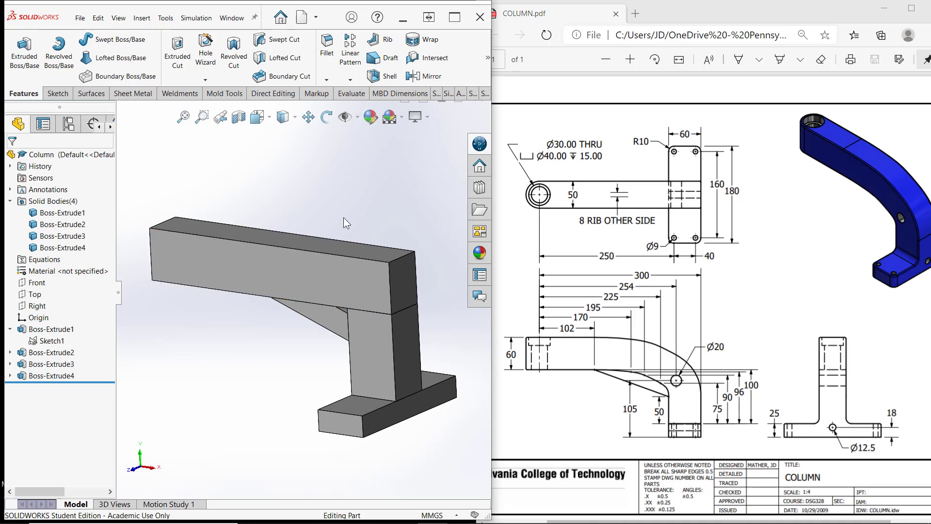
key("space")
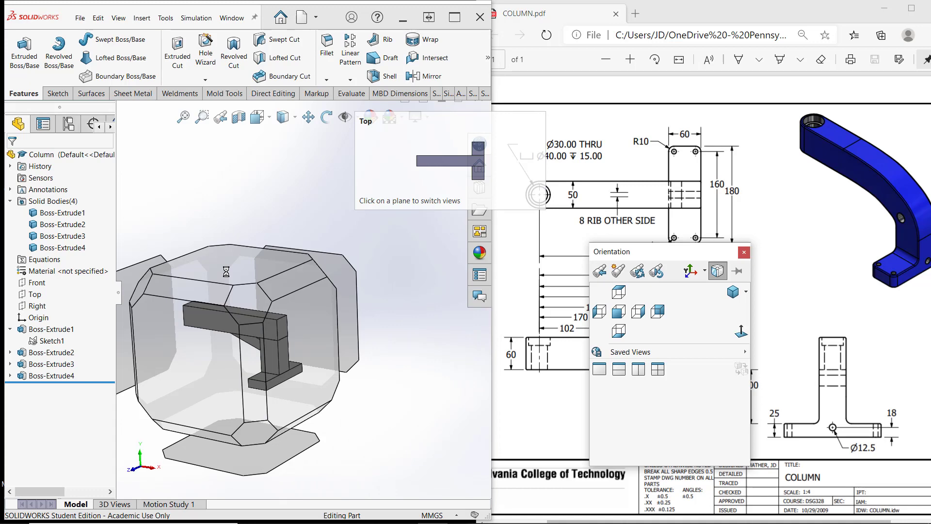
left_click(226, 272)
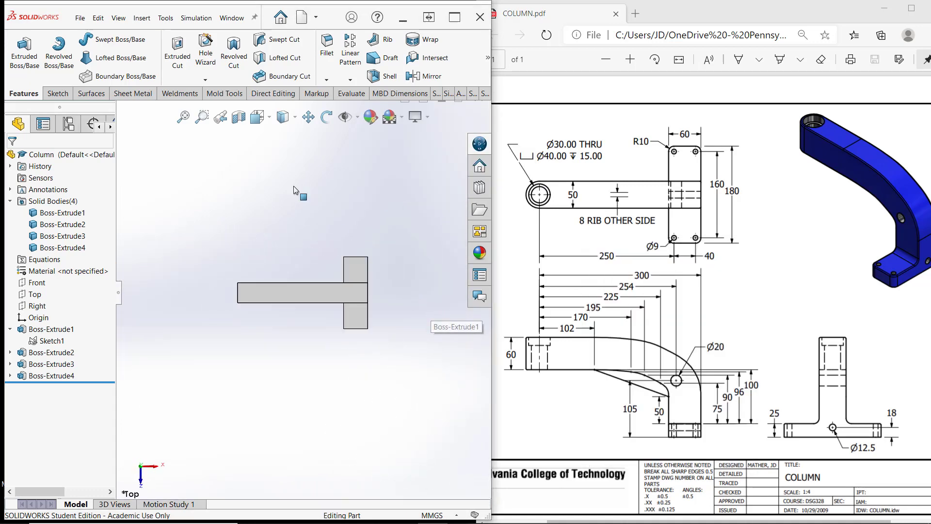
left_click(267, 122)
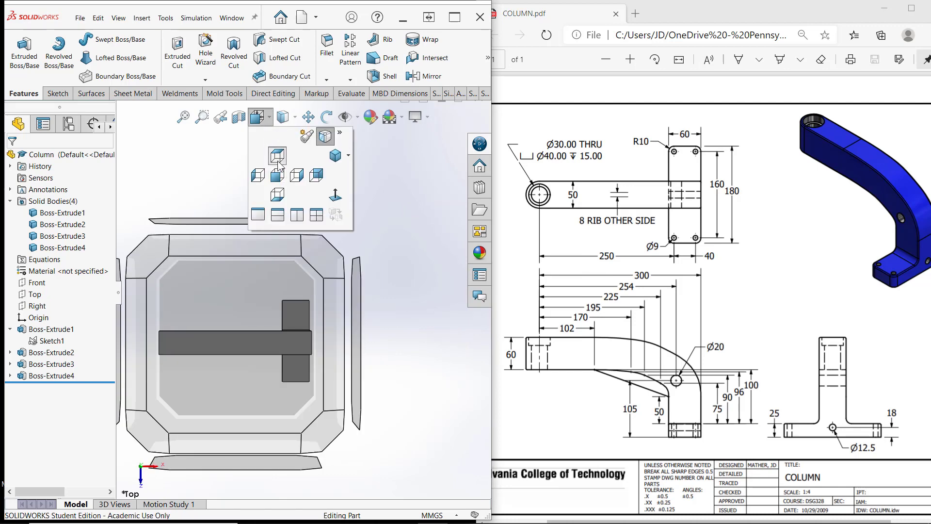
left_click(278, 161)
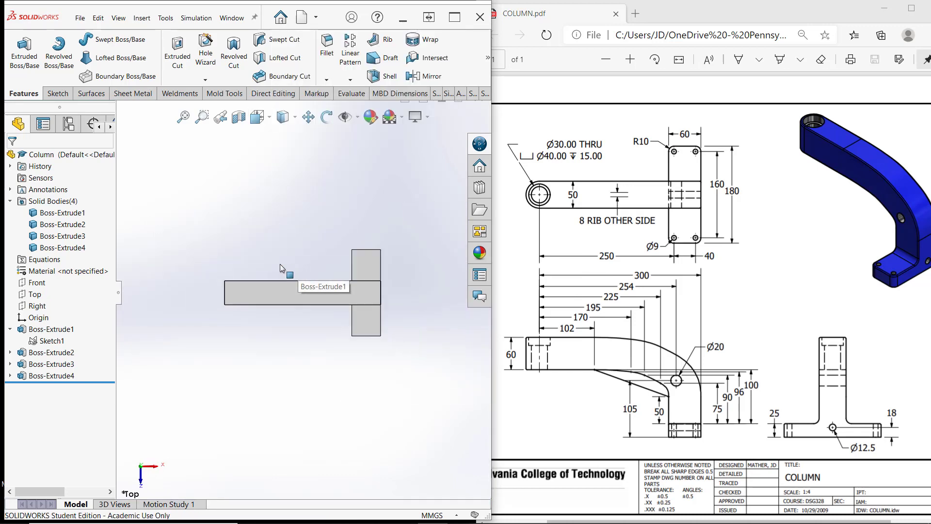
scroll(320, 282, "down", 3)
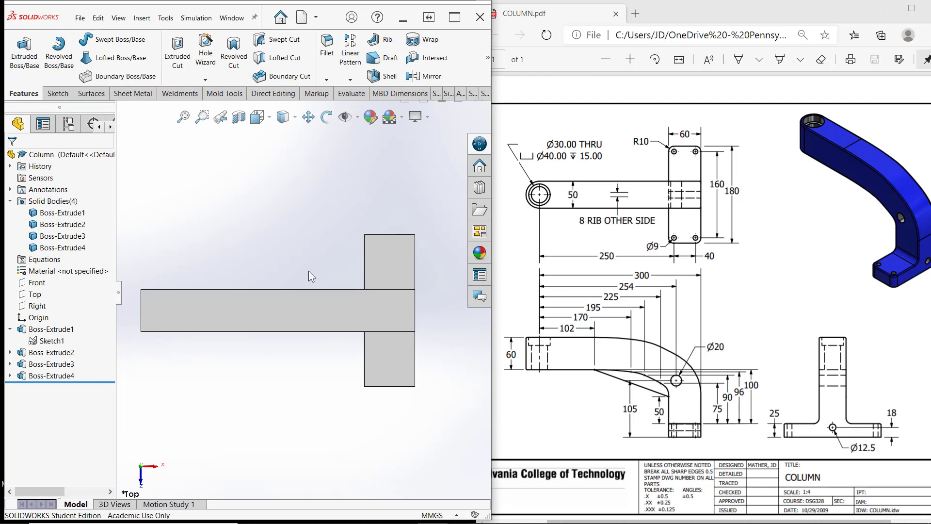
key("alt+Left")
key("alt+Left")
key("alt+Left")
key("alt+Left")
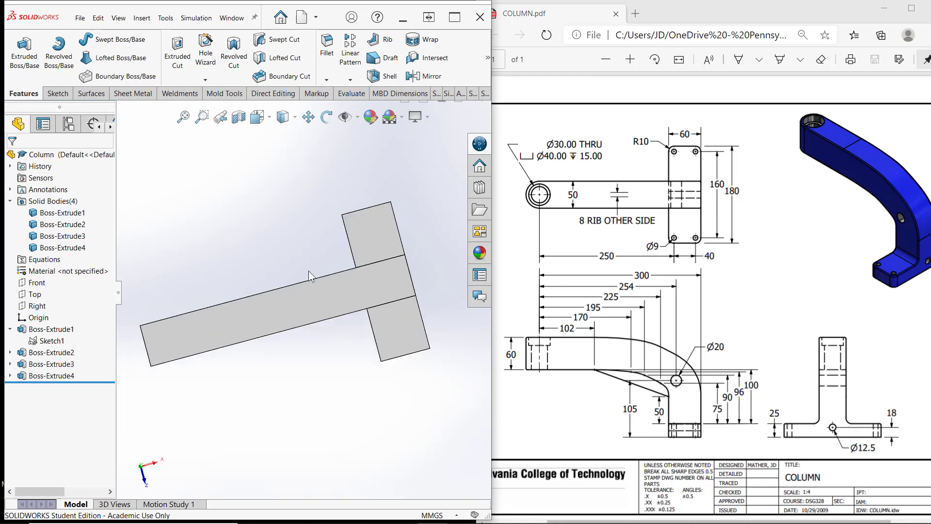
key("alt+Right")
key("alt+Right")
key("alt+Right")
key("alt+Right")
key("alt+Right")
key("alt+Right")
key("alt+Right")
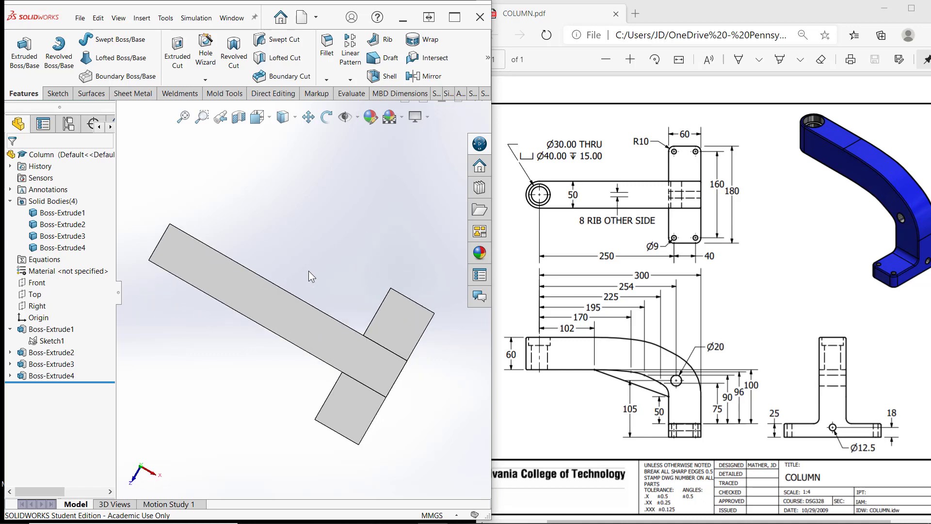
key("alt+Right")
key("alt+Right")
key("alt+Right")
key("alt+Right")
key("alt+Right")
key("alt+Right")
key("alt+Right")
key("alt+Right")
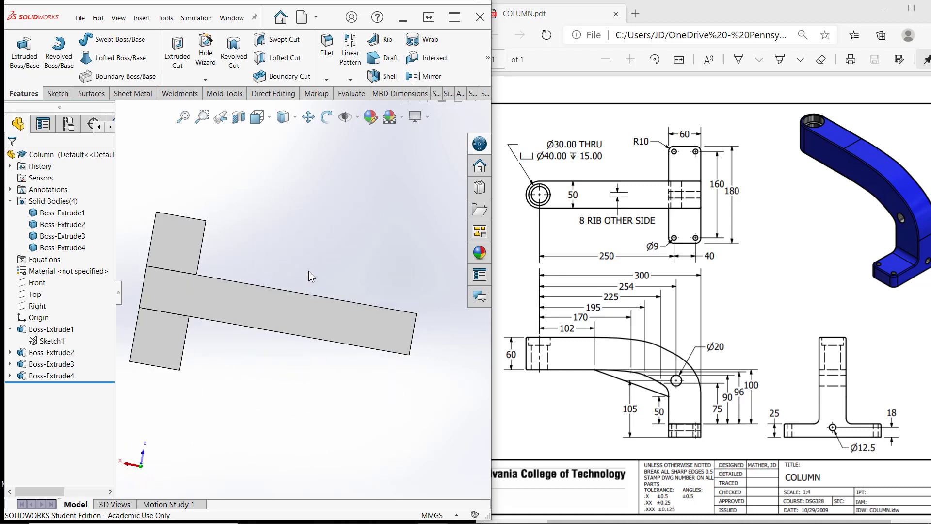
key("alt+Left")
key("alt+Left")
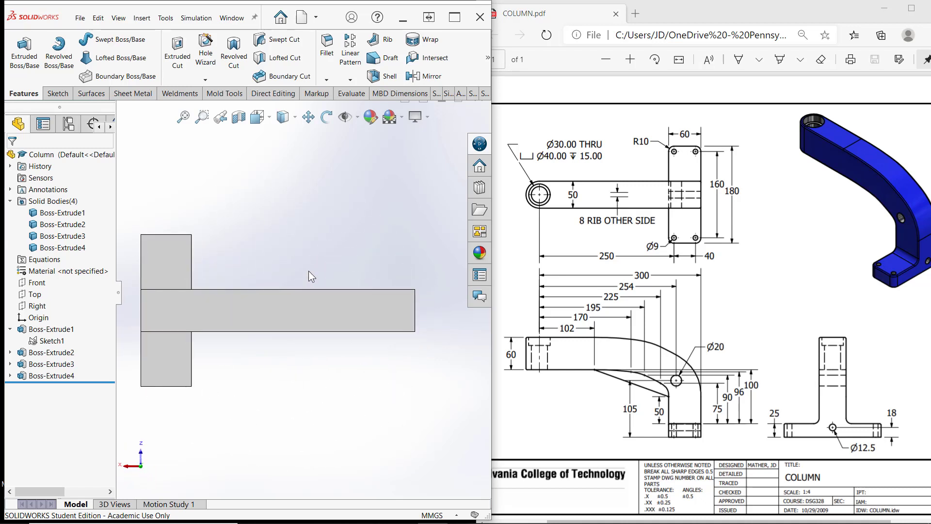
key("alt+Right")
Step: Start a Hole Wizard hole on the arm's top face as a legacy hole of type C-Bored Drilled
key("ctrl+5")
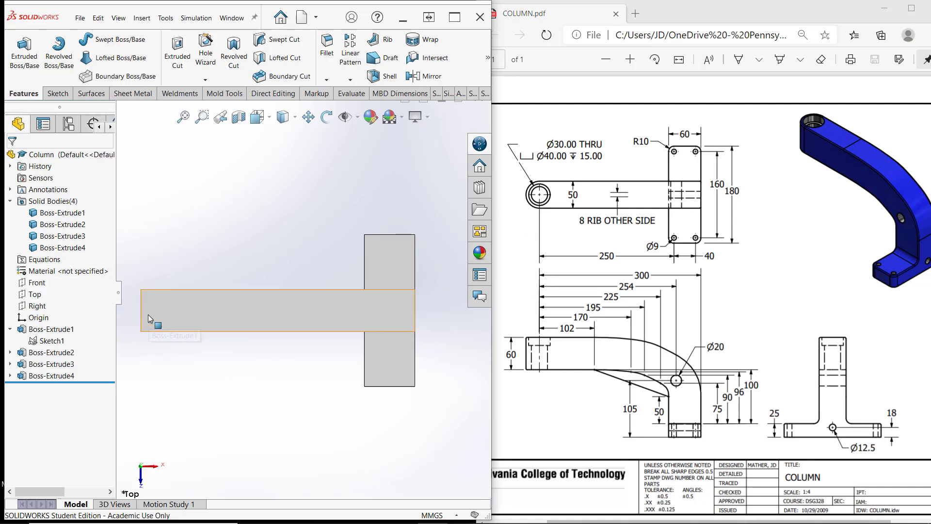
left_click(183, 308)
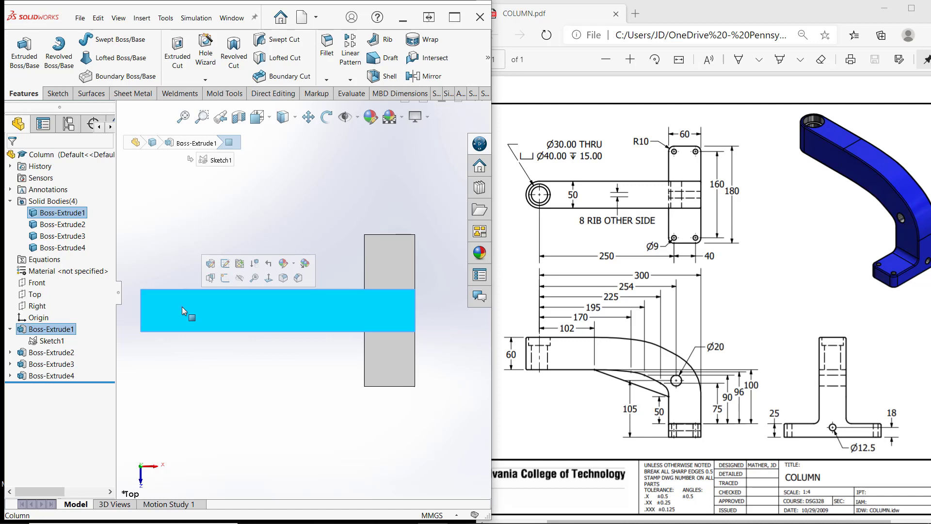
left_click(207, 45)
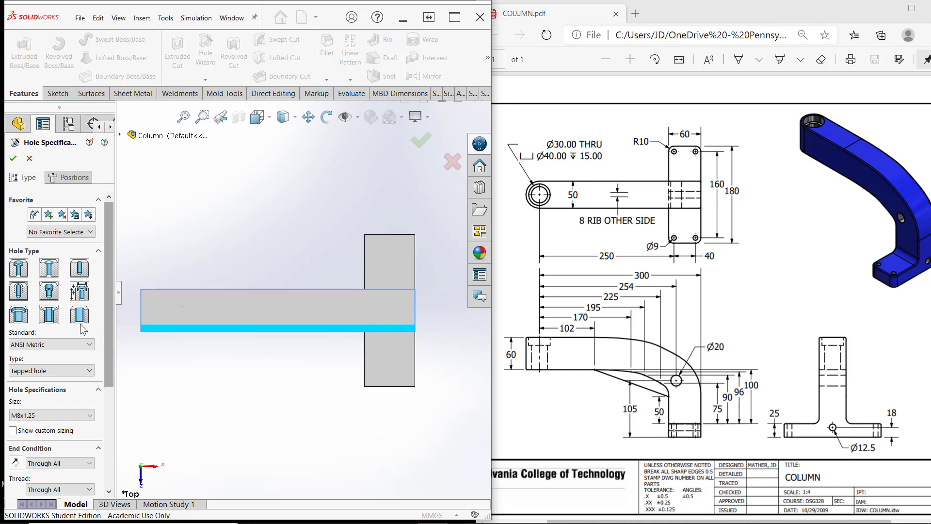
left_click(80, 291)
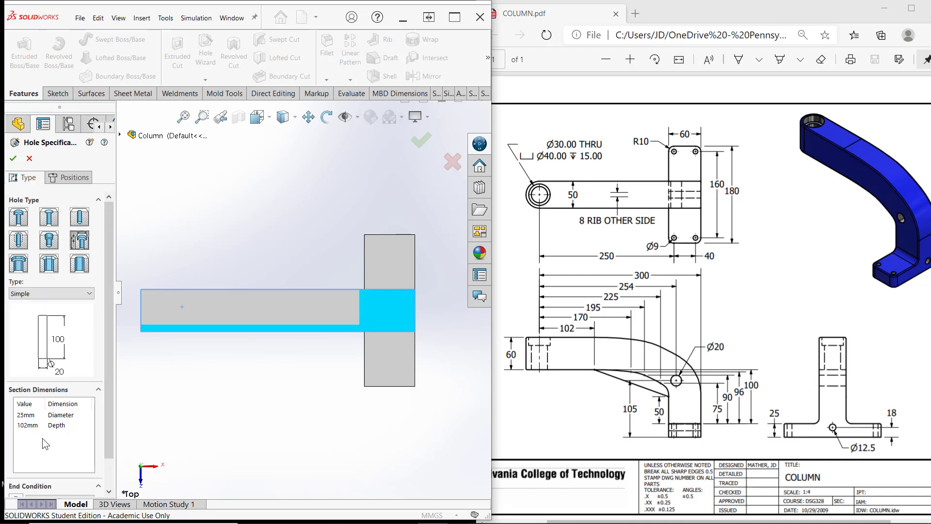
left_click(45, 293)
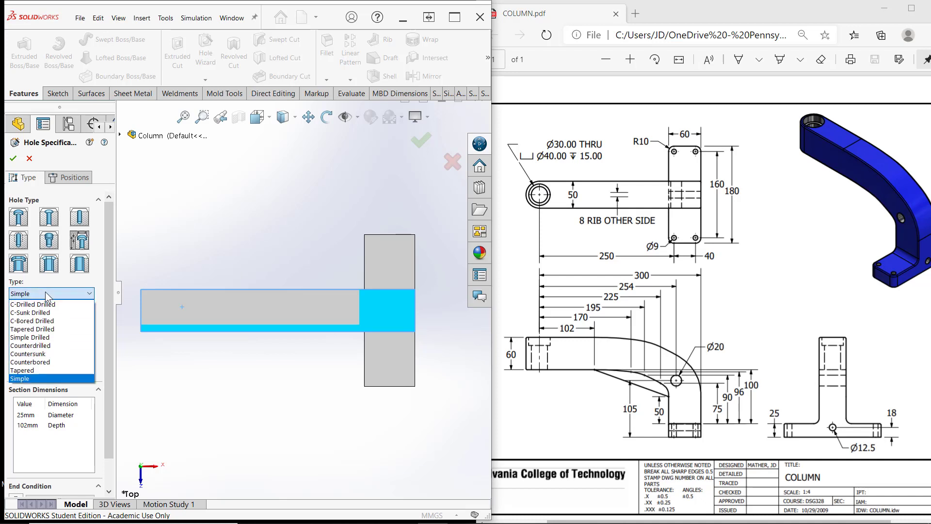
left_click(46, 322)
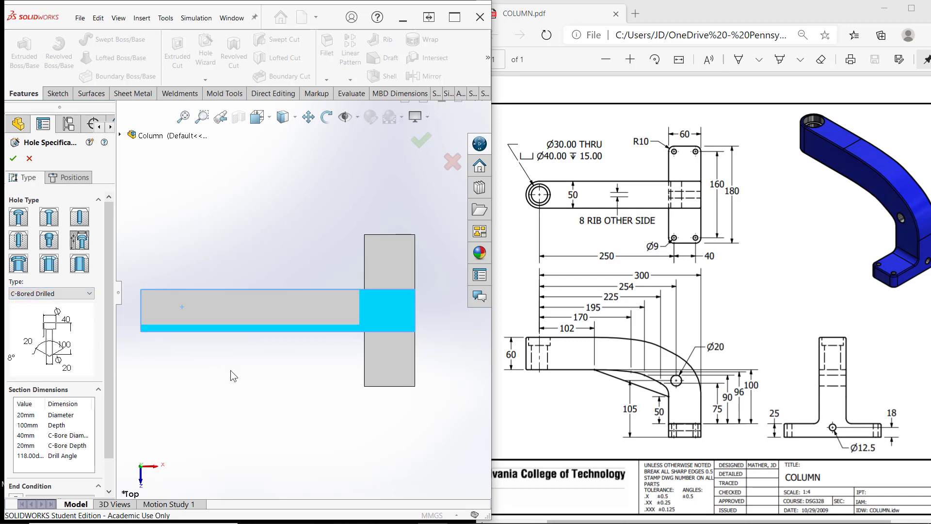
Step: Position the counterbored hole's centre at the origin near the arm's free end
scroll(220, 337, "down", 3)
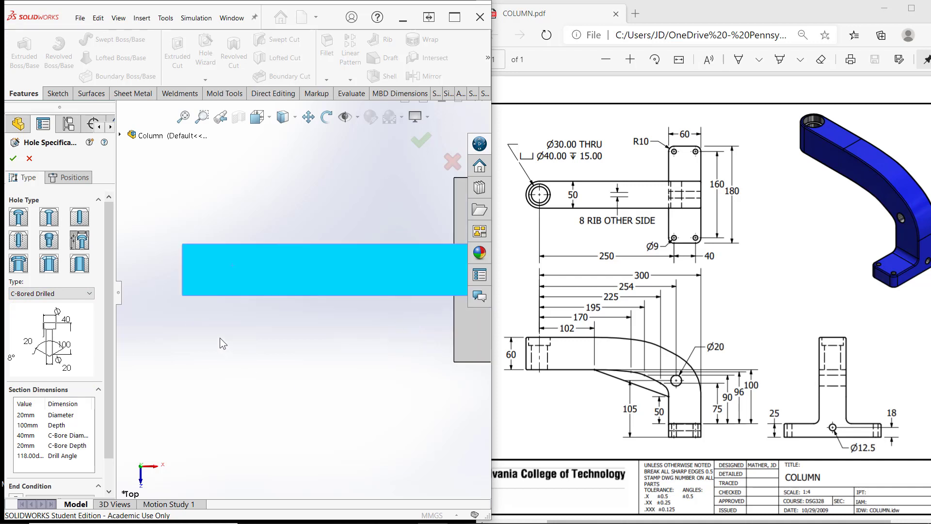
left_click(74, 180)
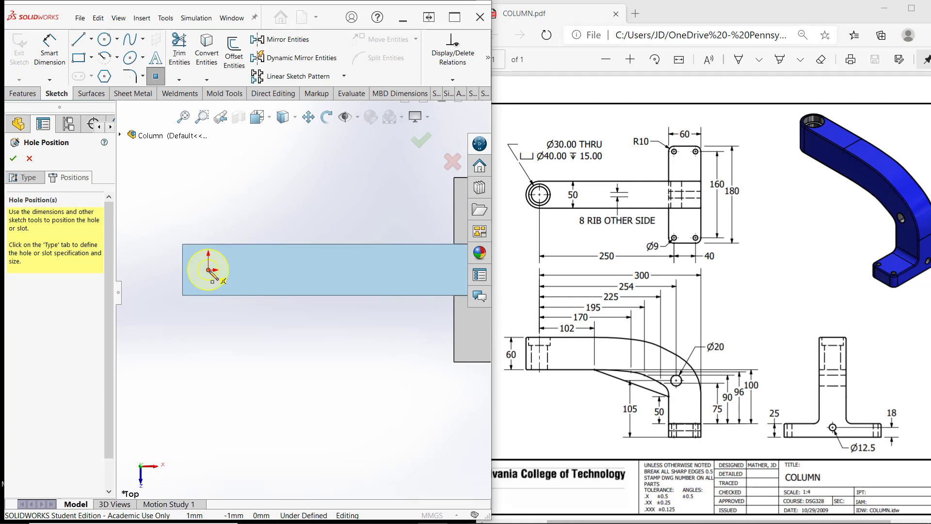
left_click(29, 178)
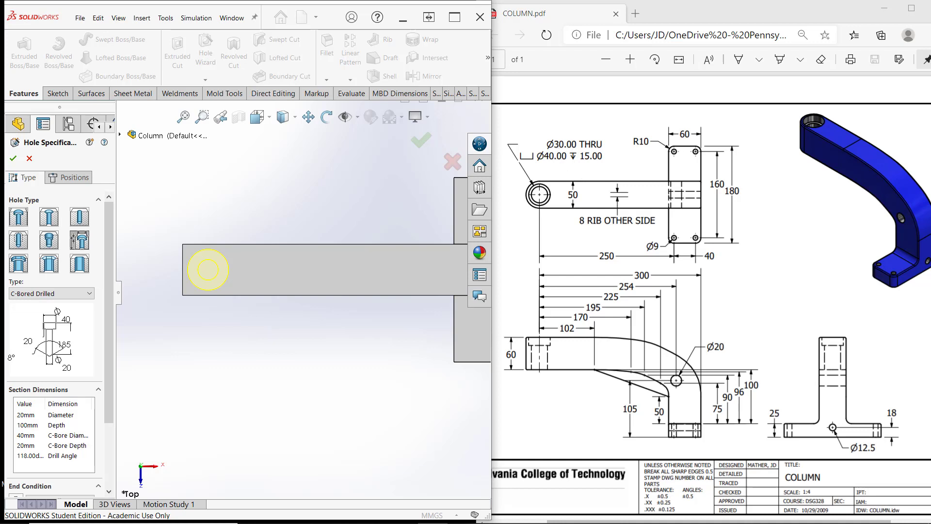
Step: Set the counterbored hole's diameter to 30 mm and its counterbore depth to 15 mm, and create the hole
double_click(26, 416)
type("30")
key("Tab")
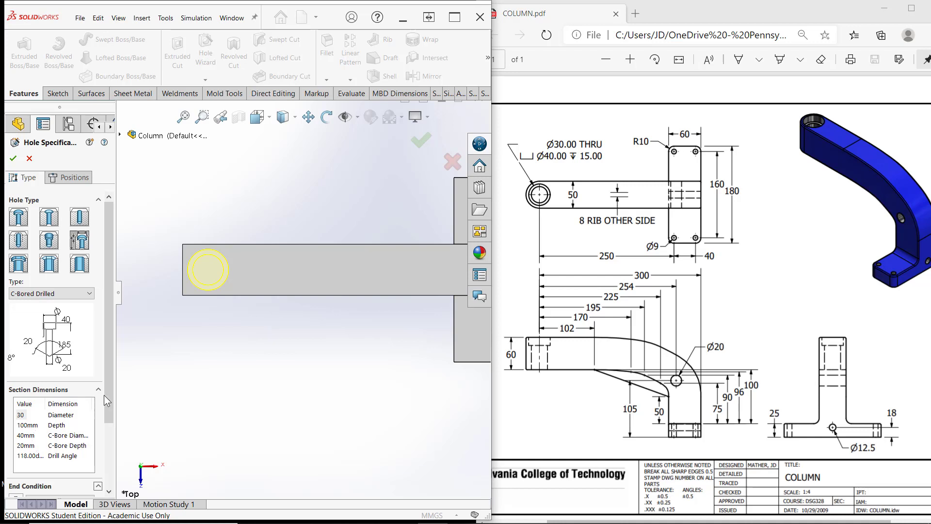
left_click_drag(109, 403, 109, 465)
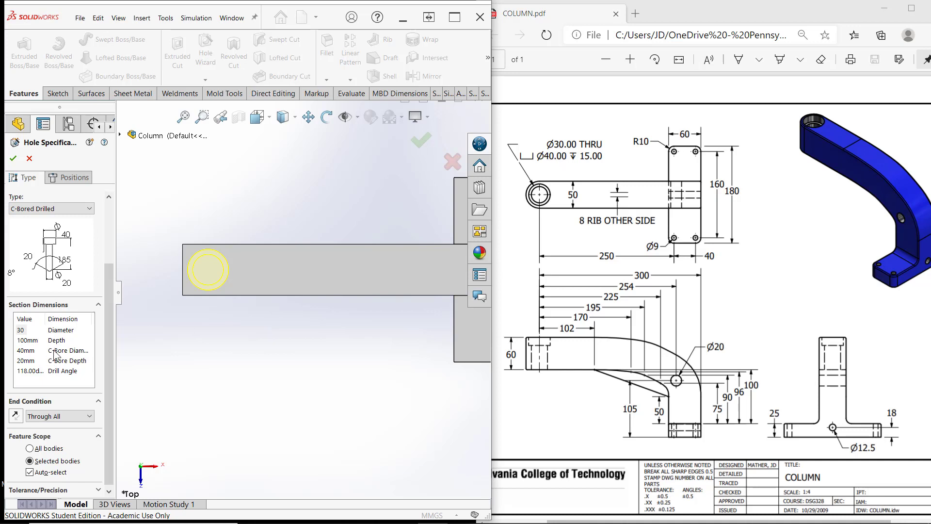
left_click(20, 350)
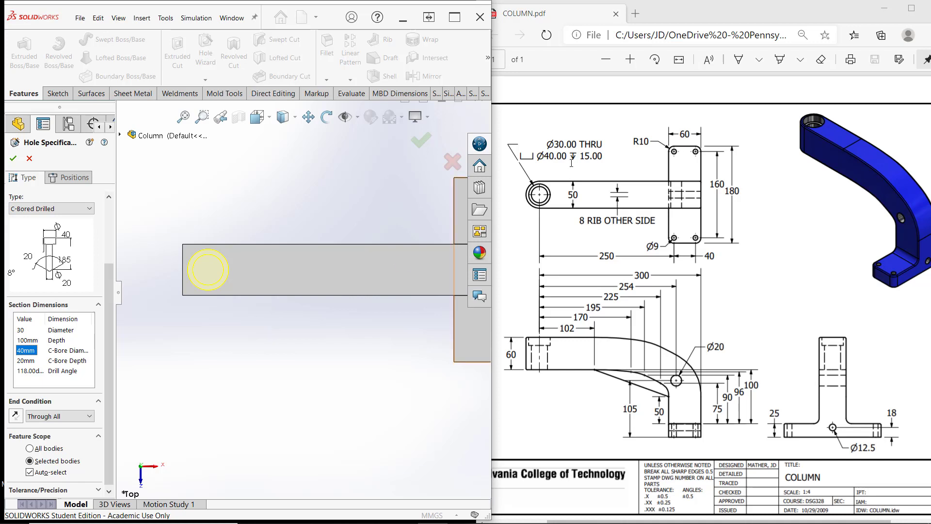
left_click(25, 361)
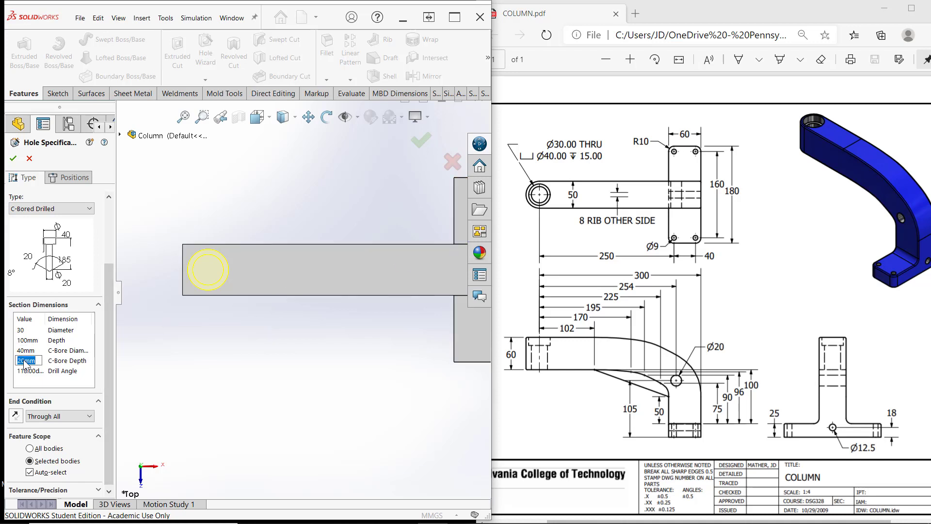
type("15")
key("Tab")
left_click(13, 158)
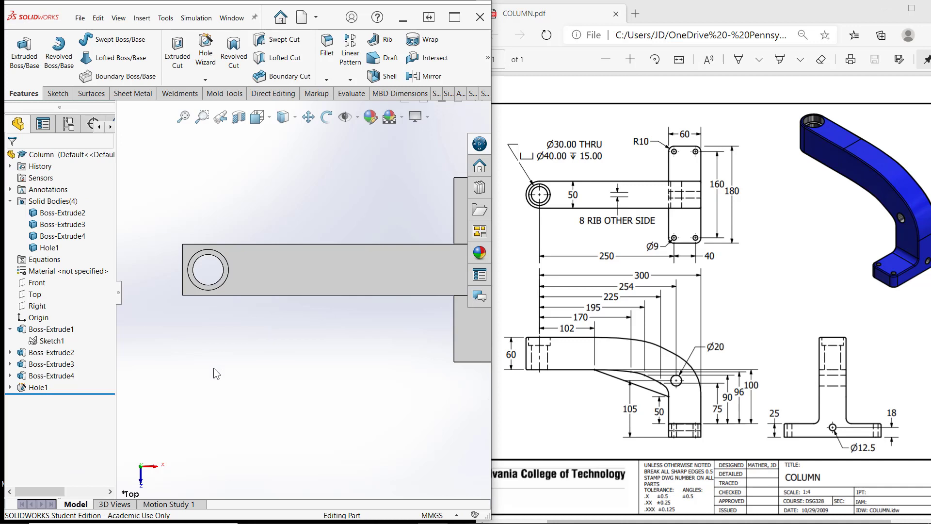
Step: Start a sketch on the upright's front face and draw a circle about 18 mm in diameter near its upper end
middle_click_drag(214, 367, 218, 422)
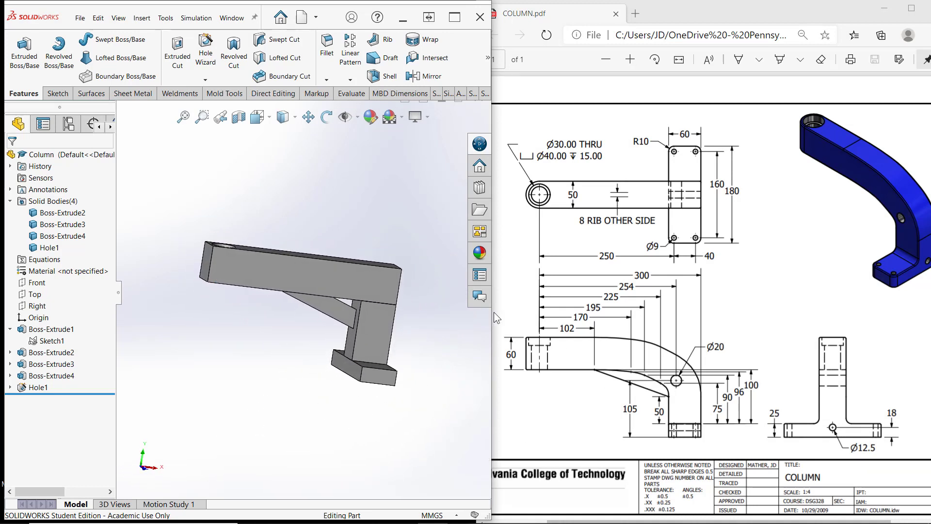
key("space")
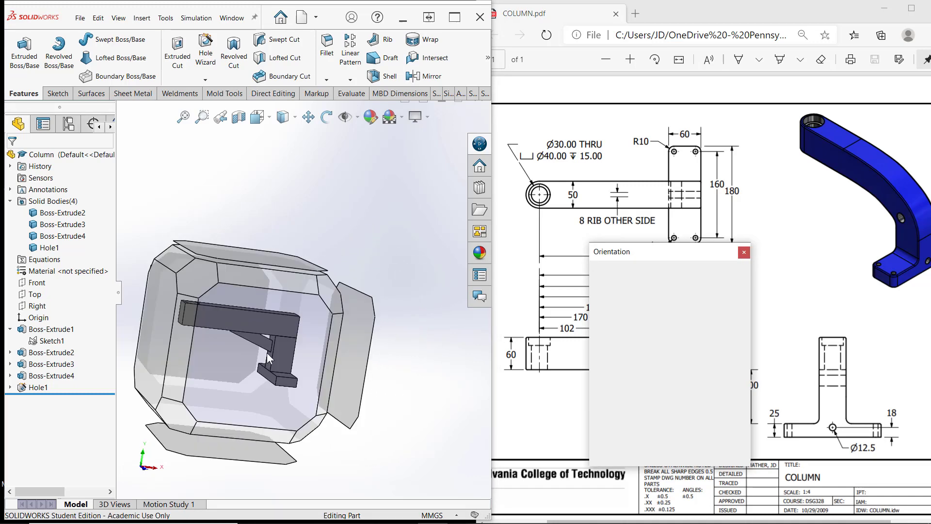
left_click(267, 353)
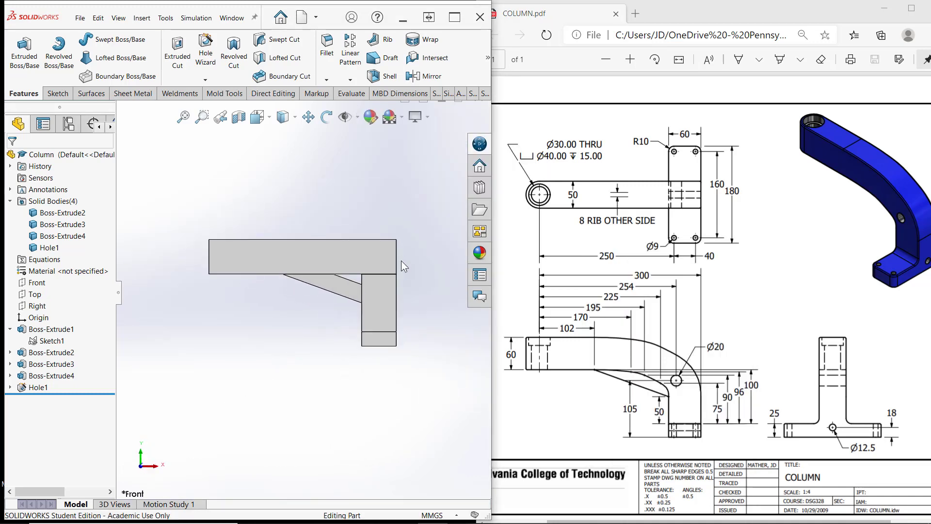
scroll(402, 261, "up", 5)
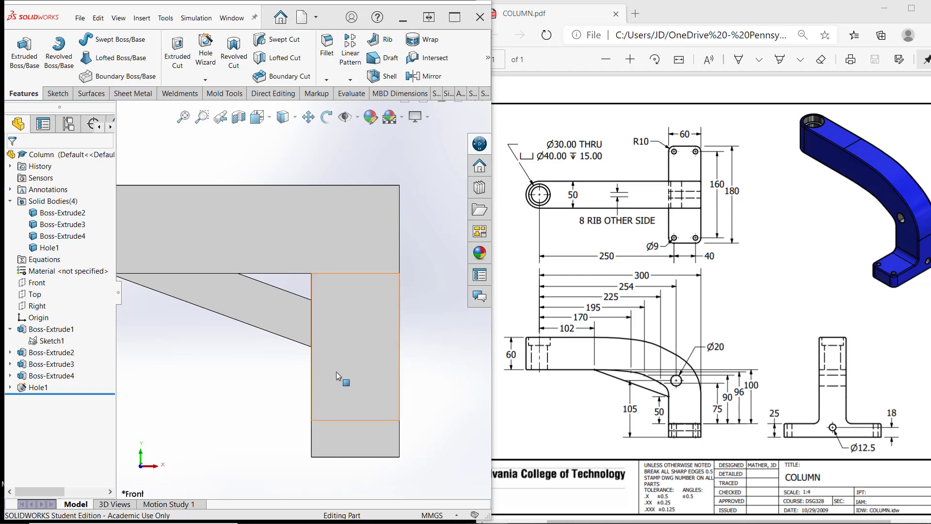
right_click(352, 313)
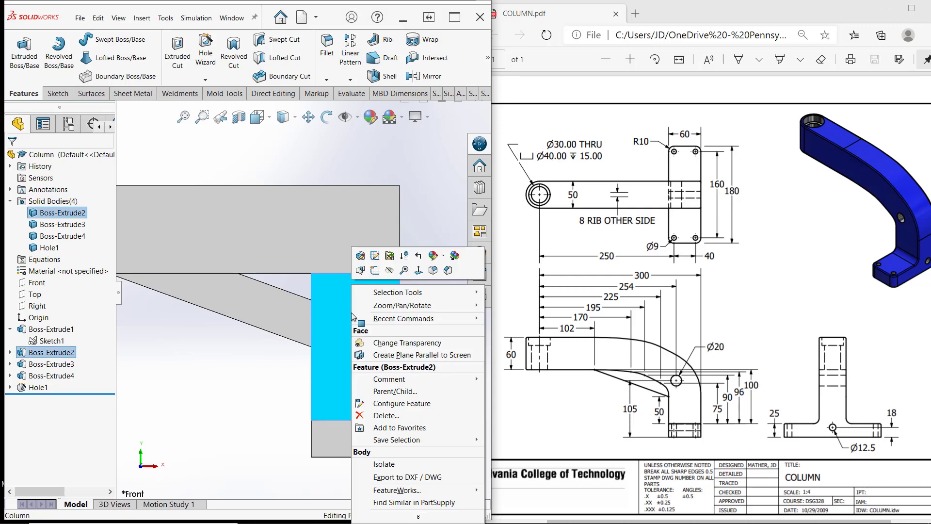
left_click(380, 275)
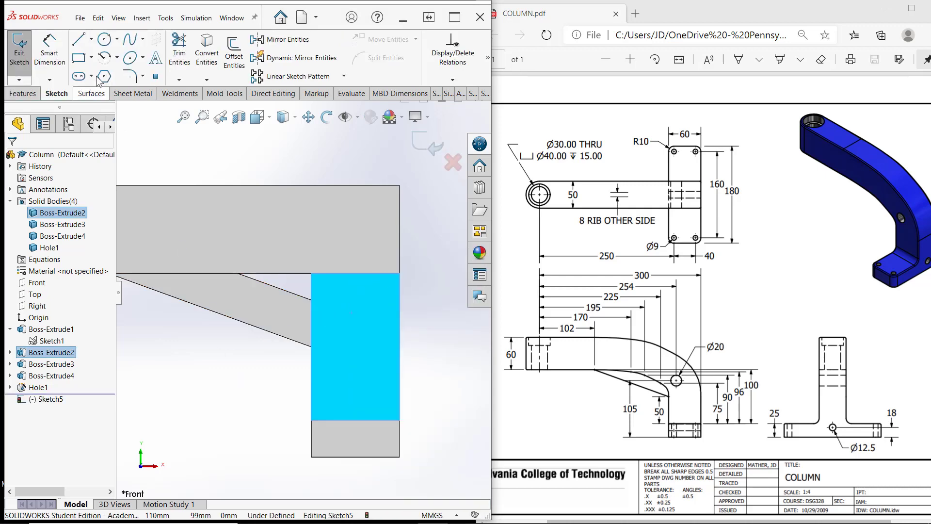
left_click(106, 42)
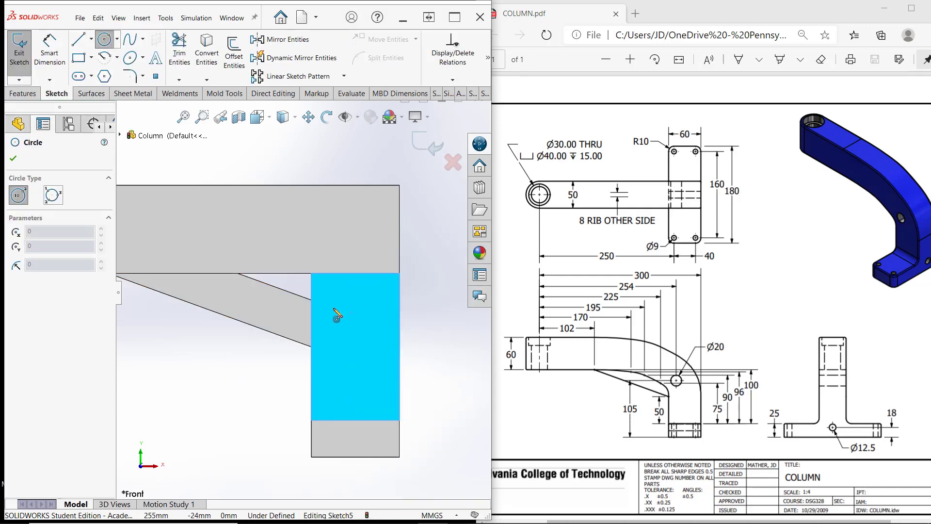
left_click(336, 300)
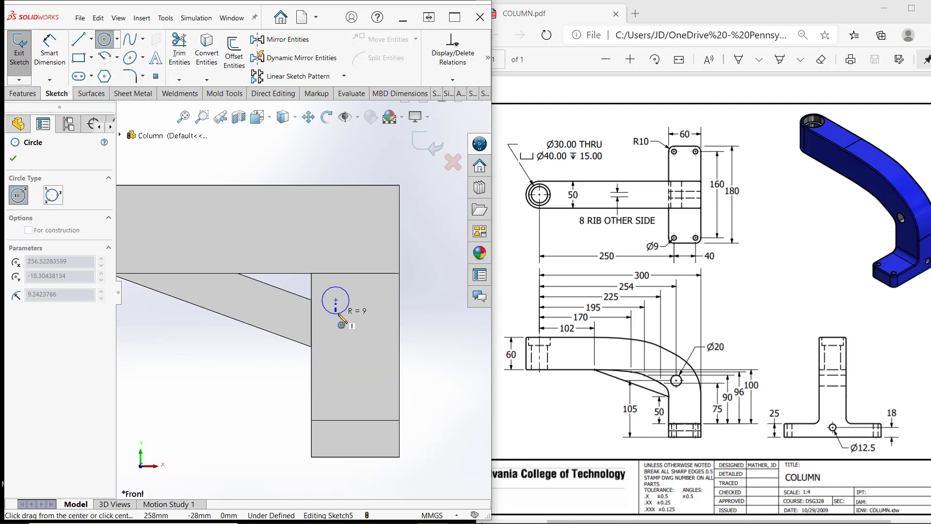
left_click(345, 310)
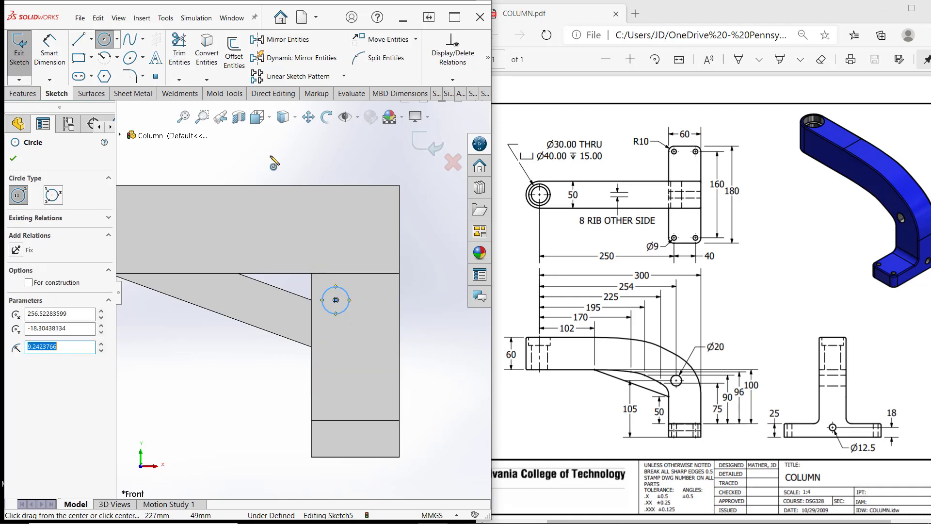
Step: Dimension the circle on the upright and set its diameter to 20 mm
left_click(56, 49)
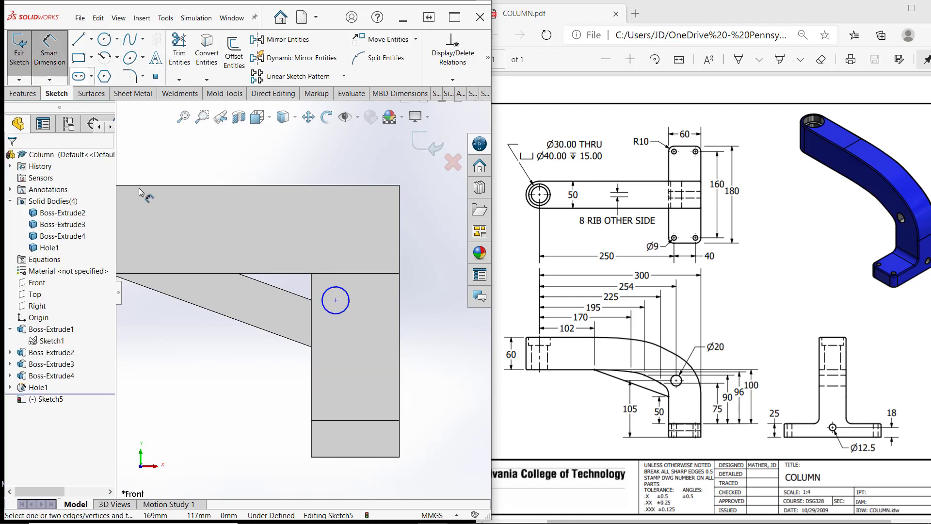
left_click(353, 303)
left_click(421, 273)
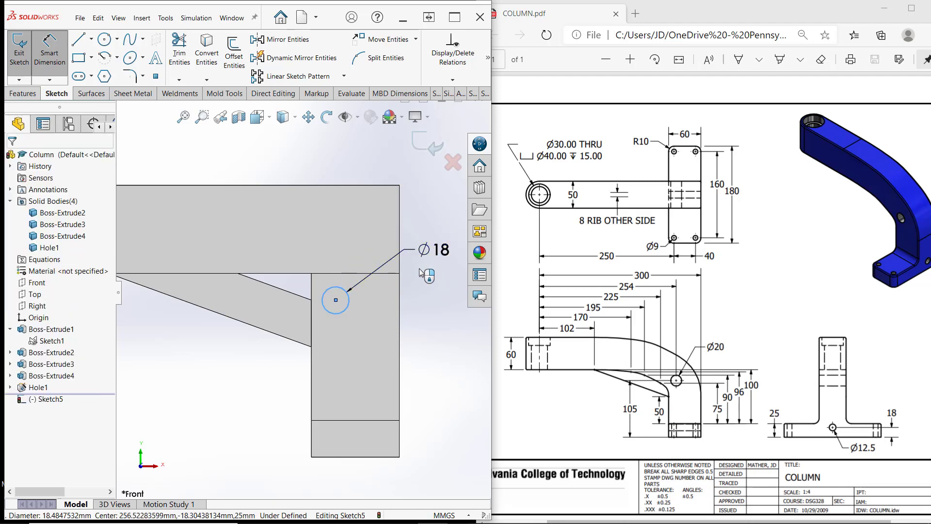
type("20")
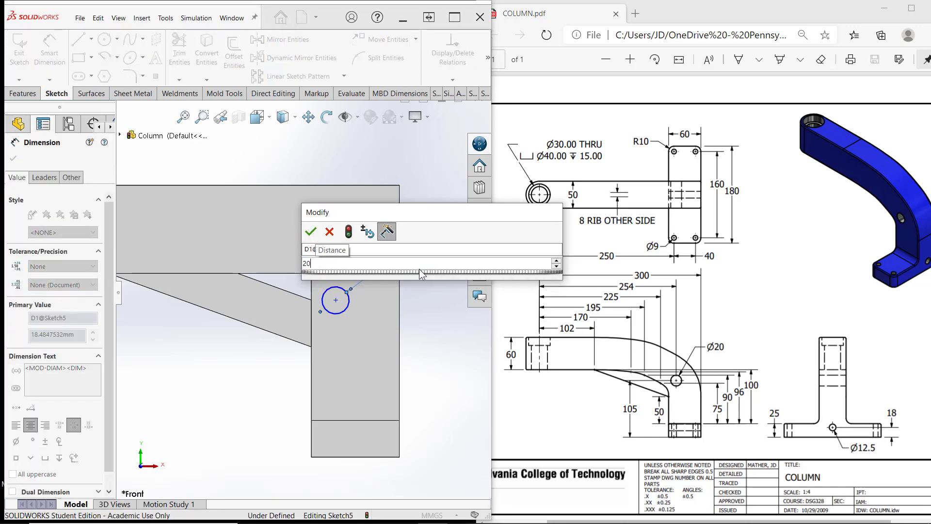
key("Return")
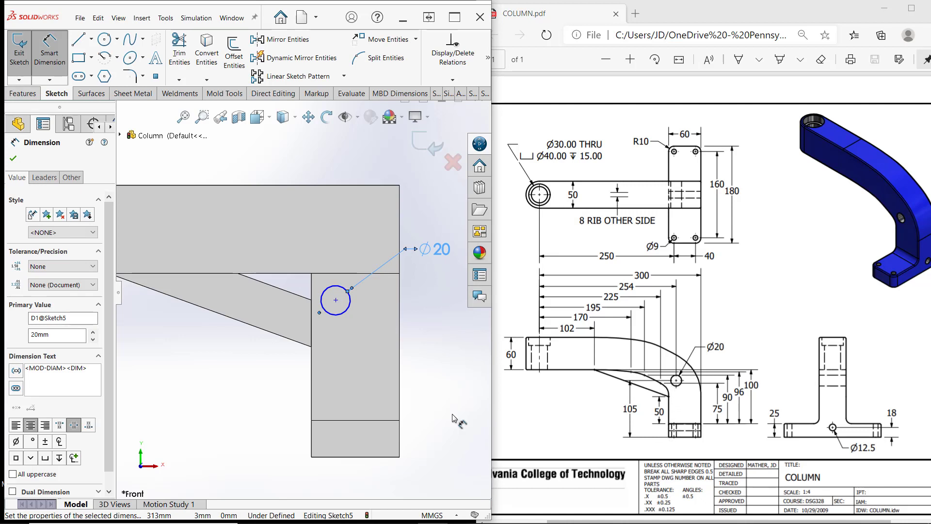
Step: Set the vertical distance from the base's bottom edge to the circle's centre to 105 mm
left_click(333, 456)
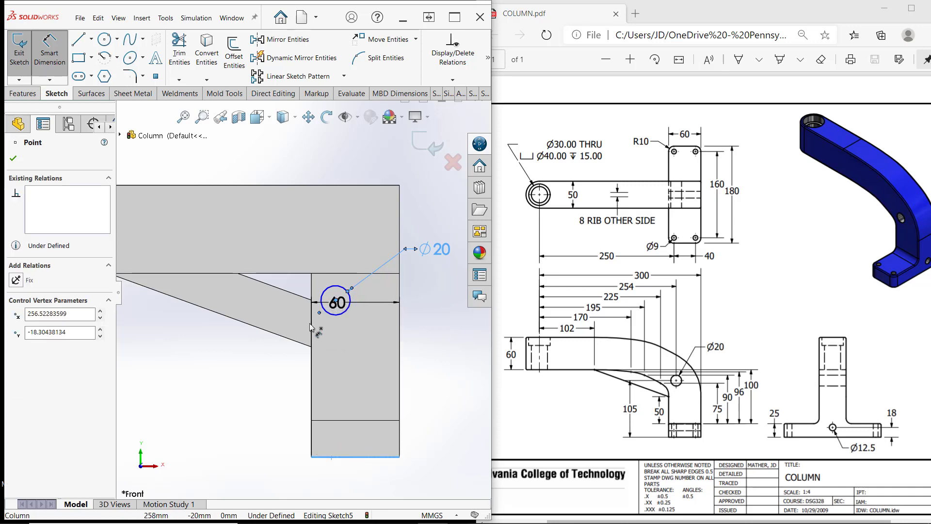
left_click(248, 376)
type("1")
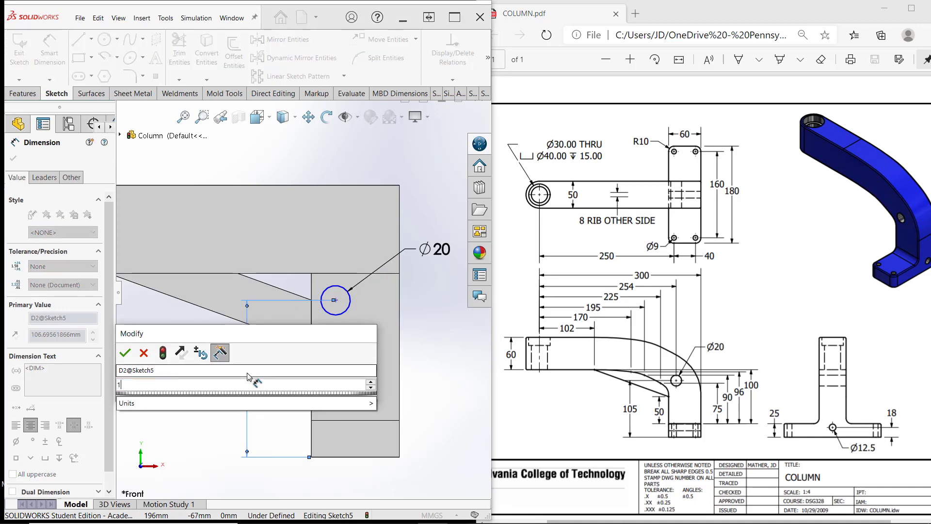
type("05")
key("Return")
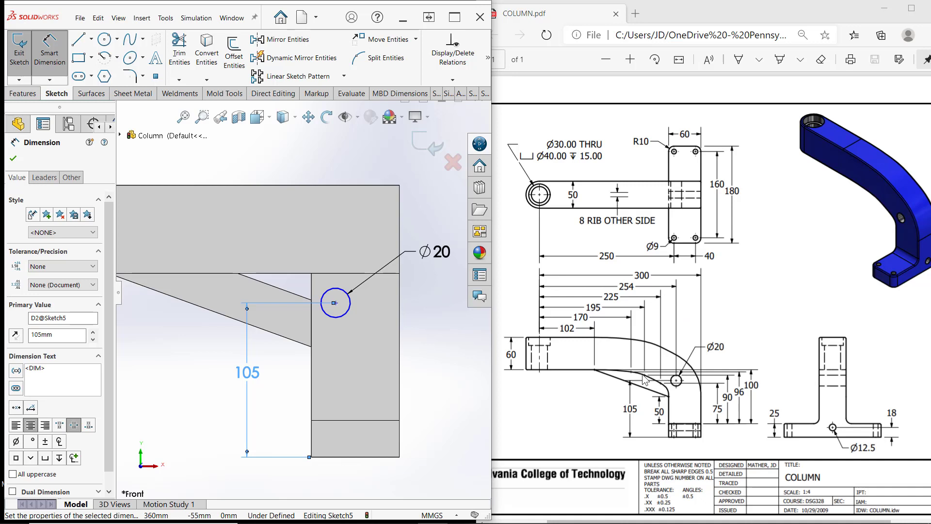
Step: Set the horizontal distance from the origin to the circle's centre to 254 mm
scroll(374, 392, "up", 5)
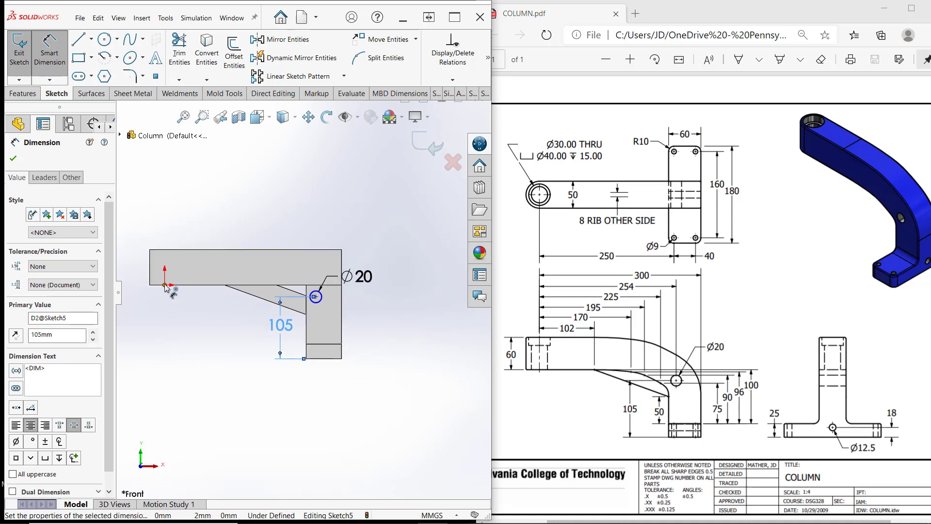
left_click(165, 285)
left_click(315, 296)
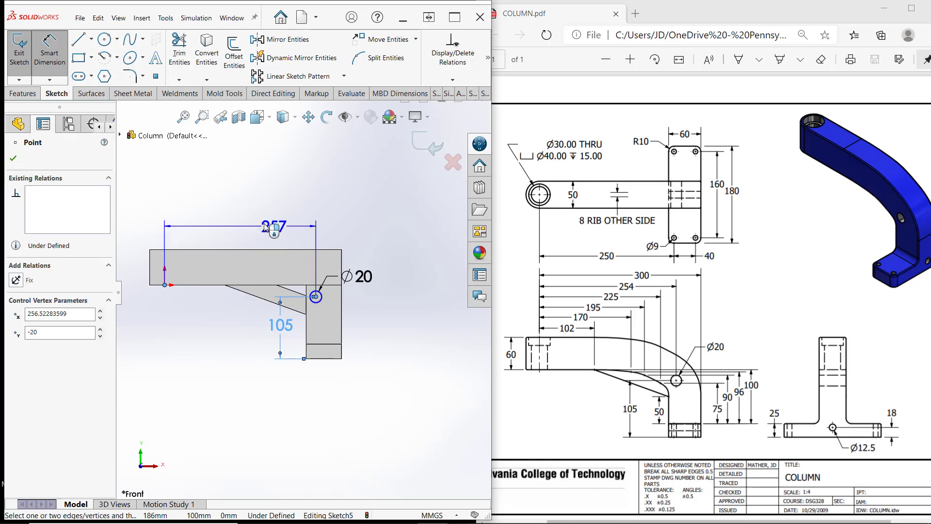
left_click(252, 220)
type("2")
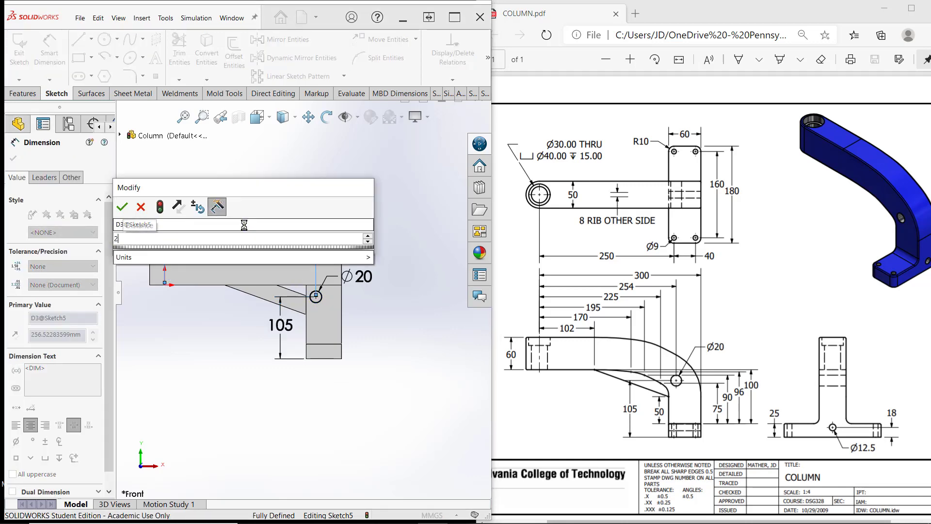
type("54")
key("Return")
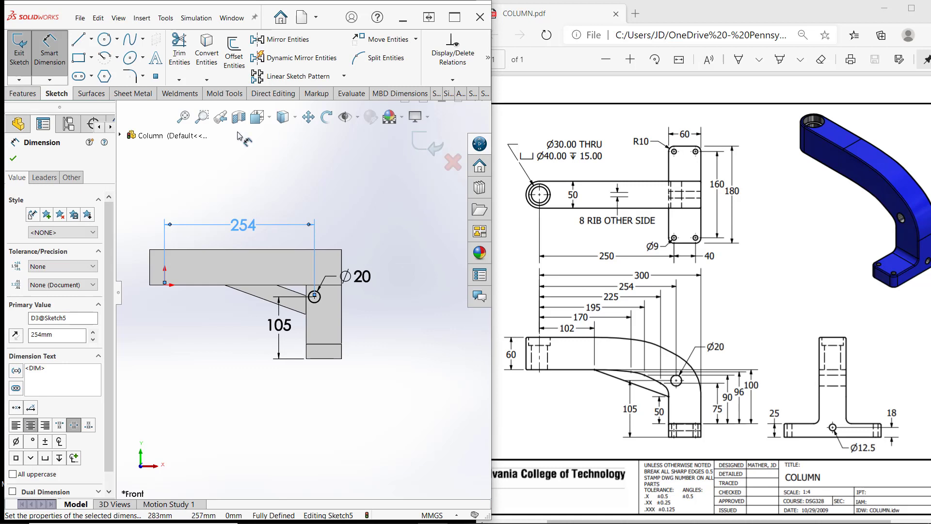
Step: Cut the 20 mm circle through the upright with Extruded Cut, using Through All in both directions
middle_click_drag(238, 133, 182, 167)
left_click(32, 94)
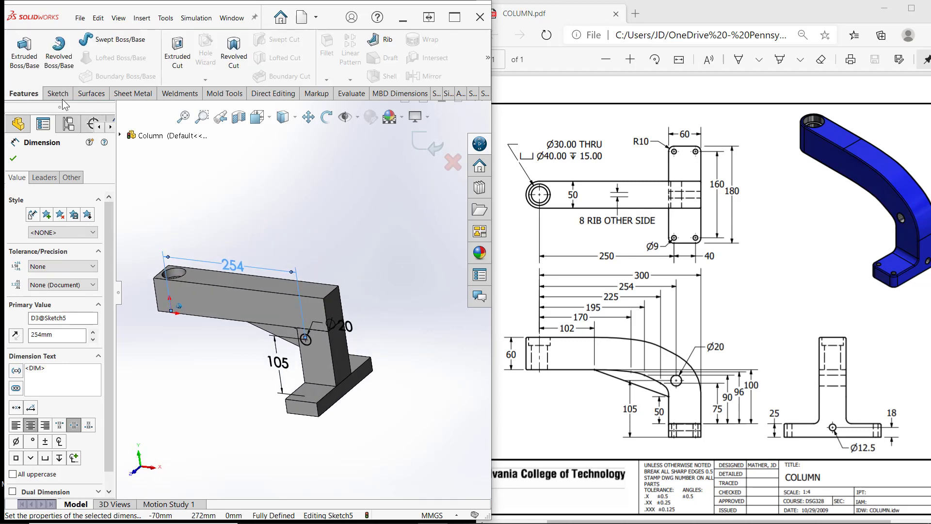
left_click(177, 59)
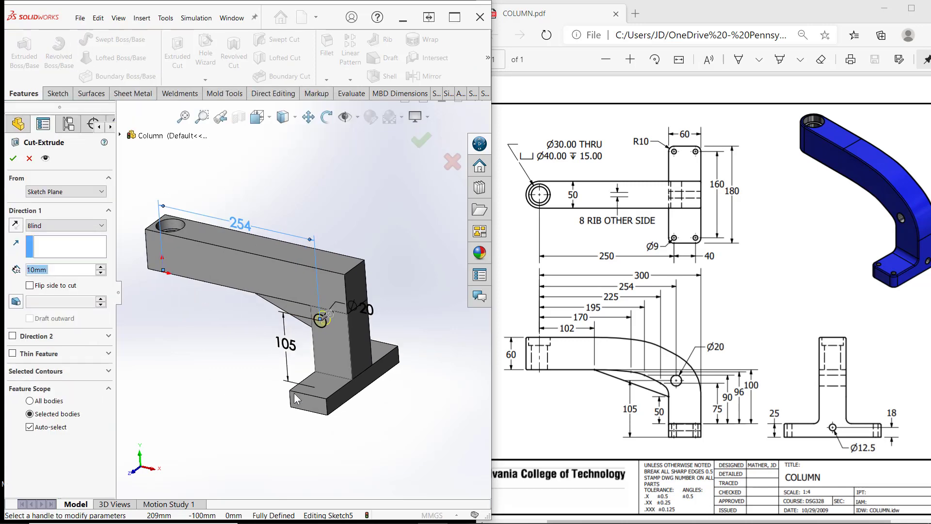
left_click(48, 225)
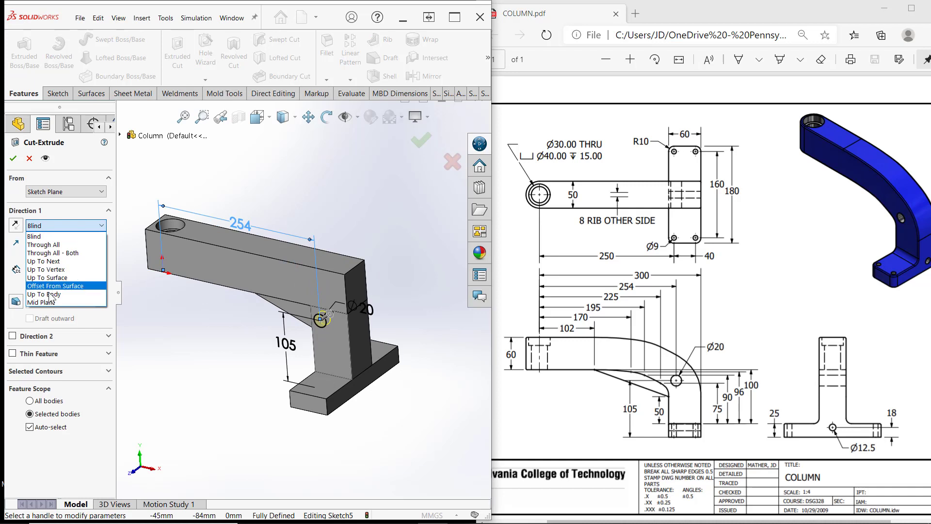
left_click(63, 253)
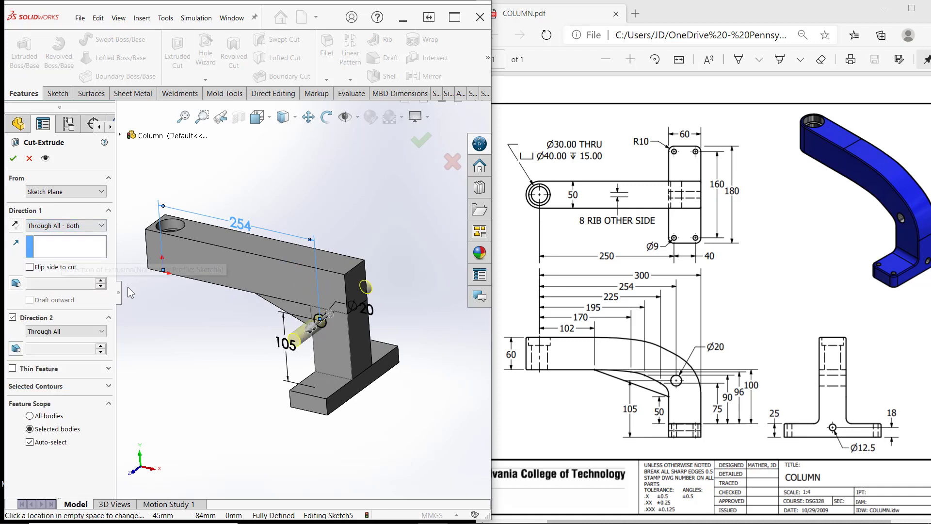
middle_click_drag(290, 347, 277, 343)
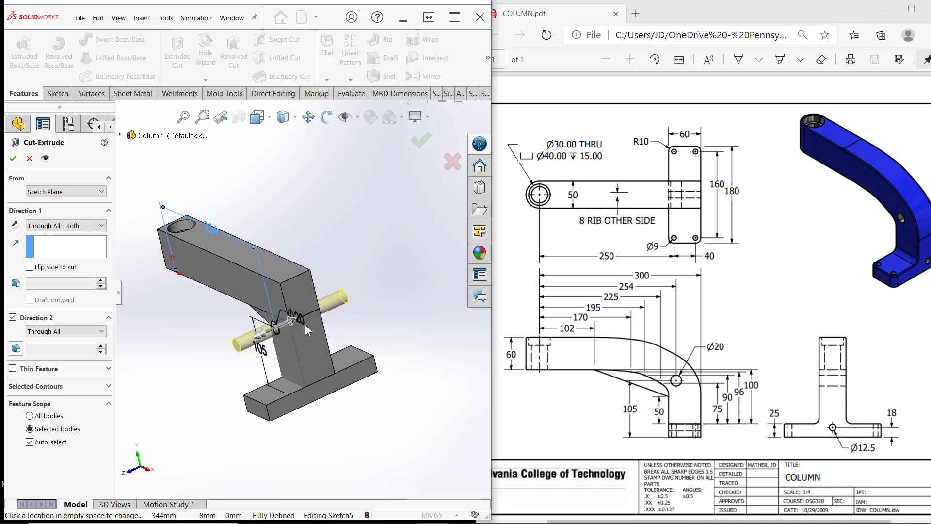
left_click(49, 226)
left_click(48, 244)
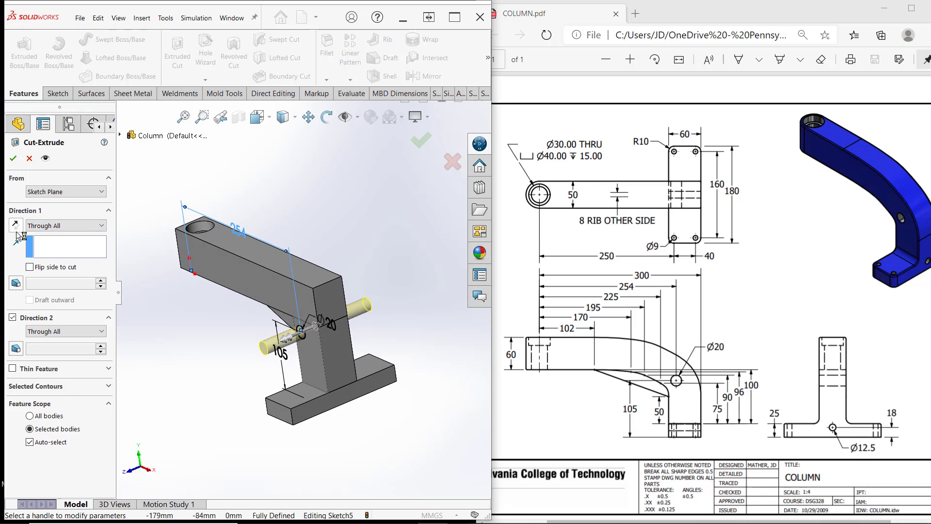
left_click(13, 158)
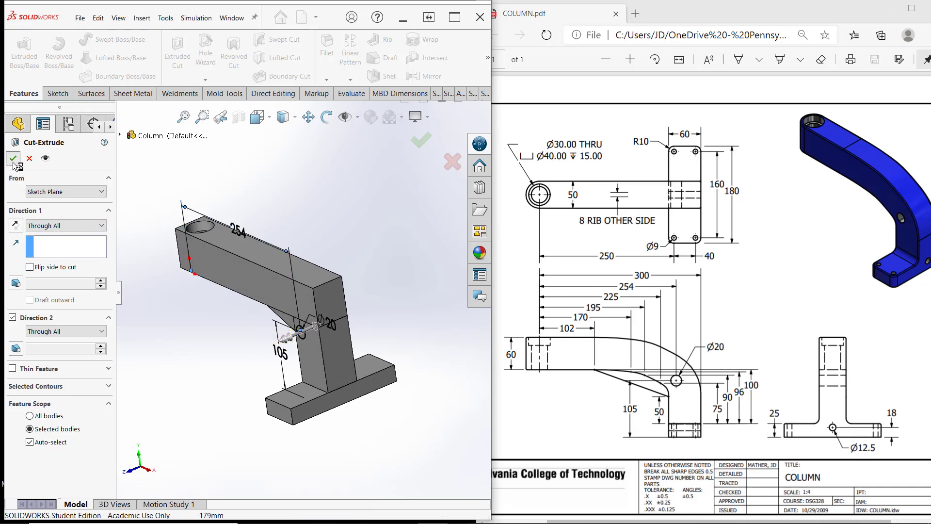
left_click(147, 324)
Step: Save the Column part with the window enlarged, and restore the side-by-side layout with the PDF drawing
middle_click_drag(147, 324, 230, 319)
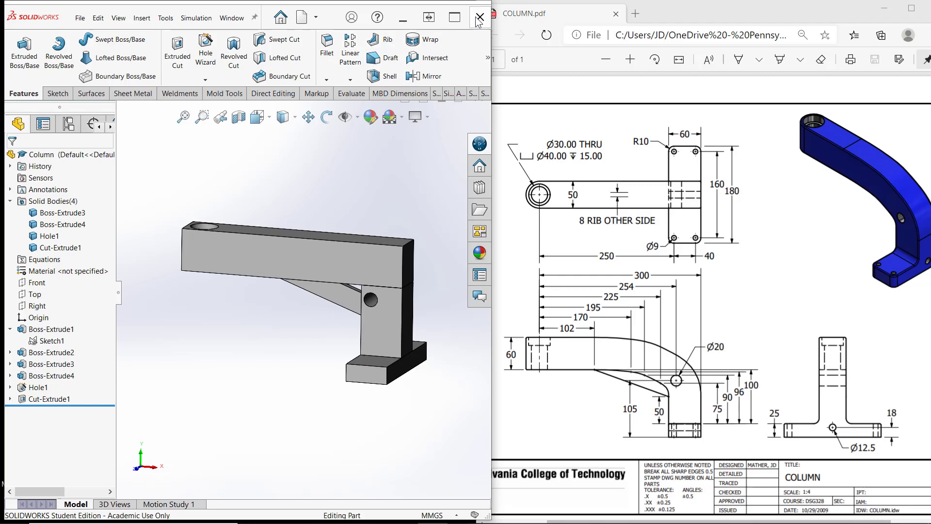
left_click(456, 18)
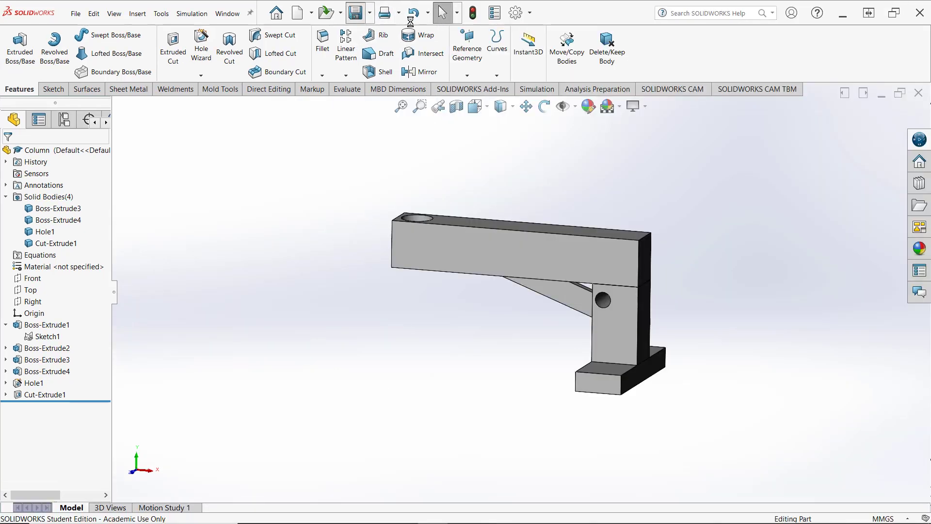
left_click(895, 19)
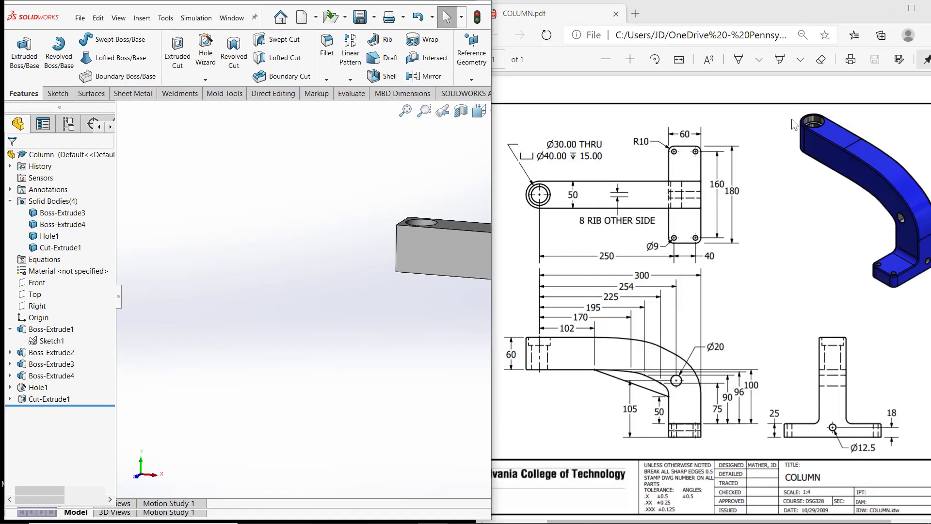
Step: Start a sketch on the base's long outer end face, viewed from the Right orientation
middle_click_drag(370, 419, 472, 443)
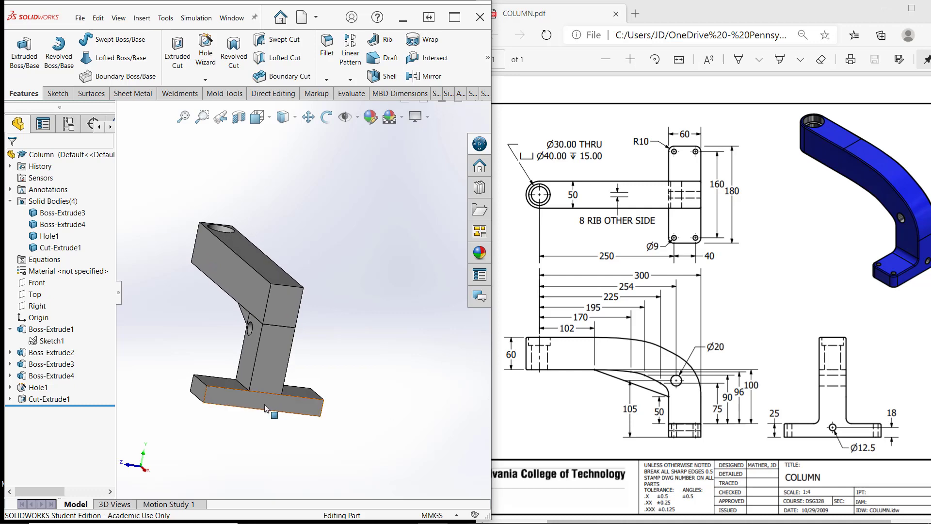
key("space")
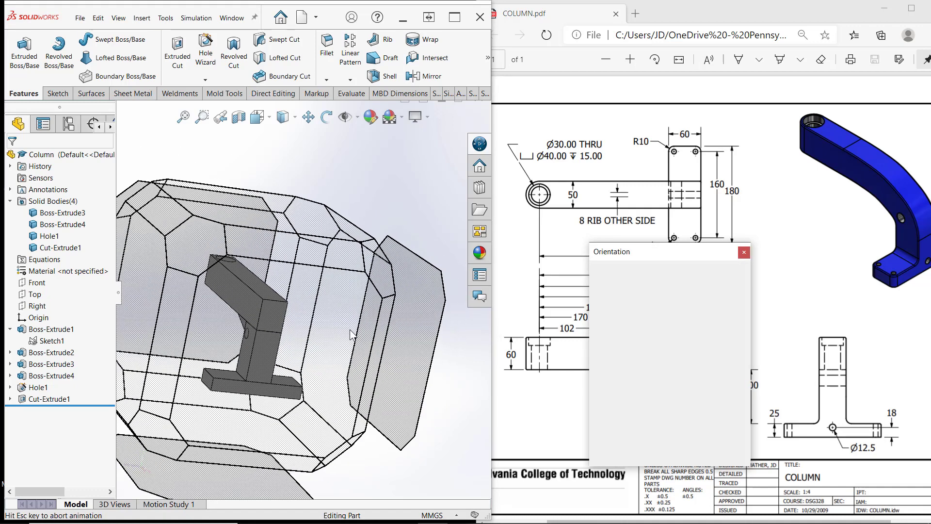
left_click(252, 421)
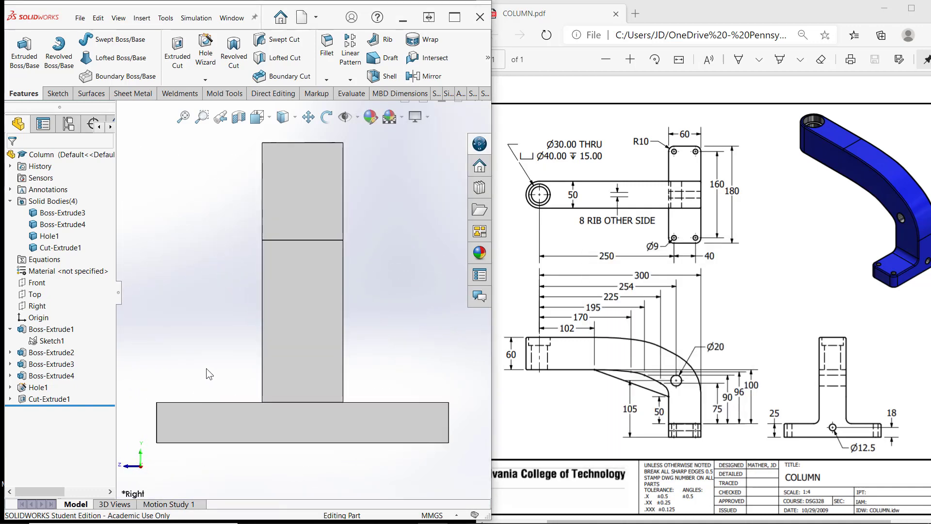
scroll(259, 415, "down", 2)
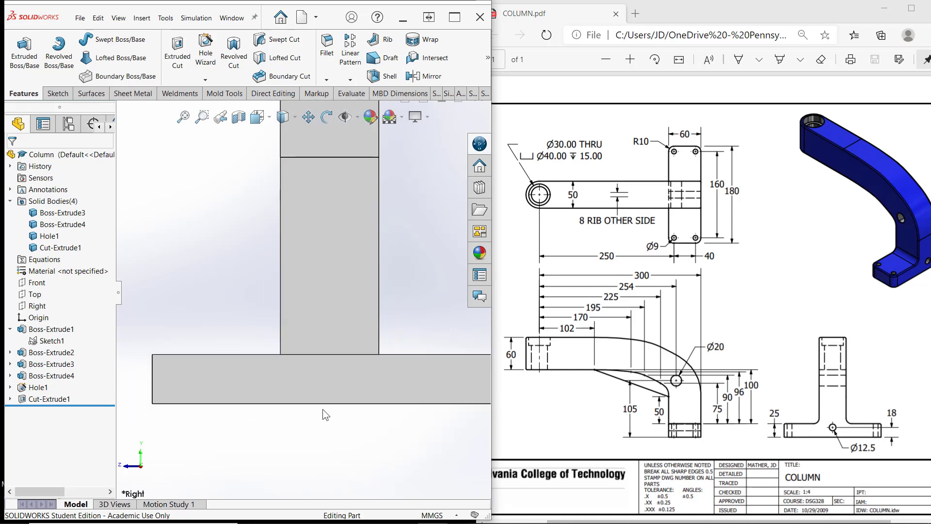
right_click(333, 386)
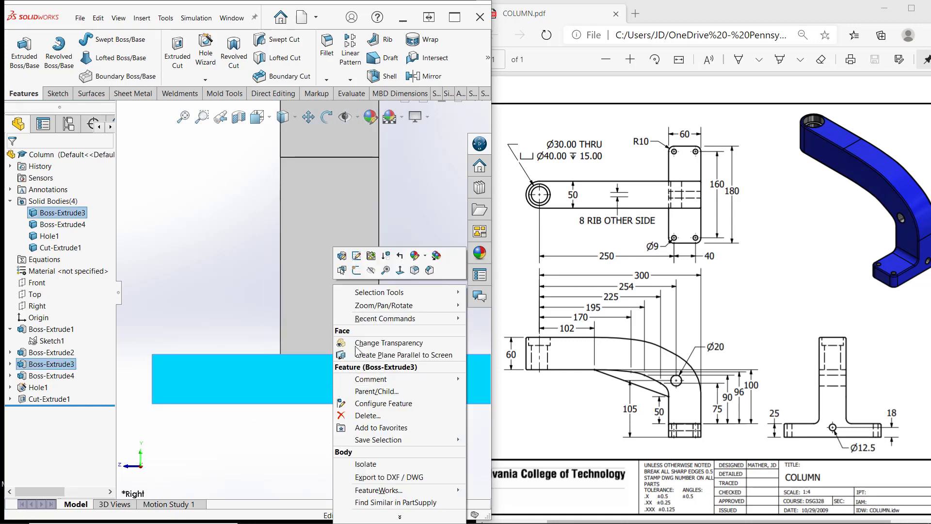
left_click(356, 270)
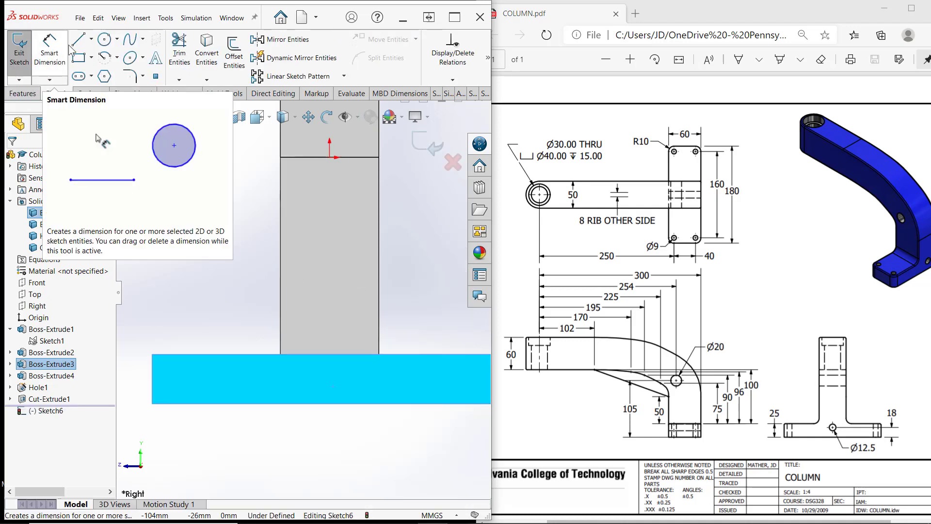
Step: Sketch a vertical centerline about 16 mm long, aligned with the origin and ending on the base's bottom edge
left_click(91, 39)
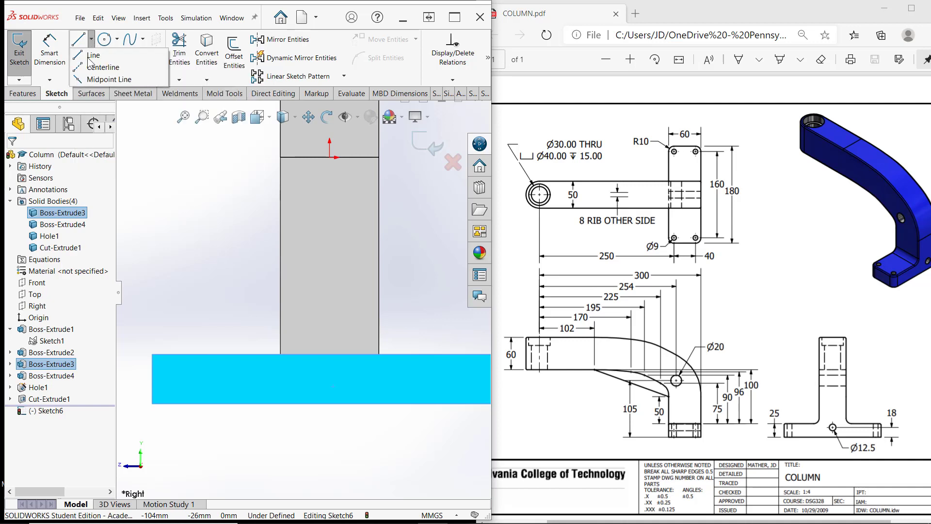
left_click(92, 59)
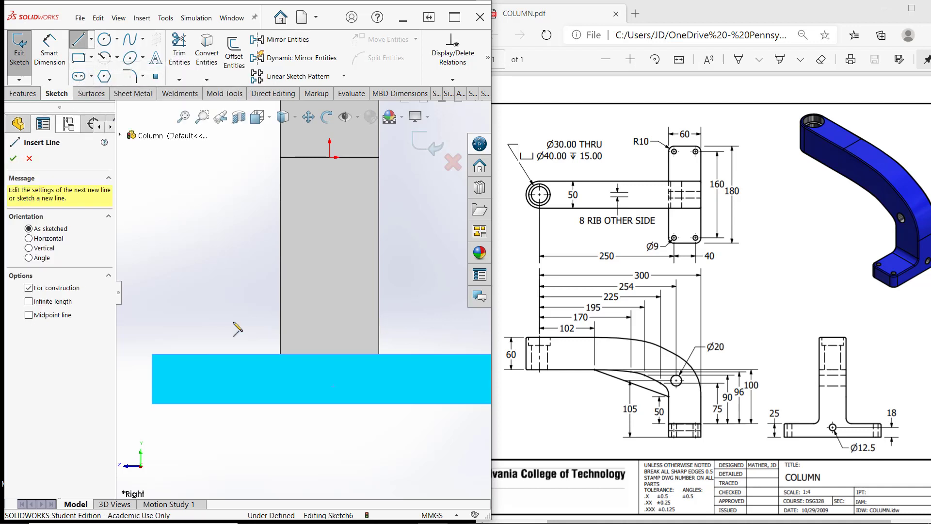
left_click(330, 403)
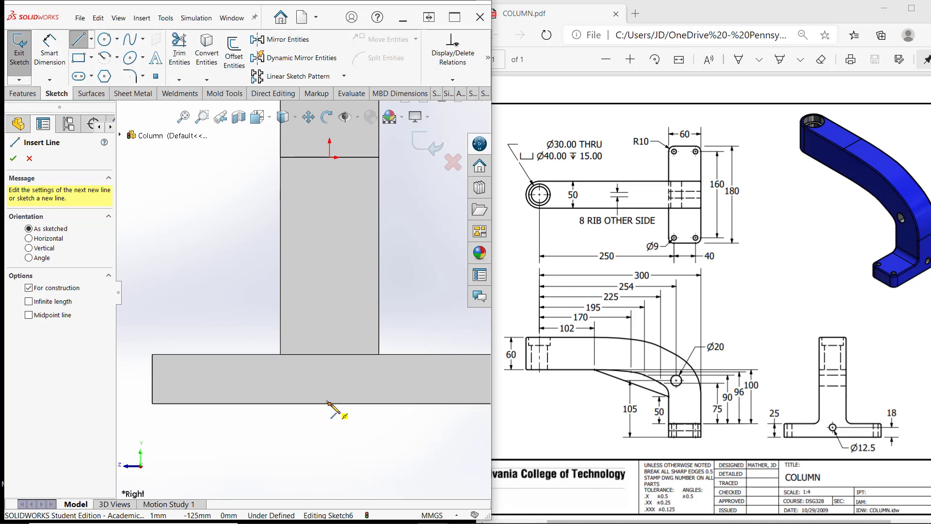
left_click(330, 372)
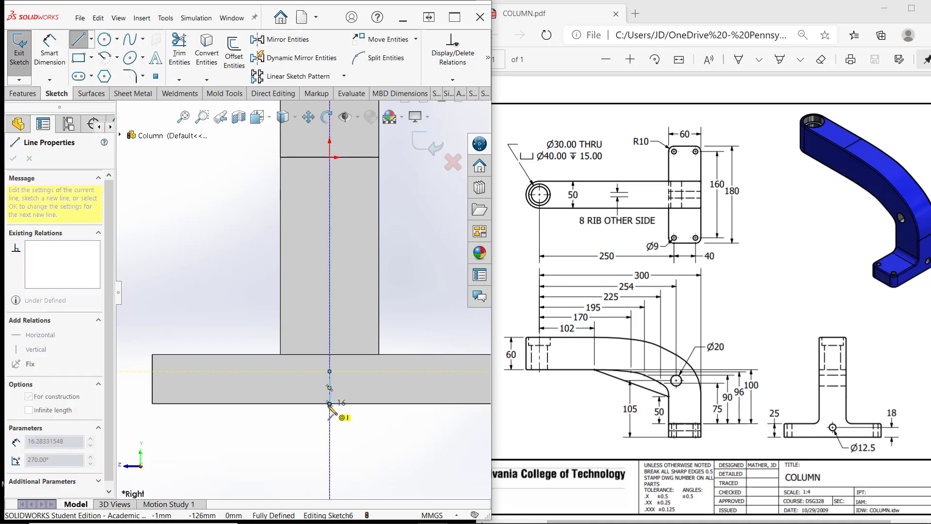
left_click(329, 403)
key("Escape")
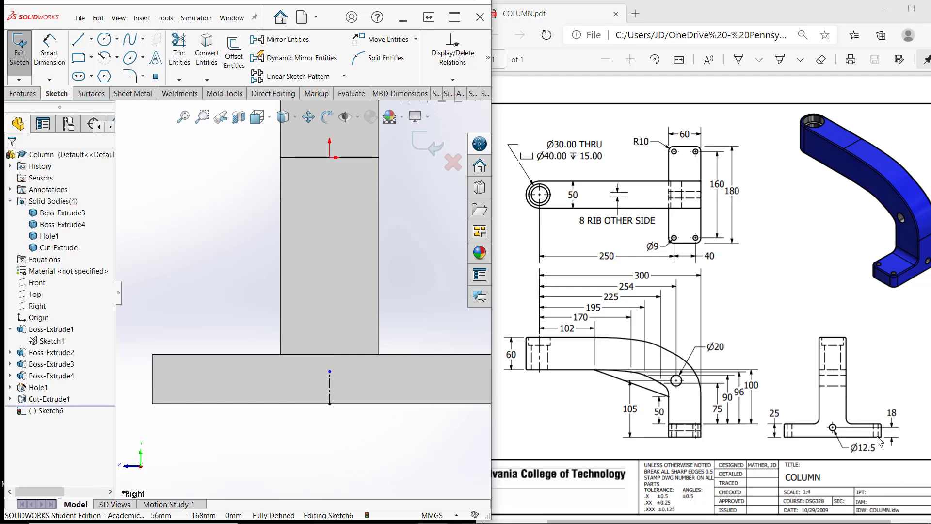
Step: Set the centerline's length to 18 mm
left_click(49, 50)
left_click(331, 391)
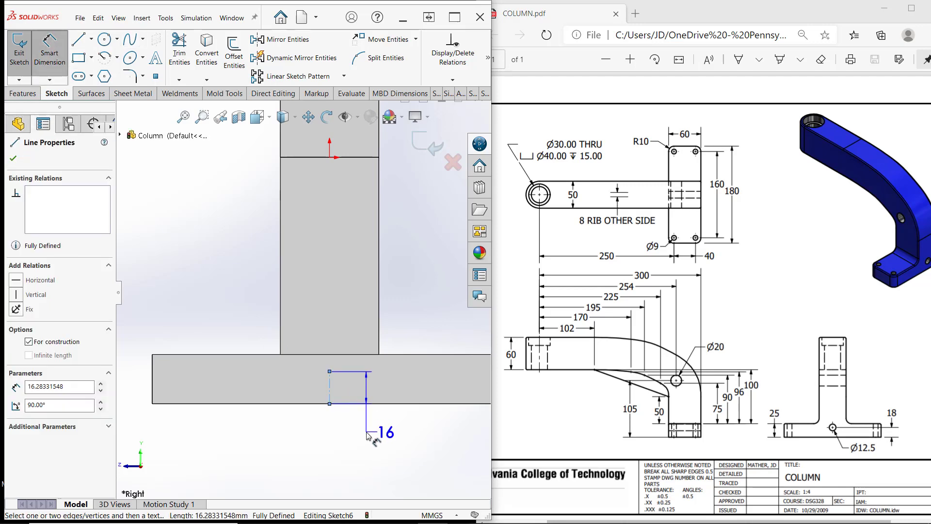
left_click(366, 436)
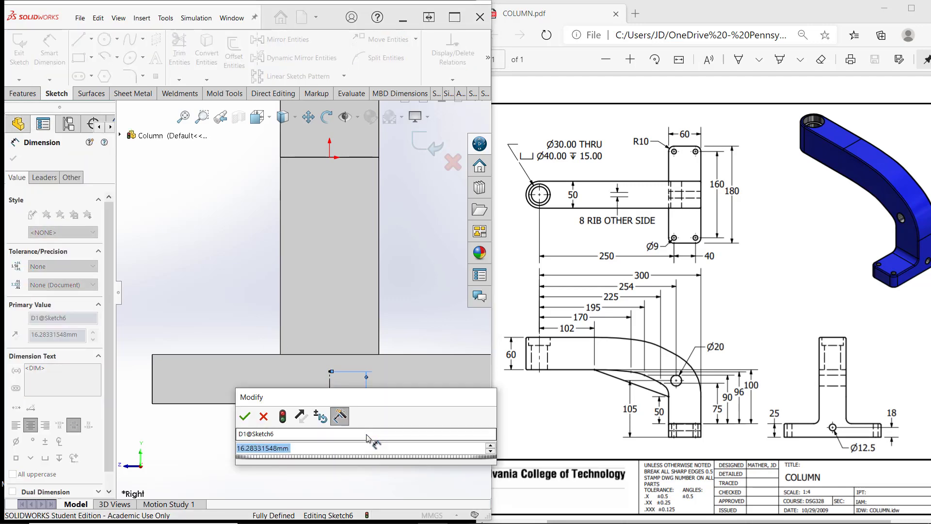
type("18")
key("Return")
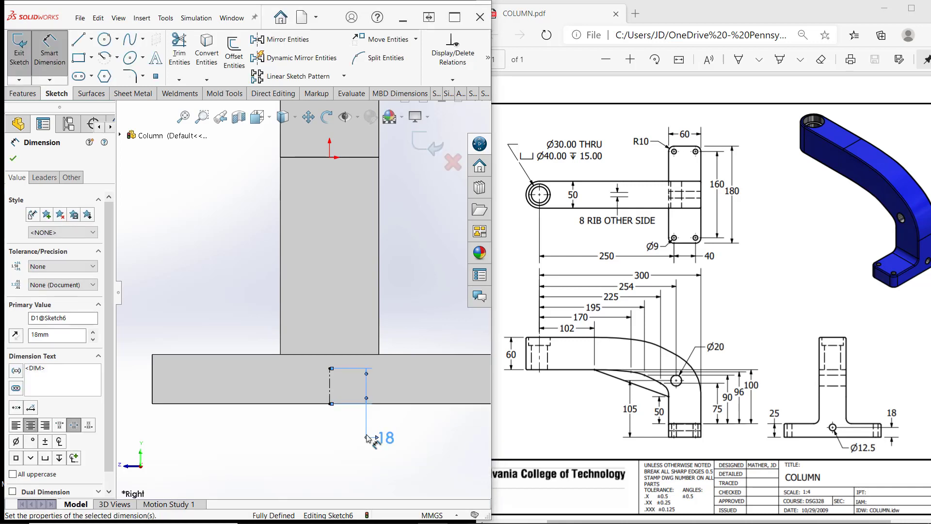
Step: Sketch a circle about 16 mm in diameter, centred on the centerline's upper endpoint
left_click(104, 39)
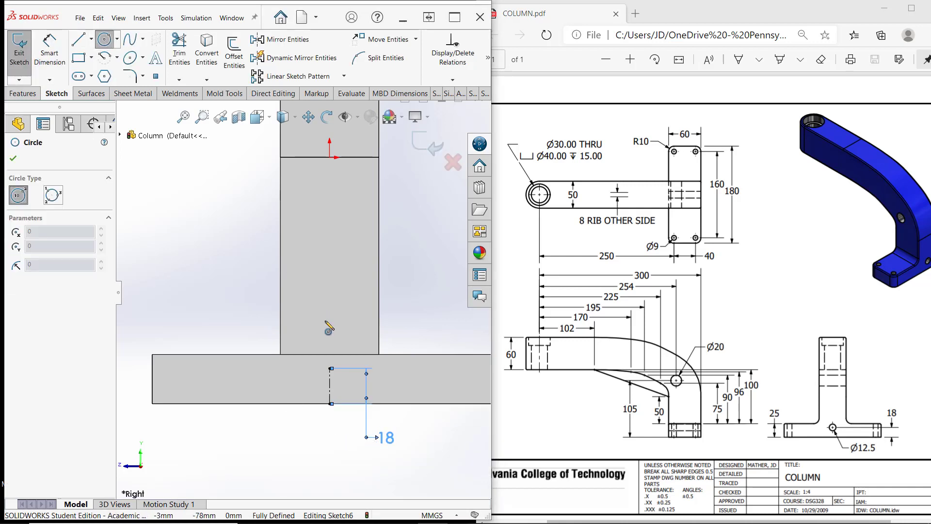
left_click(330, 369)
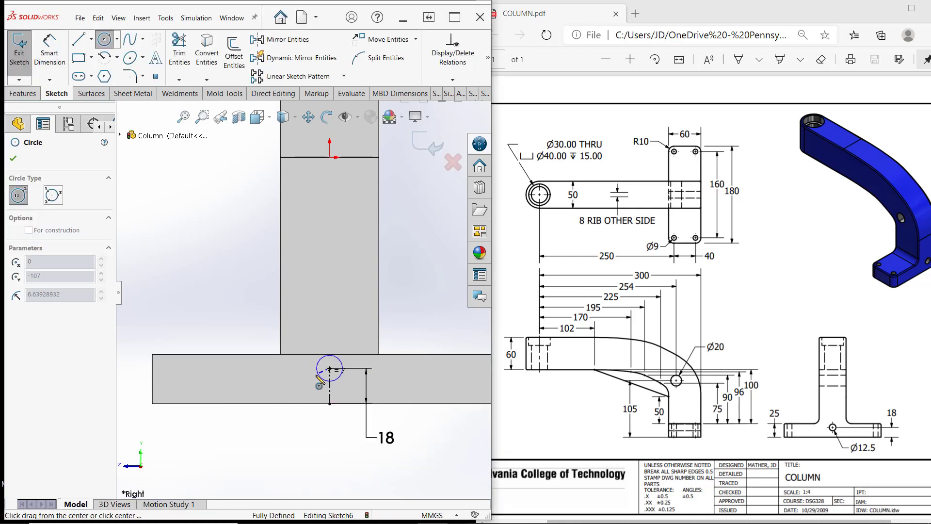
left_click(317, 379)
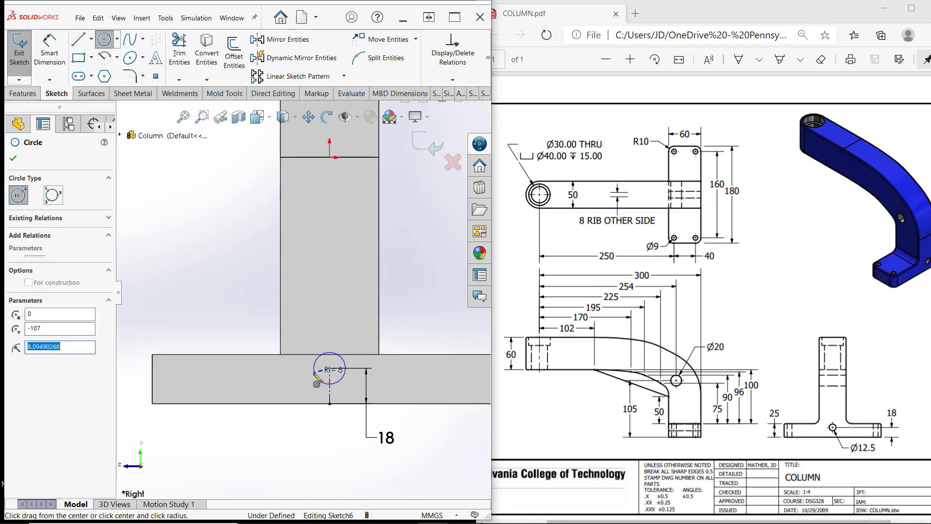
Step: Set the circle's diameter to 12.5 mm and leave the dimension tool
left_click(49, 50)
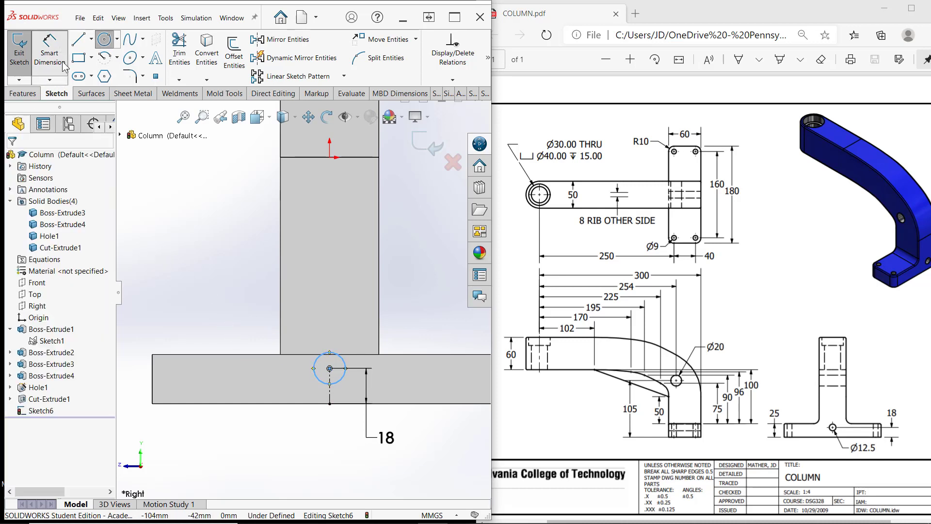
left_click(319, 382)
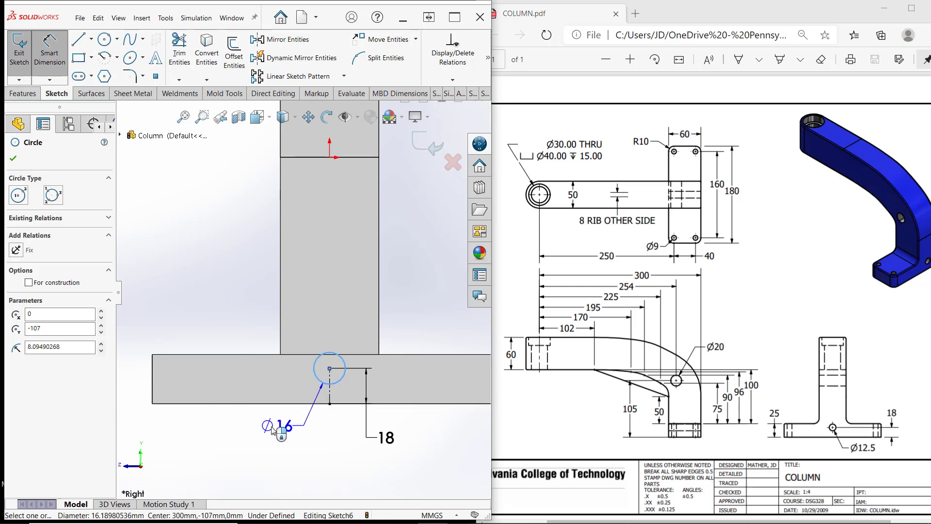
left_click(266, 431)
type("12.5")
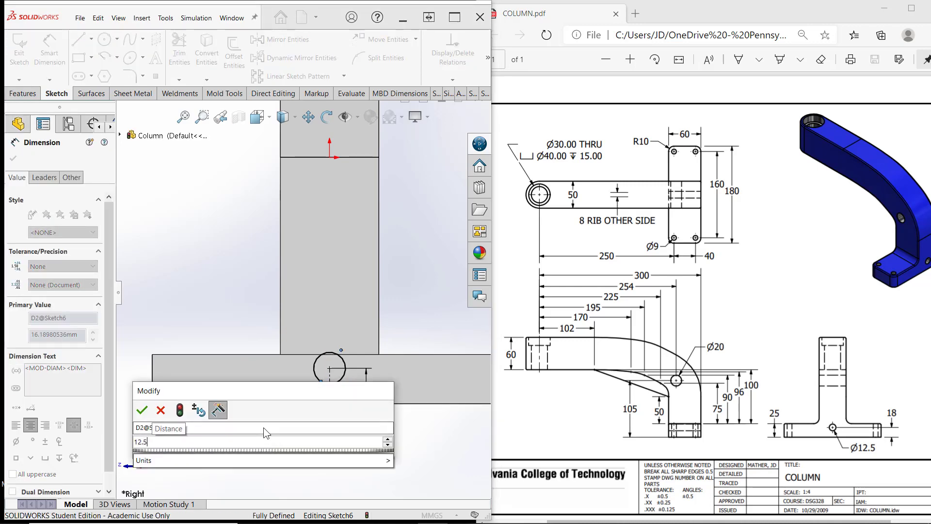
key("Return")
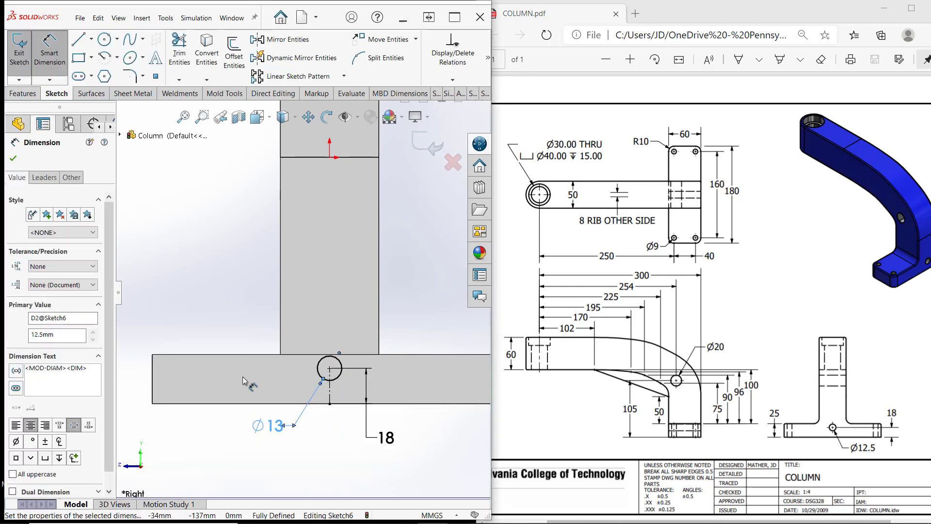
right_click(260, 287)
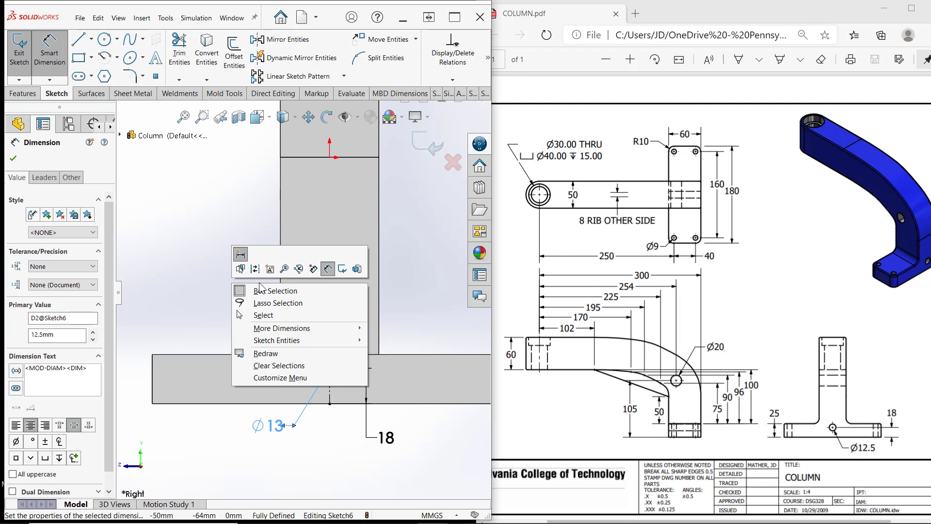
left_click(263, 315)
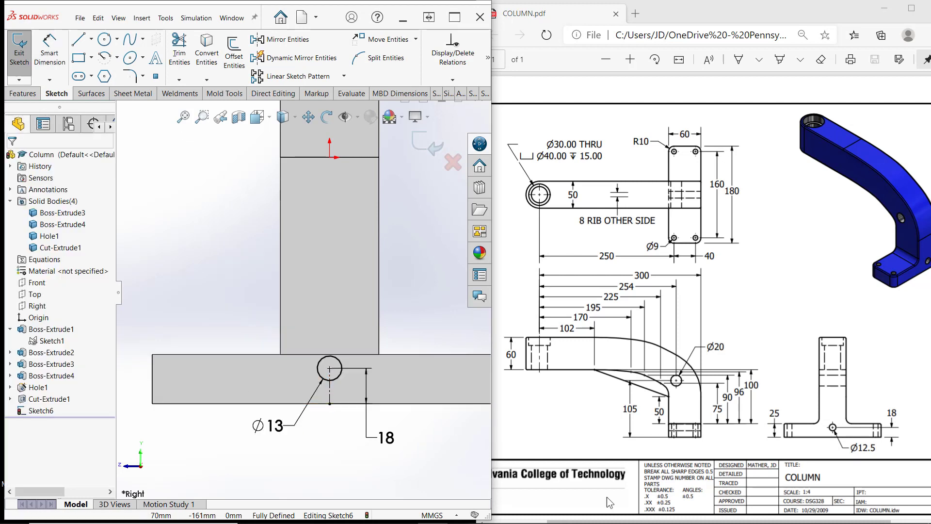
Step: Set the circle's diameter dimension to one-decimal precision (.1), leaving its tolerance at None
double_click(277, 435)
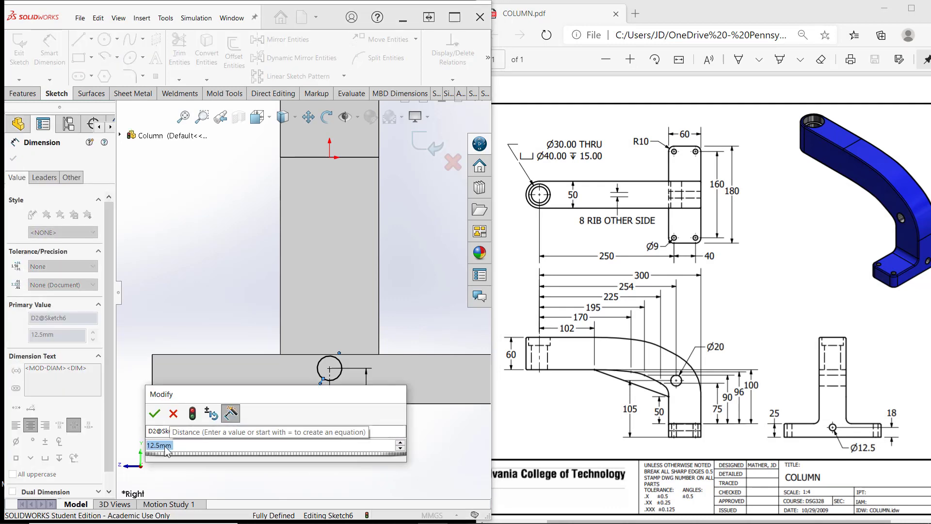
left_click(154, 413)
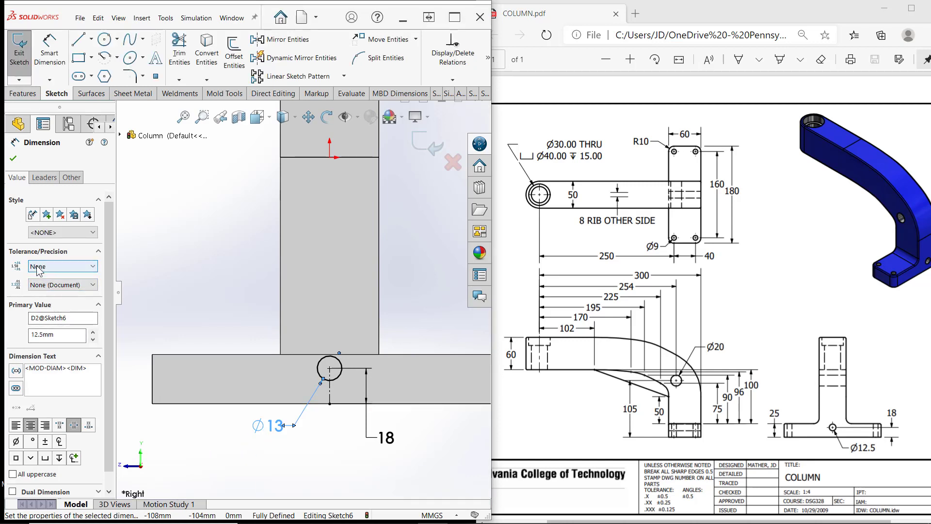
left_click(70, 266)
left_click(144, 271)
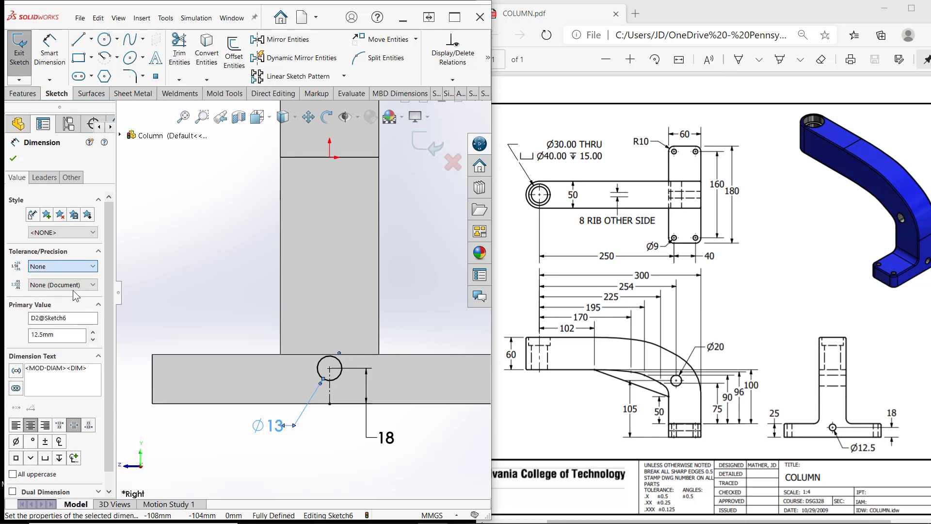
left_click(63, 285)
left_click(47, 304)
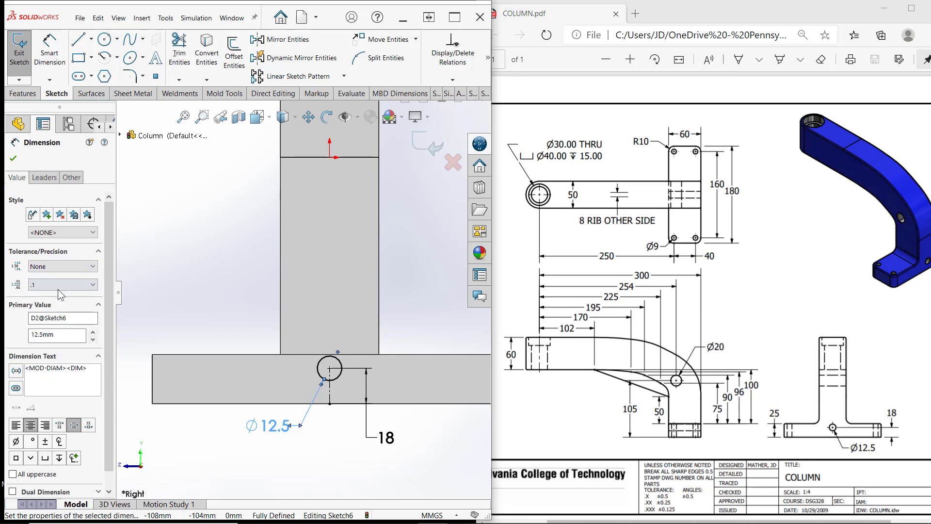
left_click(13, 158)
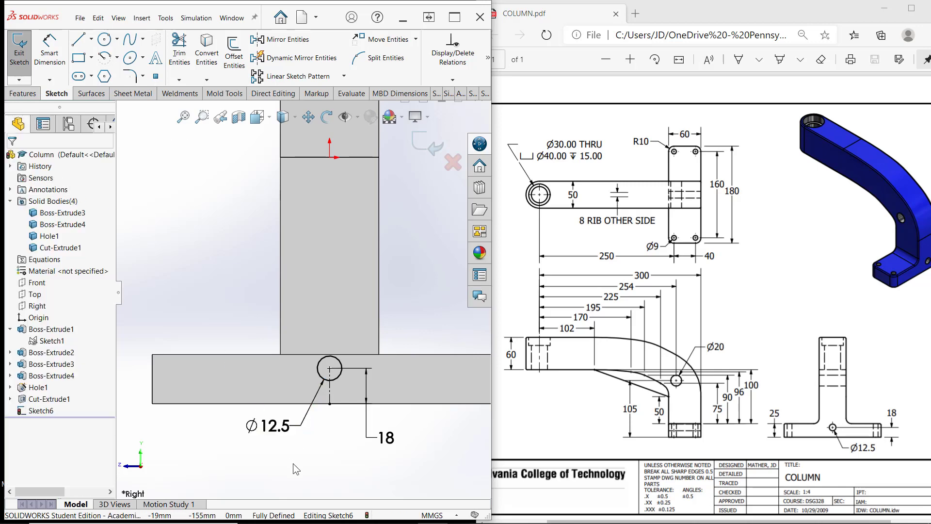
Step: Exit the sketch and extrude-cut its 12.5 mm circle Through All to make the hole in the base
middle_click_drag(293, 464, 293, 463)
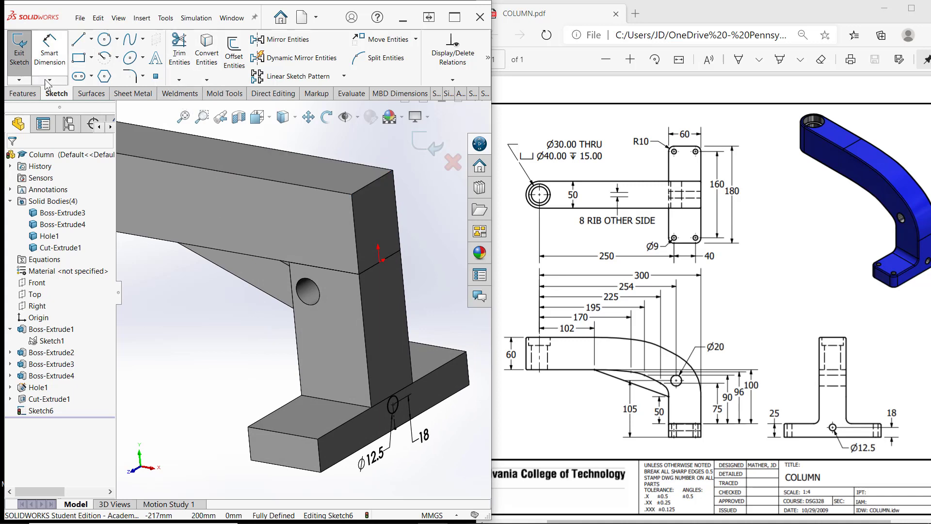
left_click(22, 93)
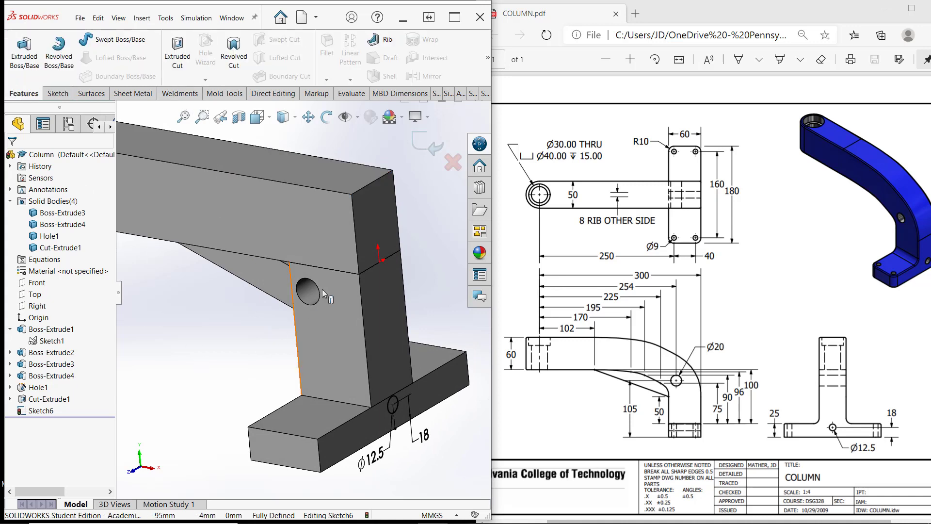
left_click(429, 148)
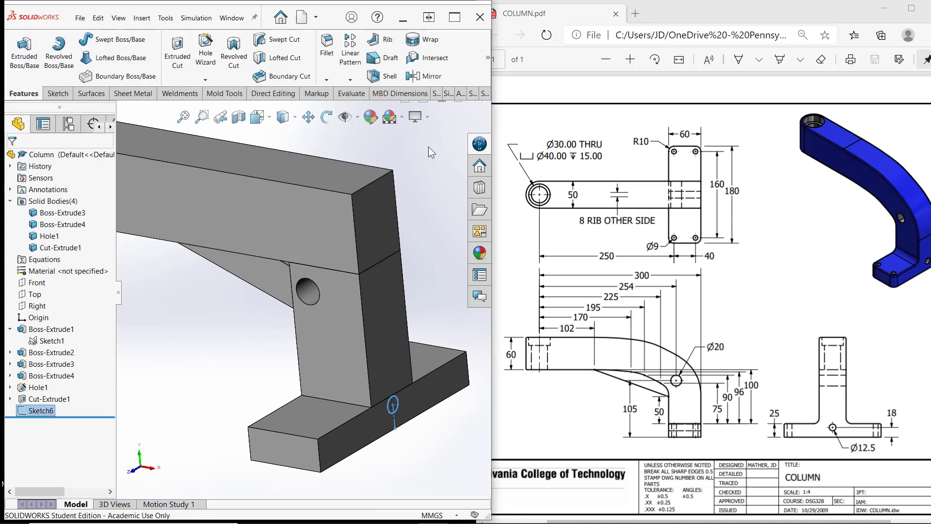
left_click(216, 336)
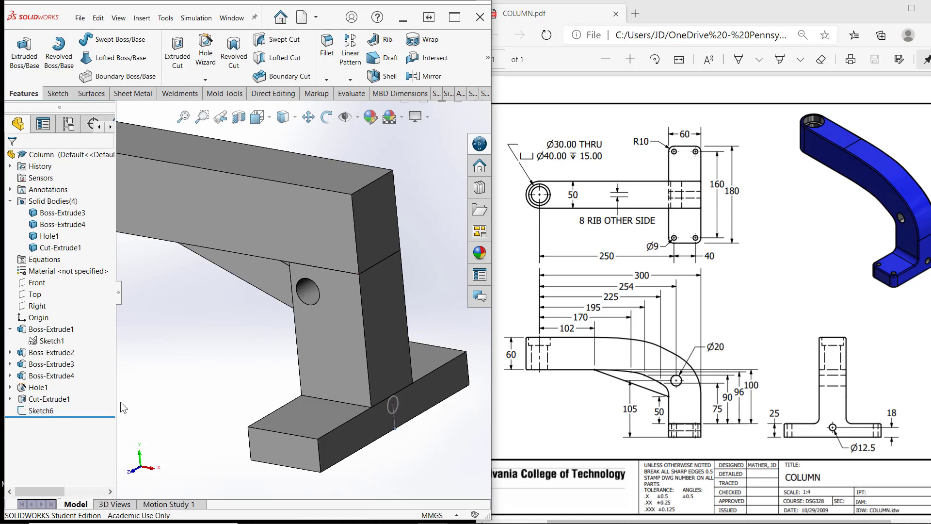
left_click(39, 411)
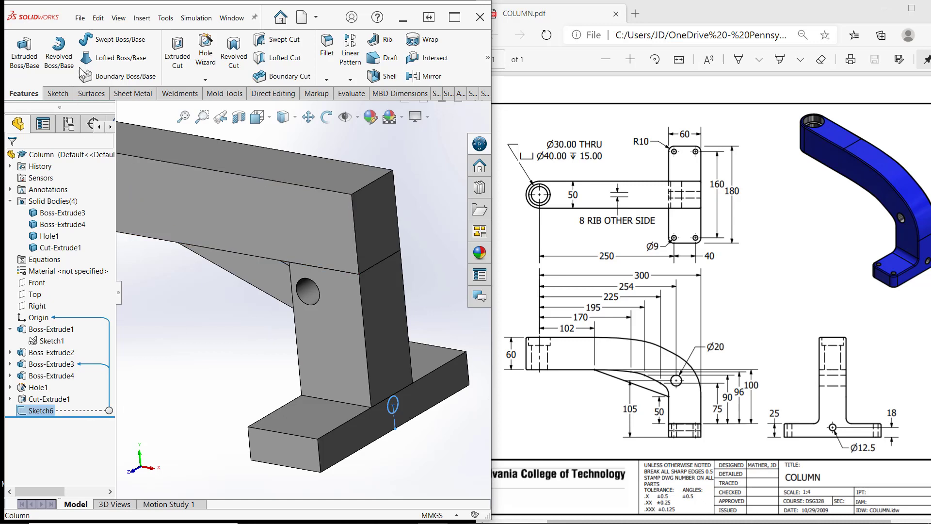
left_click(177, 51)
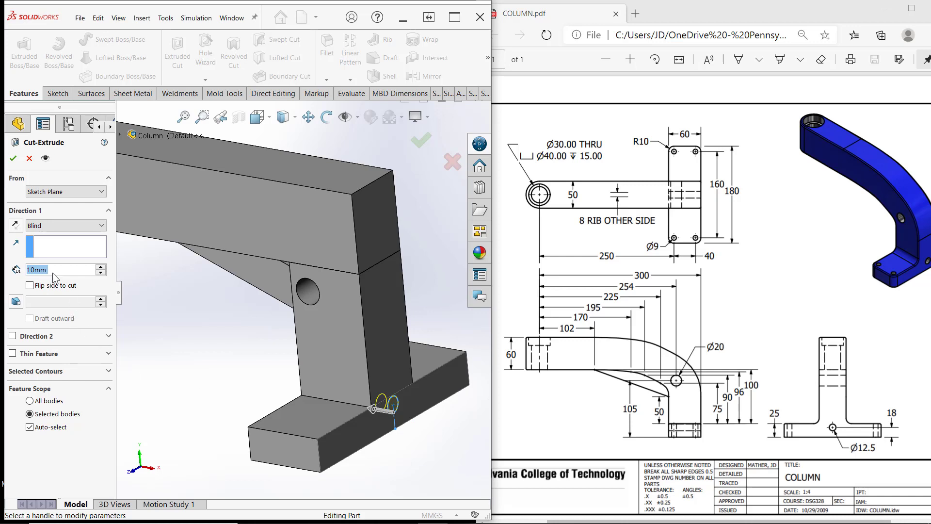
left_click(49, 225)
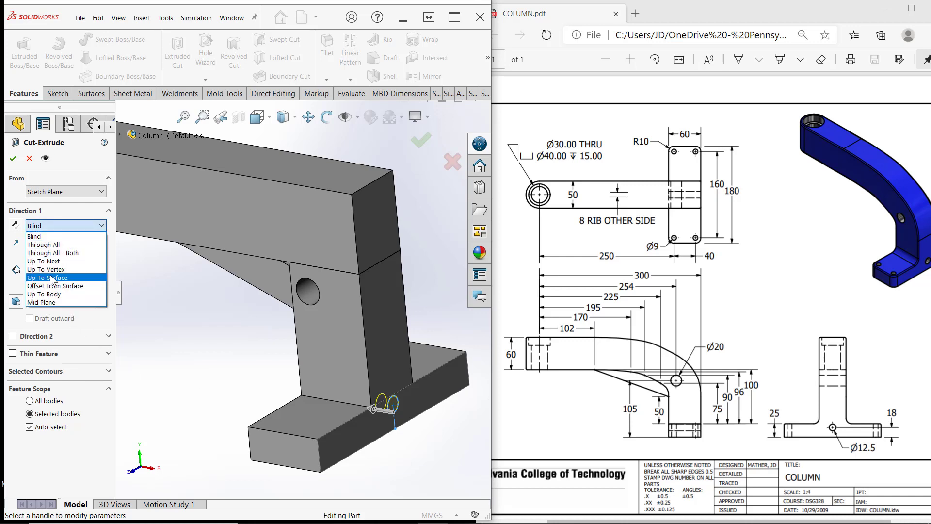
left_click(48, 245)
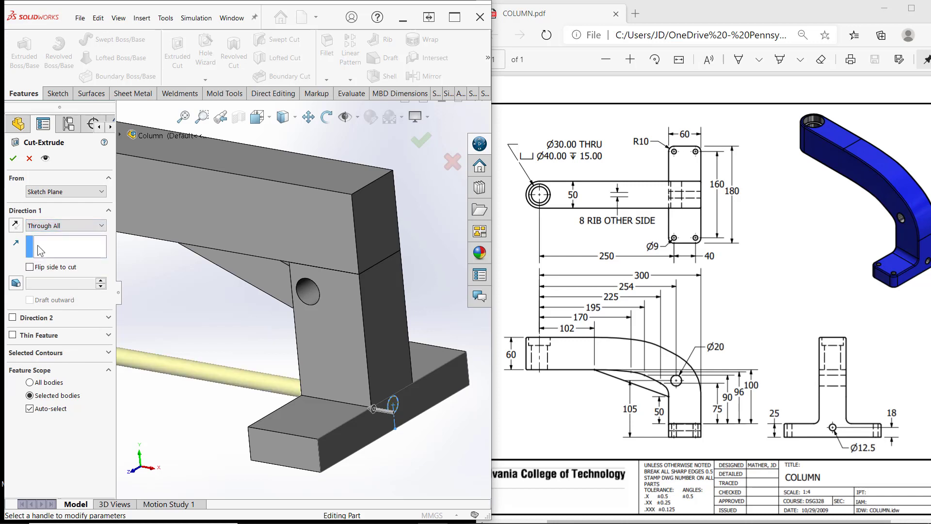
left_click(13, 158)
left_click(158, 302)
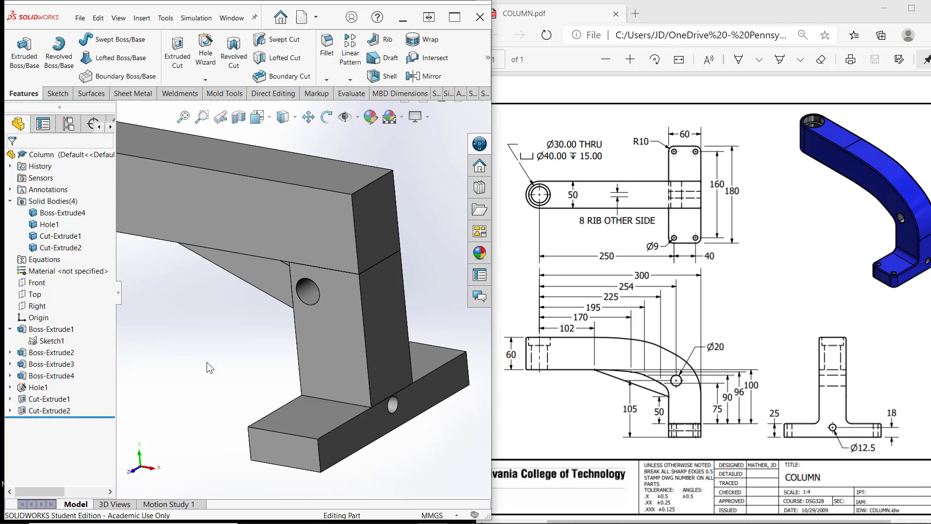
Step: In Top view, start a sketch on the base's top face and draw a corner rectangle about 37 × 148 mm inside its edges
middle_click_drag(207, 362, 380, 395)
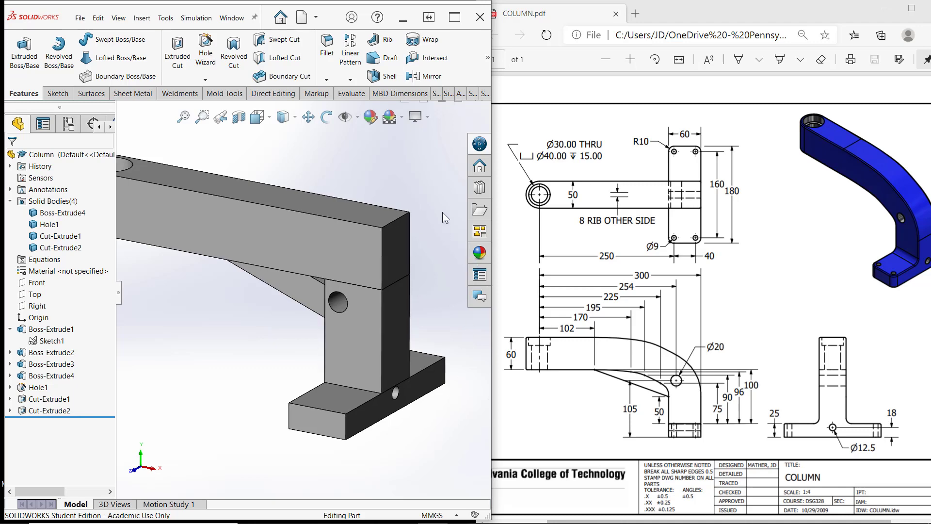
key("space")
left_click(231, 270)
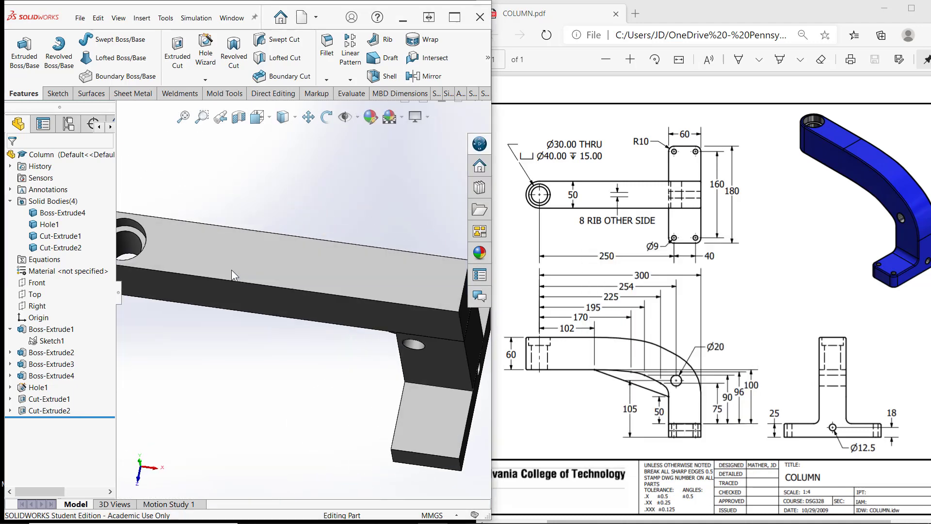
scroll(211, 319, "up", 10)
scroll(283, 283, "down", 4)
scroll(389, 285, "up", 1)
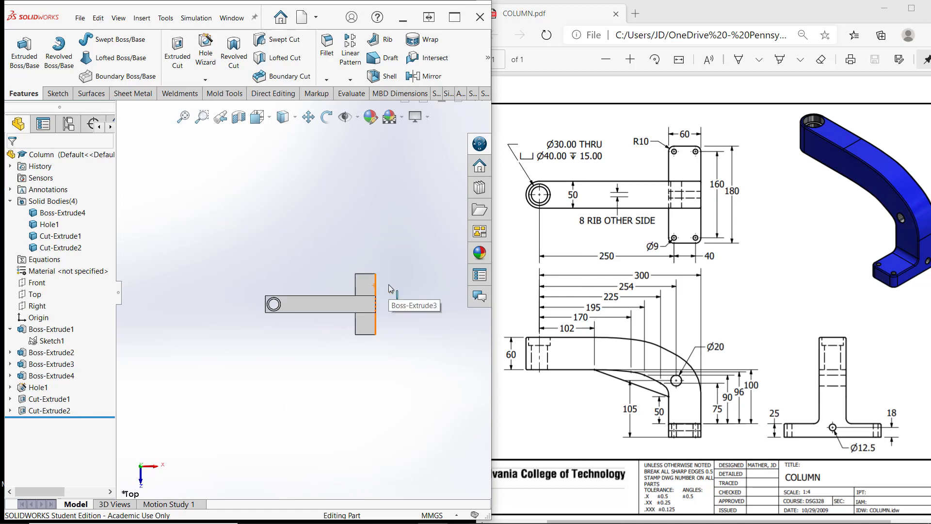
scroll(389, 284, "down", 4)
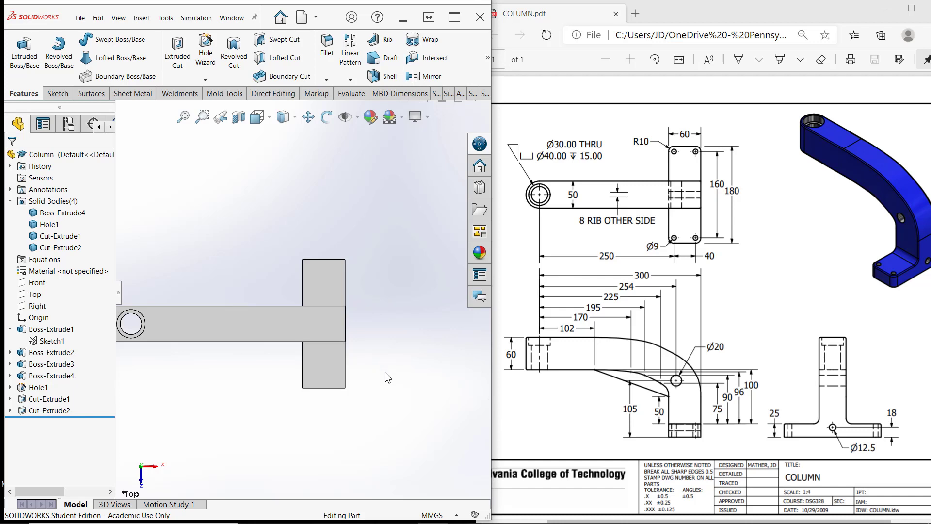
left_click(321, 282)
left_click(364, 253)
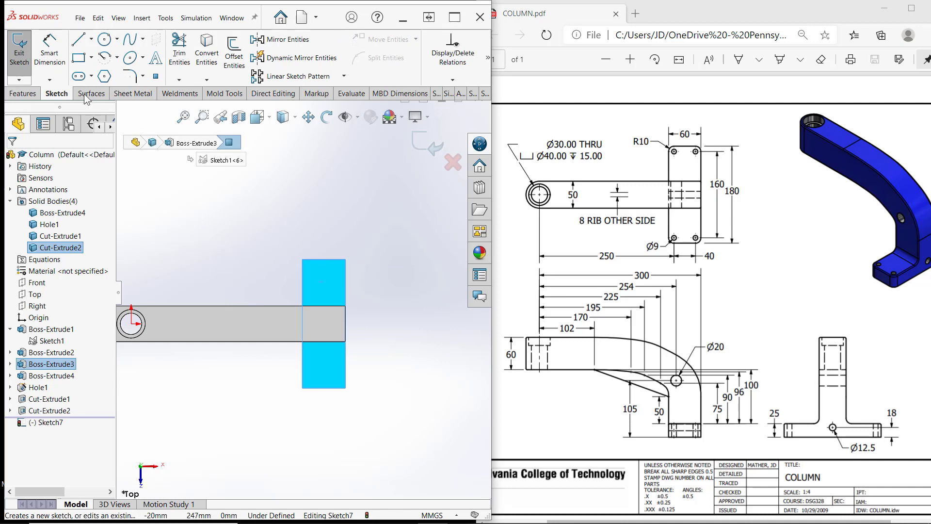
left_click(78, 58)
left_click(312, 272)
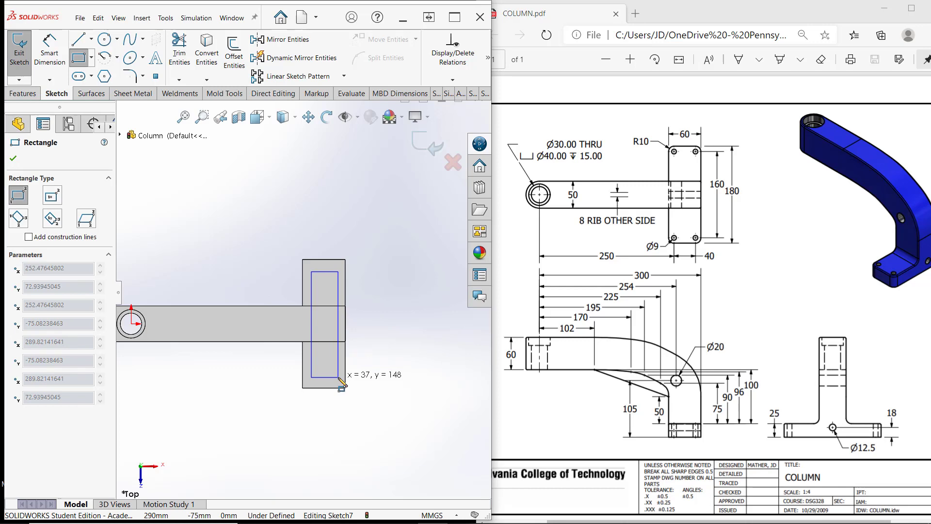
left_click(338, 378)
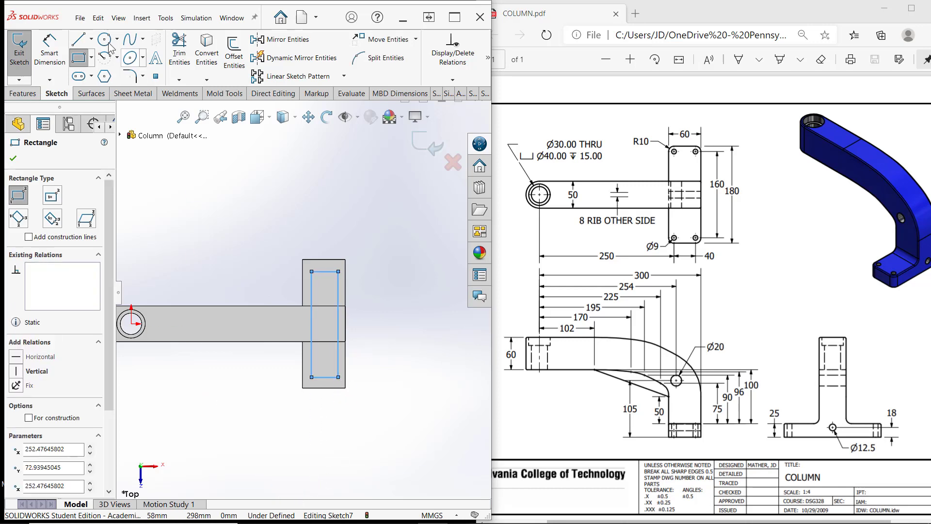
Step: Draw a line about 252 mm long from the midpoint of the rectangle's long side nearest the arm to the origin
left_click(82, 45)
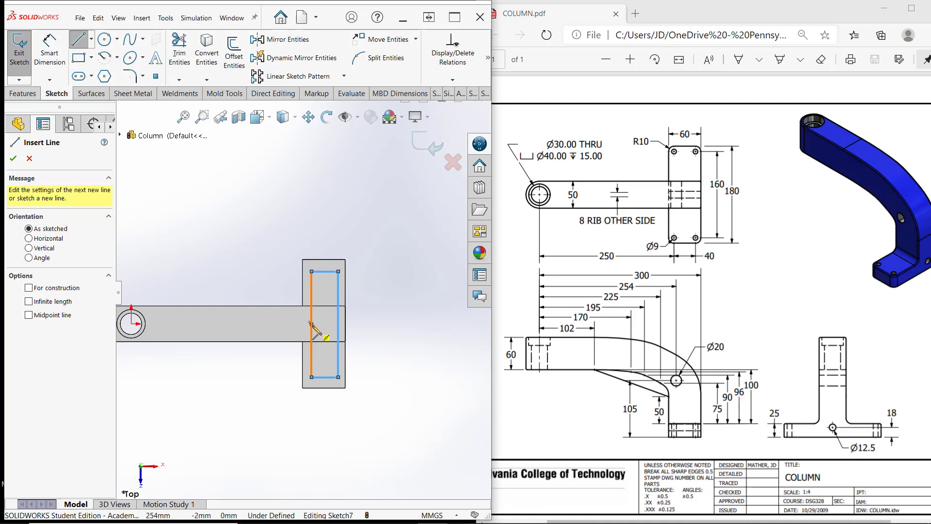
left_click(311, 324)
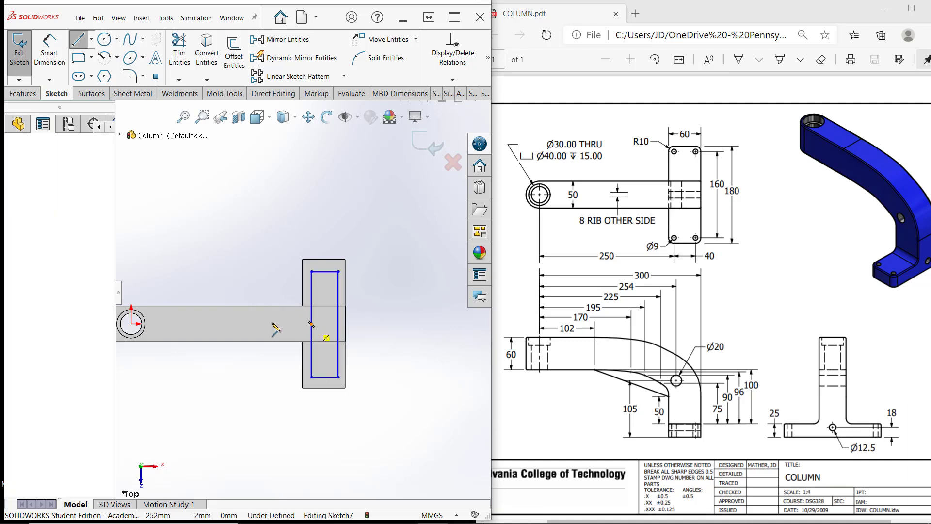
left_click(131, 323)
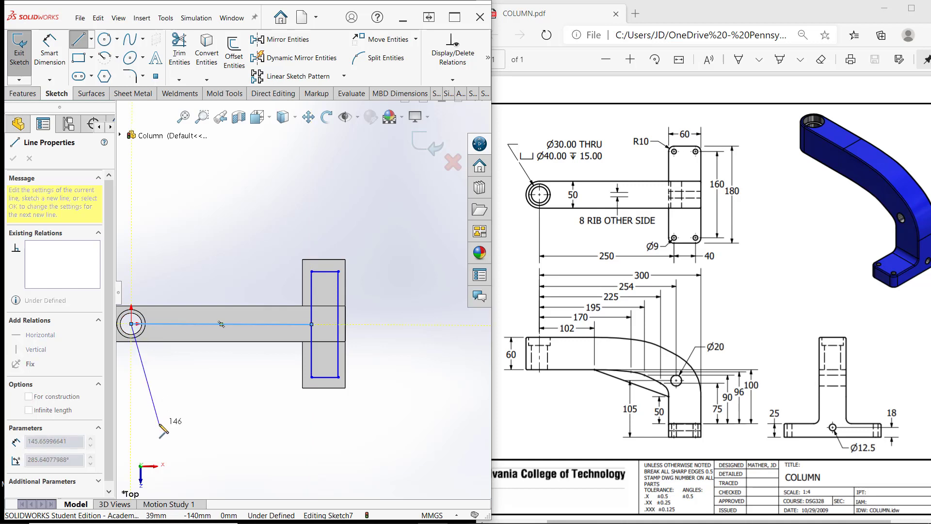
key("Escape")
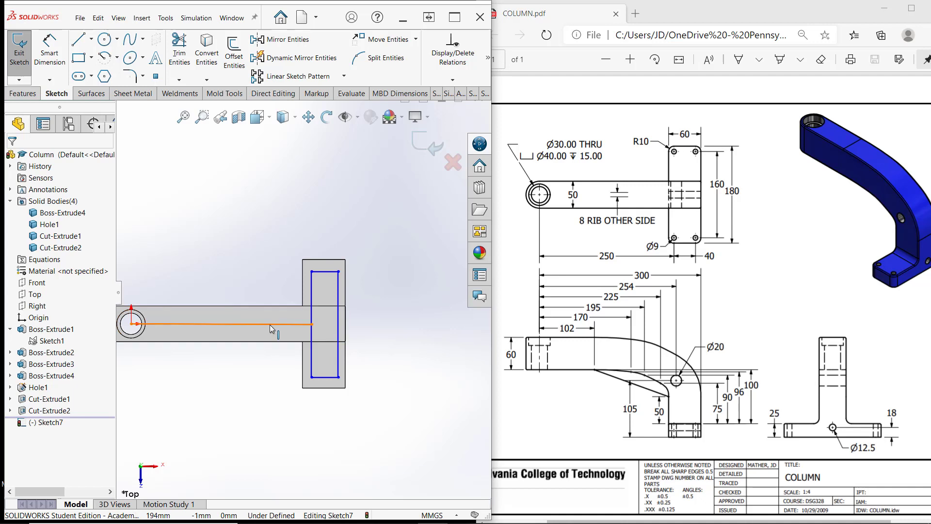
Step: Constrain the connecting line to horizontal and pull the rectangle's lower-left corner slightly outward, to a width of about 40 mm
left_click(270, 321)
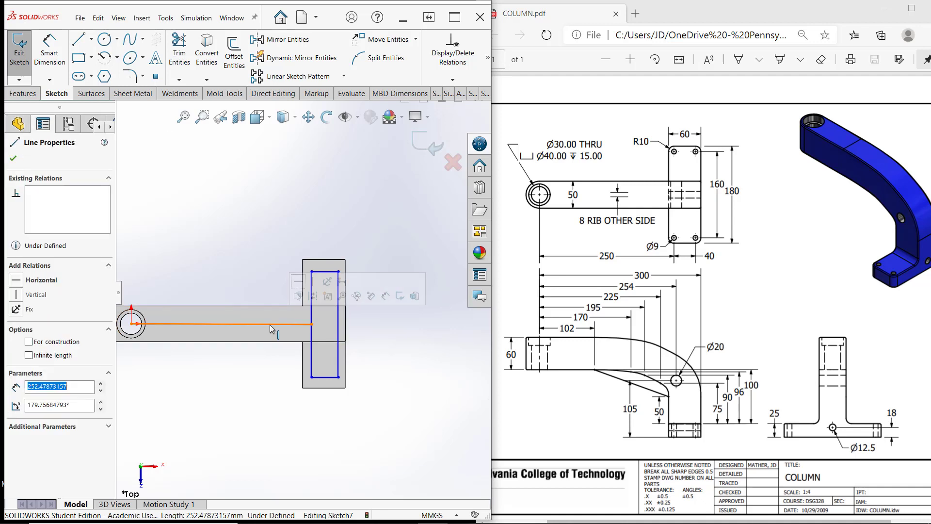
left_click(299, 283)
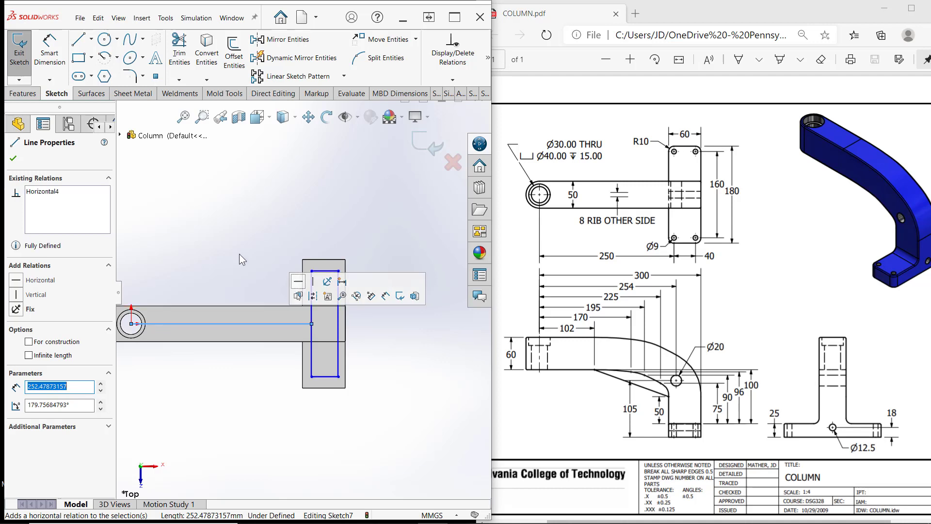
left_click(241, 255)
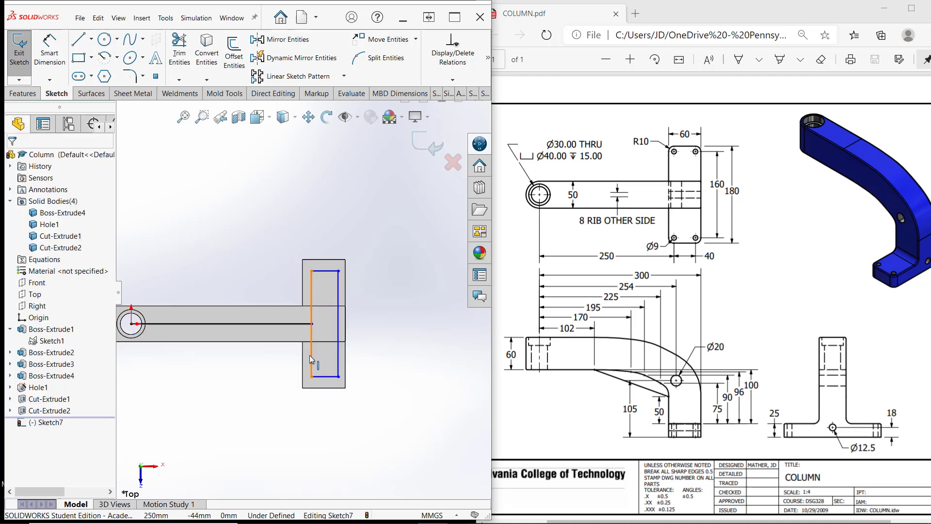
mouse_move(311, 377)
left_mouse_down()
mouse_move(308, 439)
mouse_move(322, 358)
mouse_move(326, 433)
mouse_move(310, 378)
left_mouse_up()
left_click(270, 403)
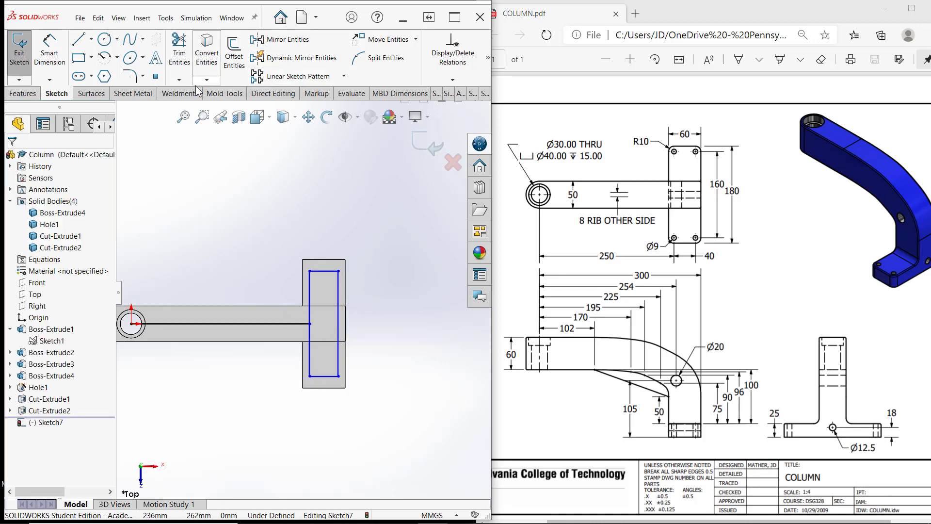
Step: Dimension the distance between the rectangle's two long sides and set it to 40 mm
left_click(50, 53)
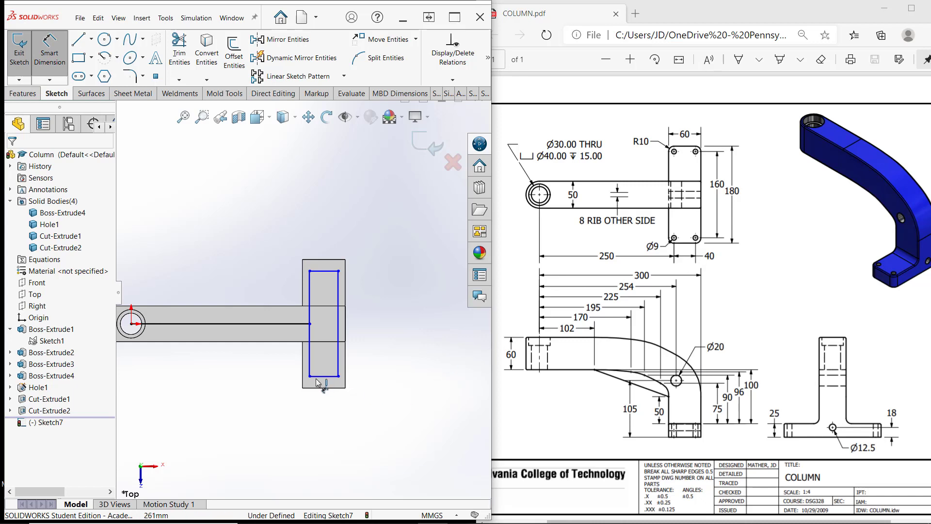
left_click(330, 371)
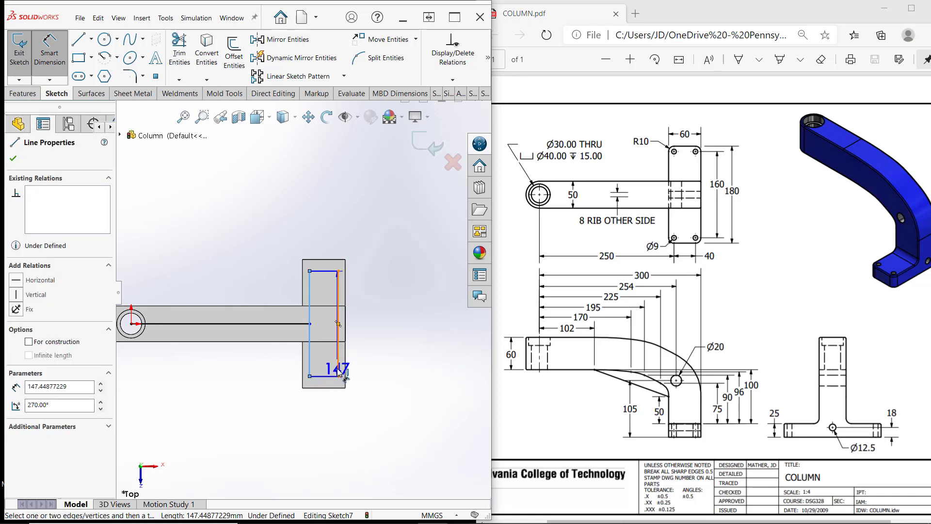
left_click(339, 372)
left_click(402, 431)
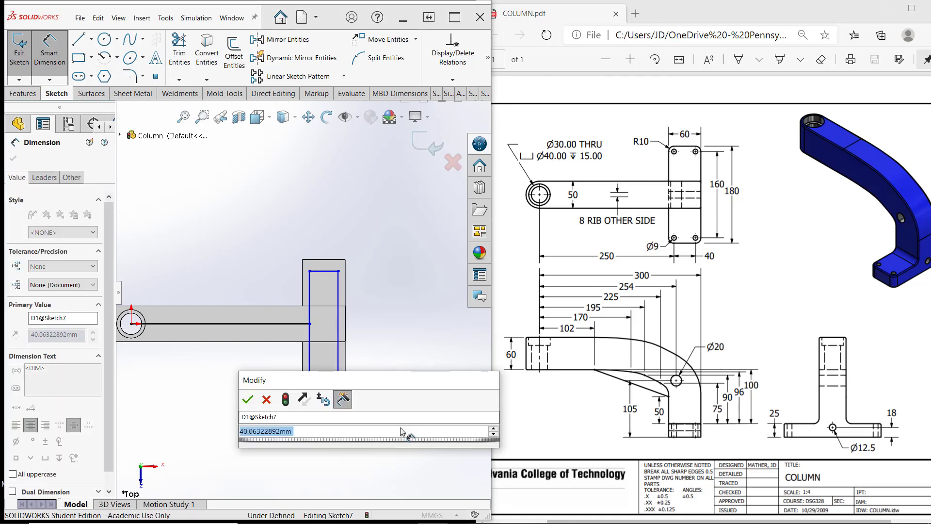
type("4")
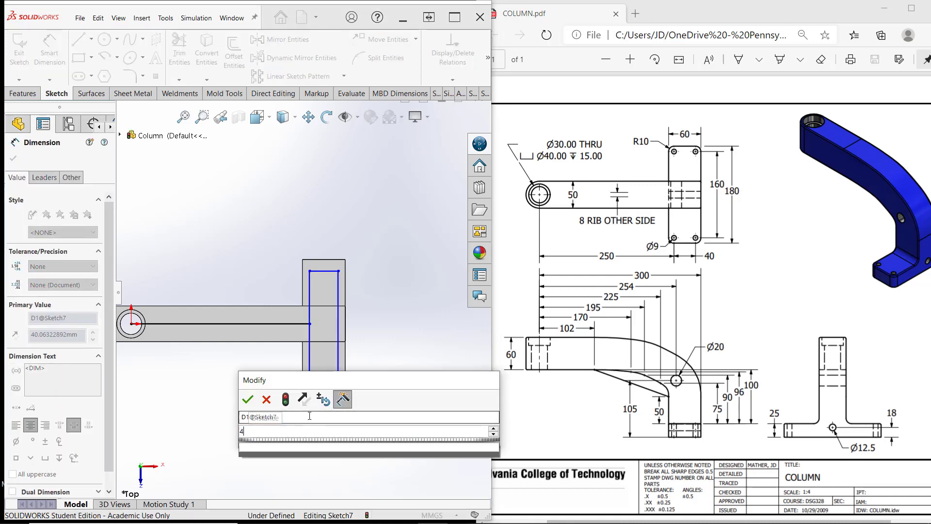
type("0")
key("Return")
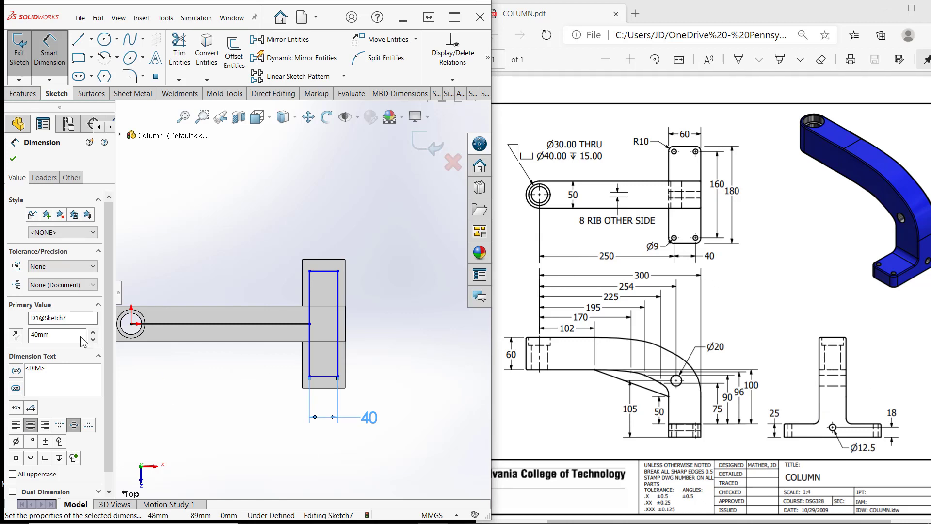
Step: Dimension the distance from the origin to the rectangle's nearer long side and set it to 250 mm
left_click(134, 325)
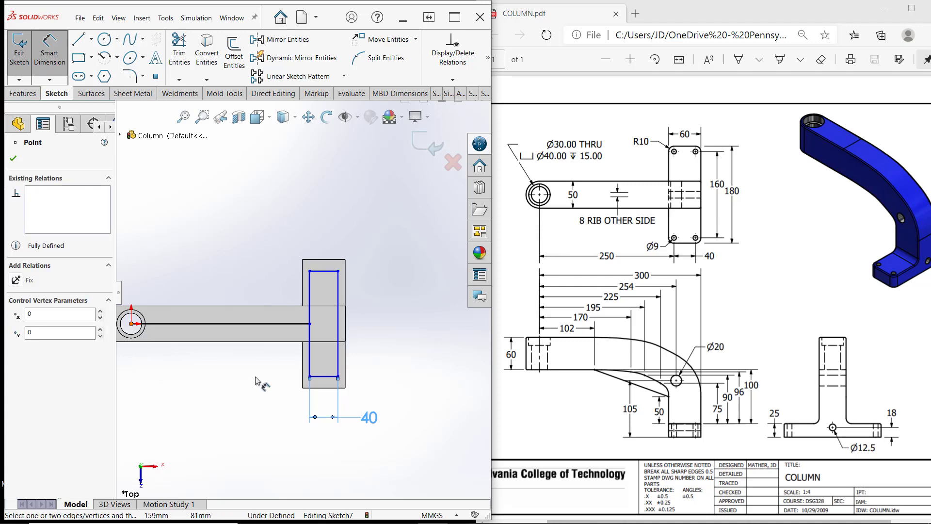
left_click(311, 367)
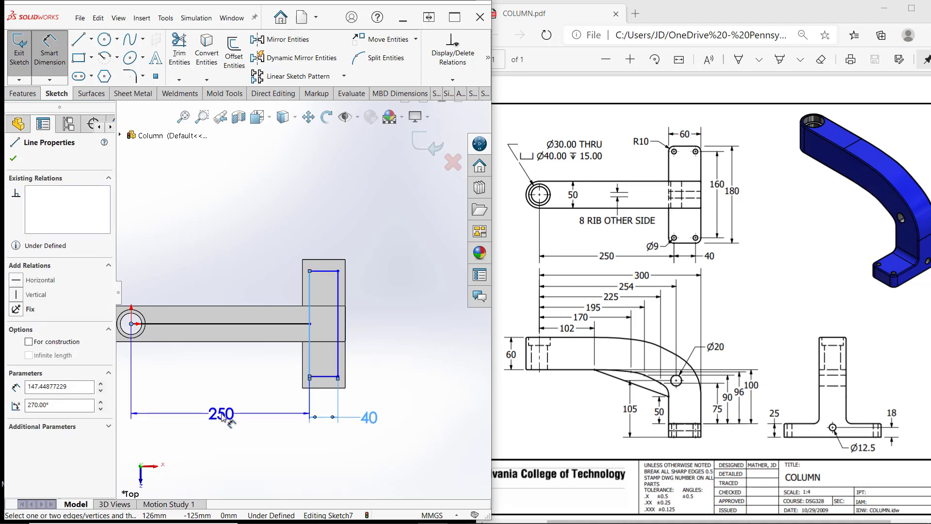
left_click(222, 417)
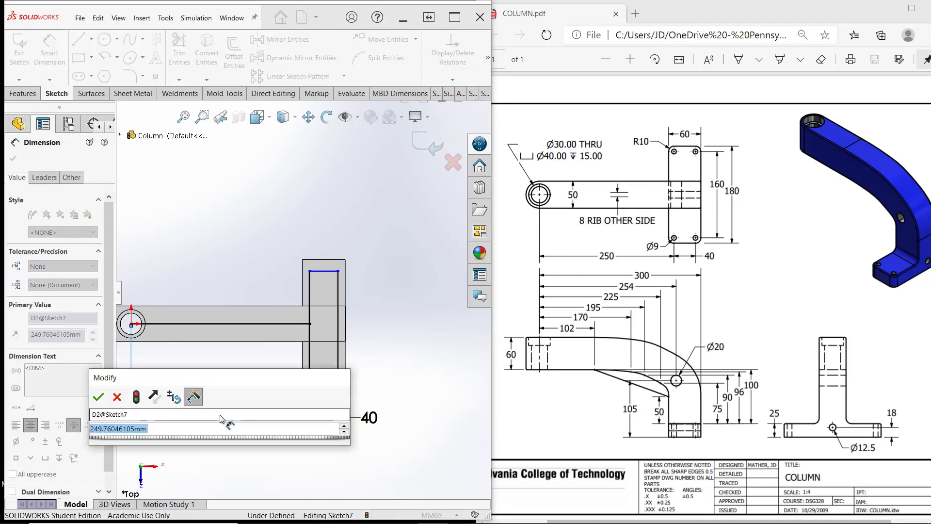
type("250")
key("Return")
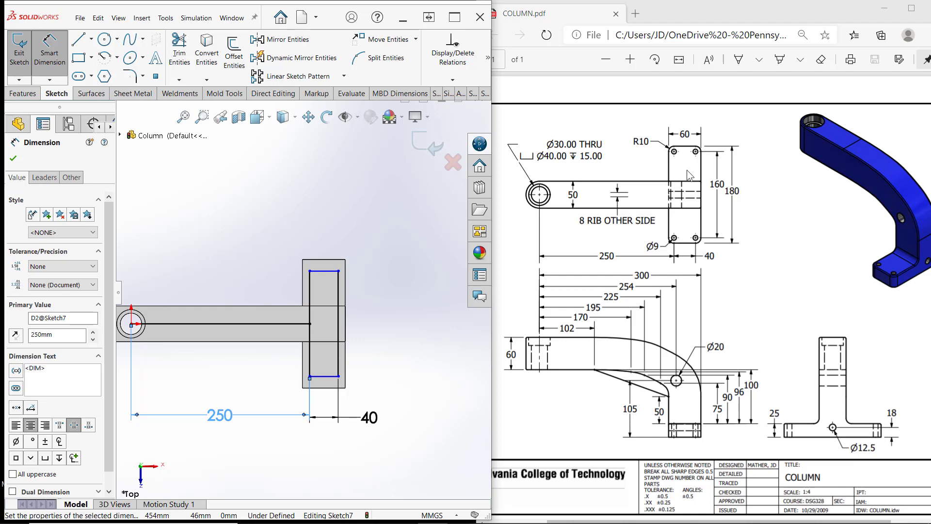
Step: Dimension the length of the rectangle's outer long side and set it to 160 mm
left_click(359, 302)
left_click(401, 333)
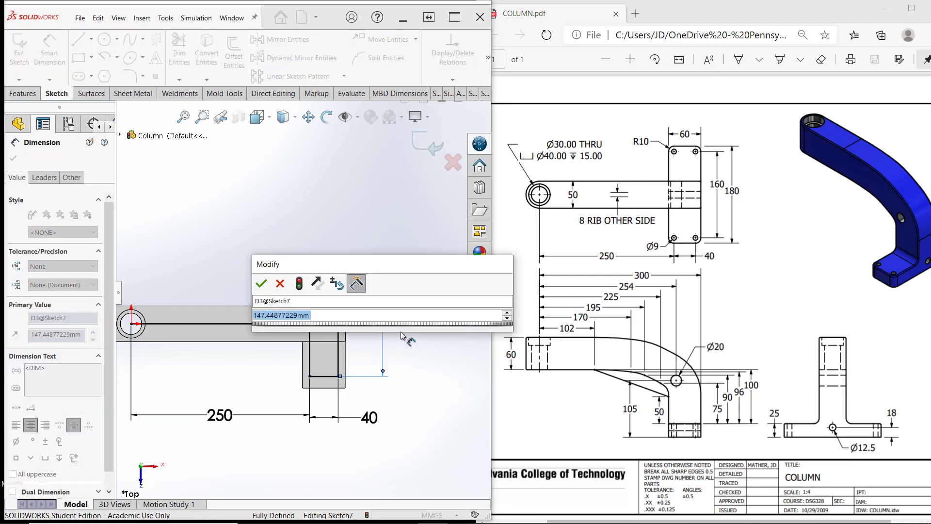
type("160")
key("Return")
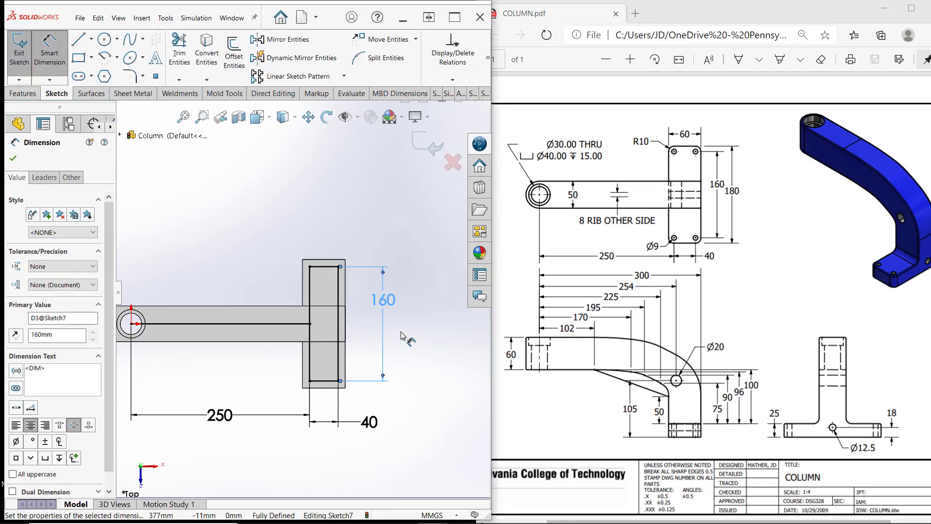
Step: Convert the rectangle and its connecting line to construction geometry and exit the sketch
right_click(338, 230)
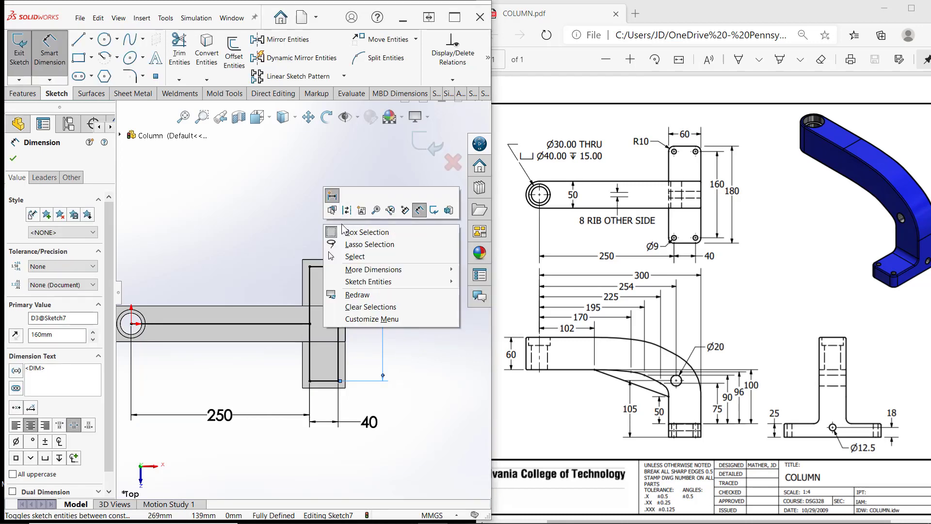
left_click(359, 232)
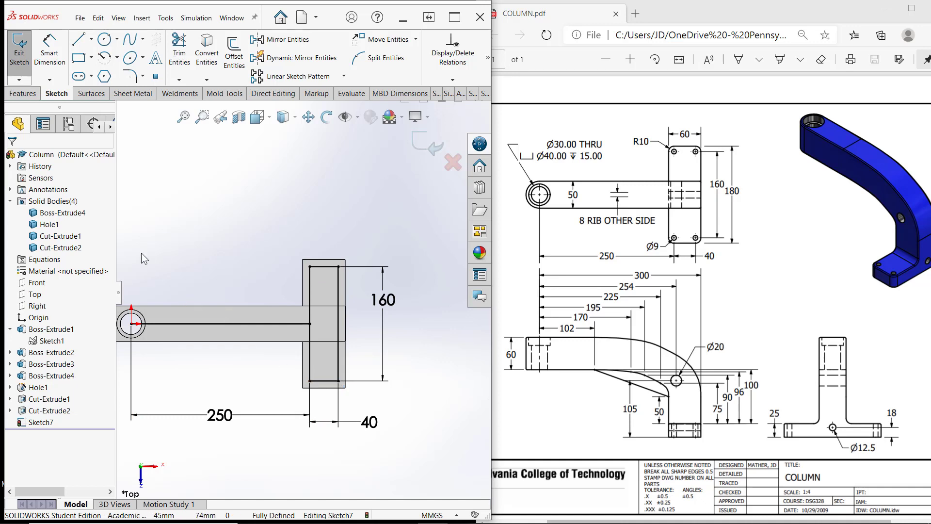
mouse_move(129, 216)
left_mouse_down()
mouse_move(154, 400)
mouse_move(367, 415)
left_mouse_up()
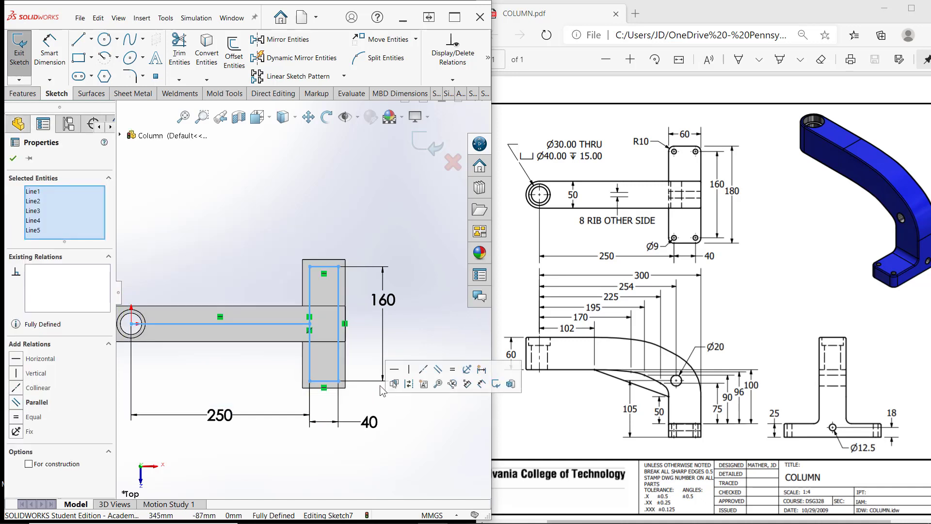
left_click(409, 384)
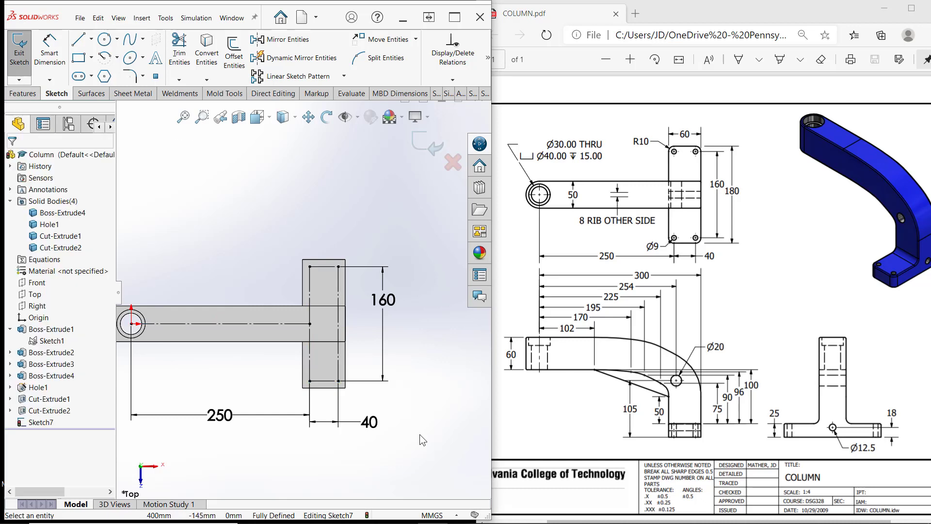
left_click(429, 148)
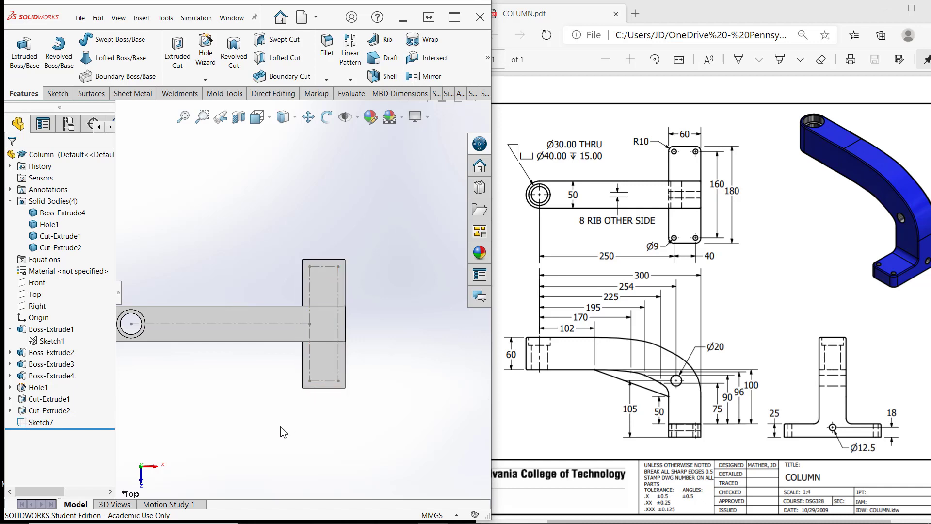
Step: Start a Hole Wizard hole on the base's top face, using a plain hole with the ANSI Metric Drill sizes type
left_click(321, 283)
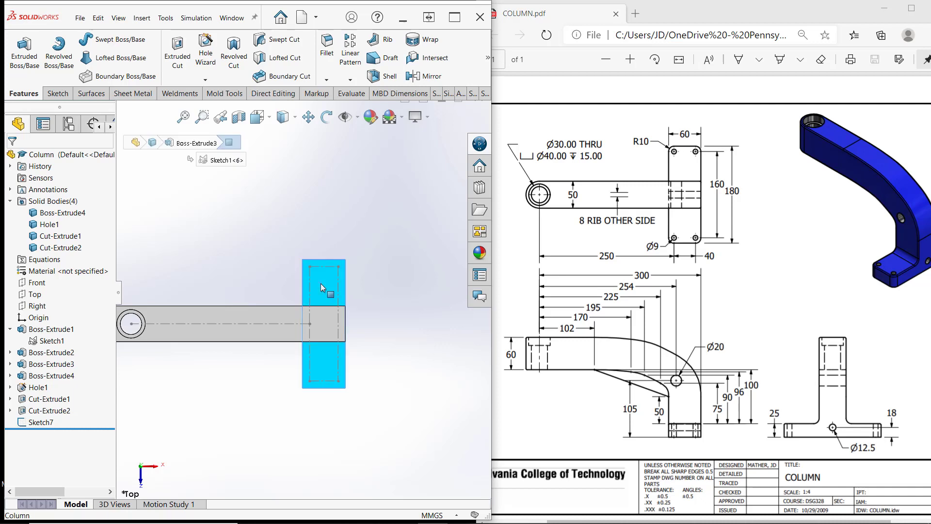
left_click(212, 45)
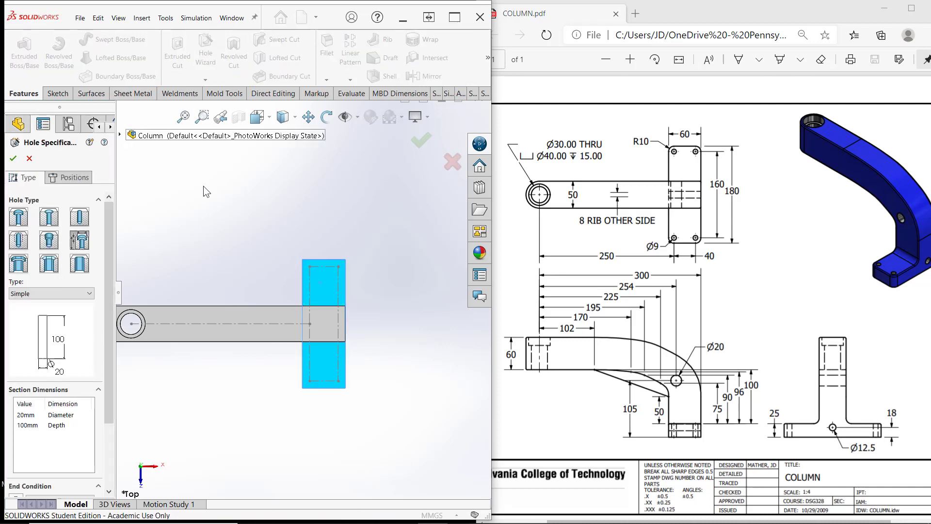
left_click(87, 225)
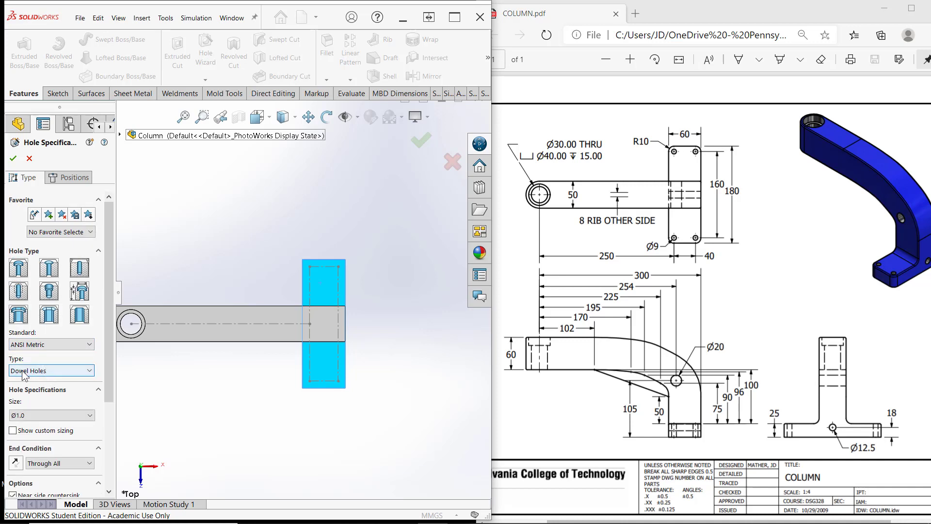
left_click(59, 369)
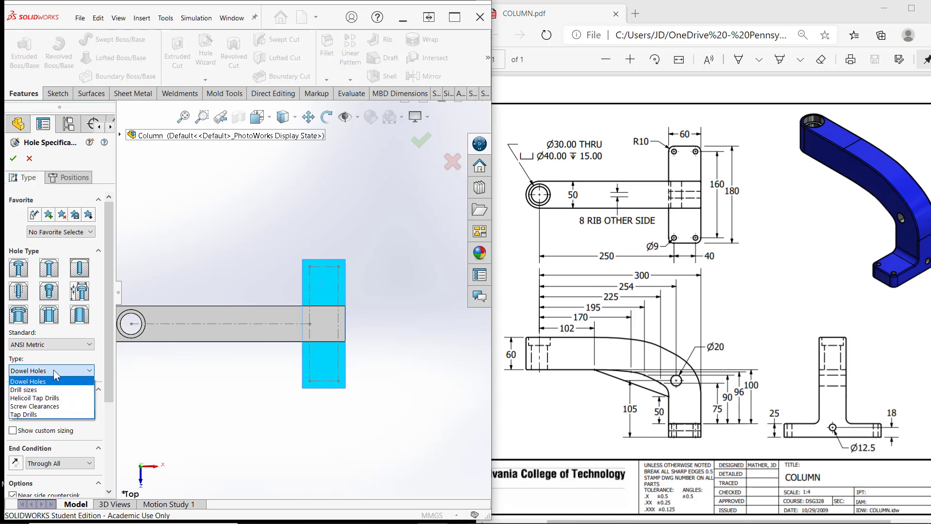
left_click(35, 390)
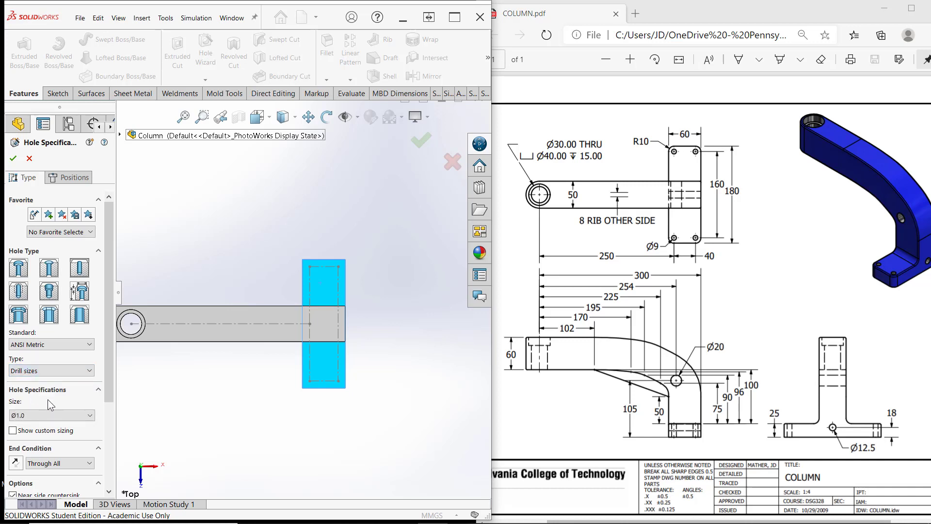
Step: Set the hole size to Ø9.0 and enable the far side countersink
scroll(61, 369, "down", 3)
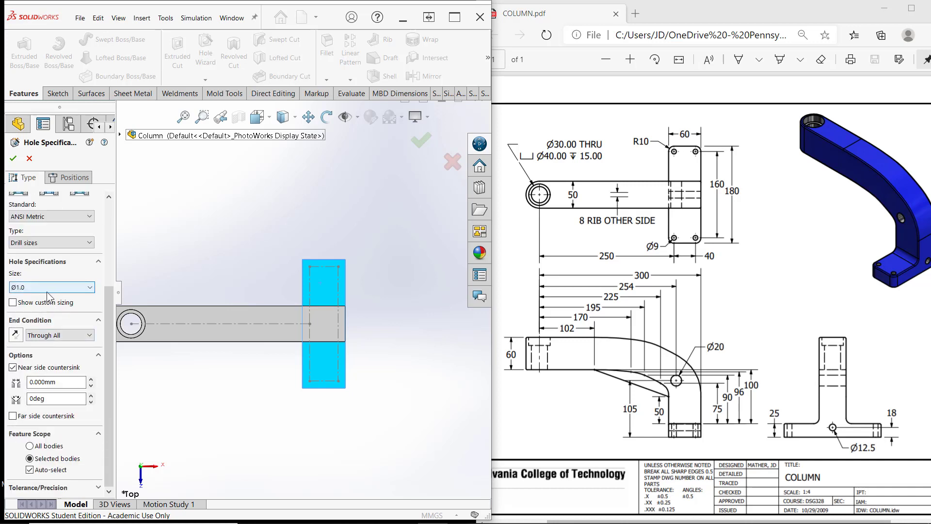
left_click(62, 287)
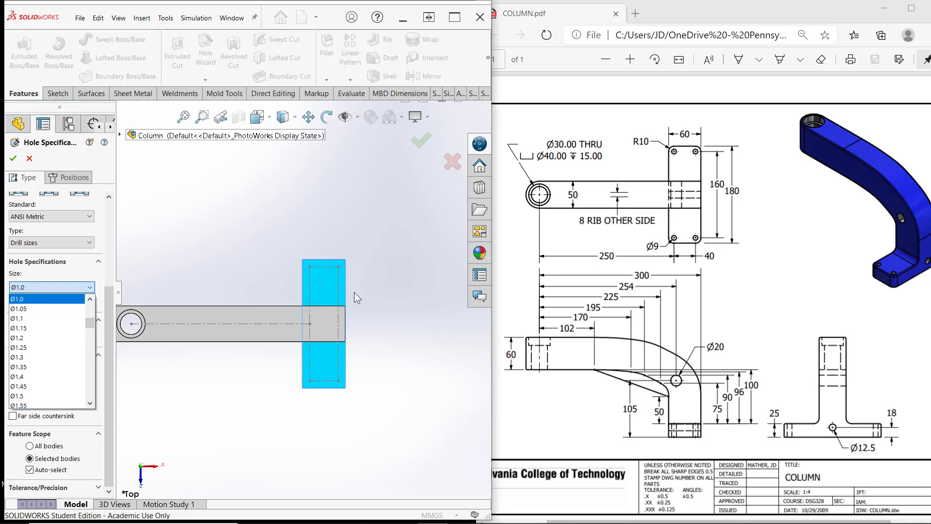
scroll(59, 355, "down", 5)
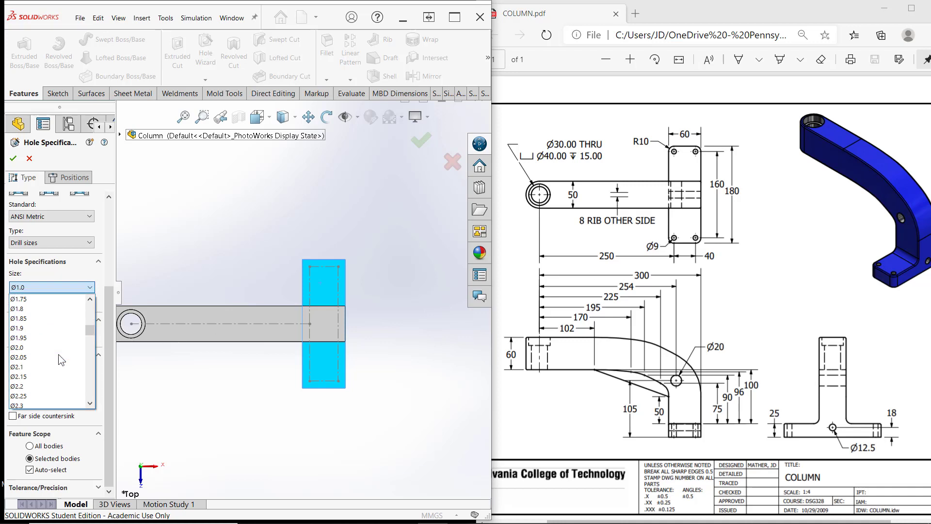
scroll(58, 354, "down", 6)
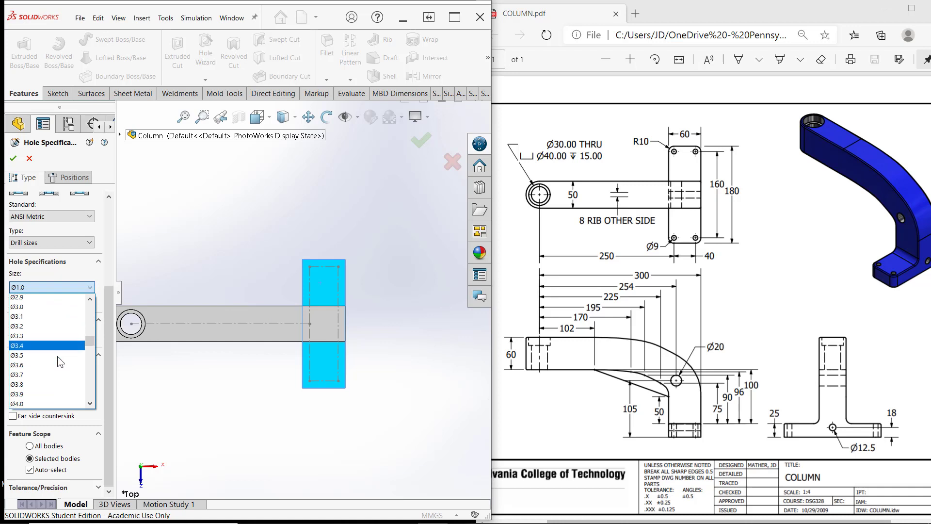
scroll(58, 357, "down", 4)
scroll(48, 370, "down", 8)
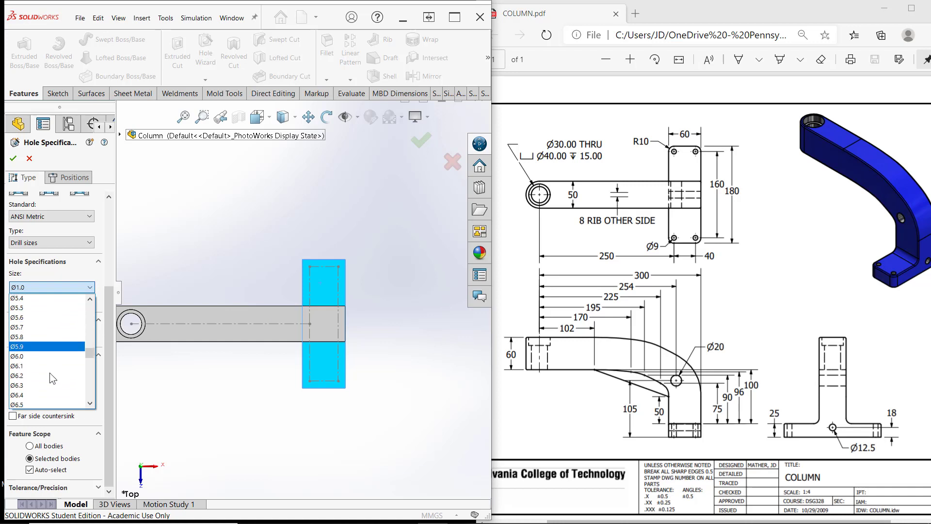
scroll(35, 383, "down", 1)
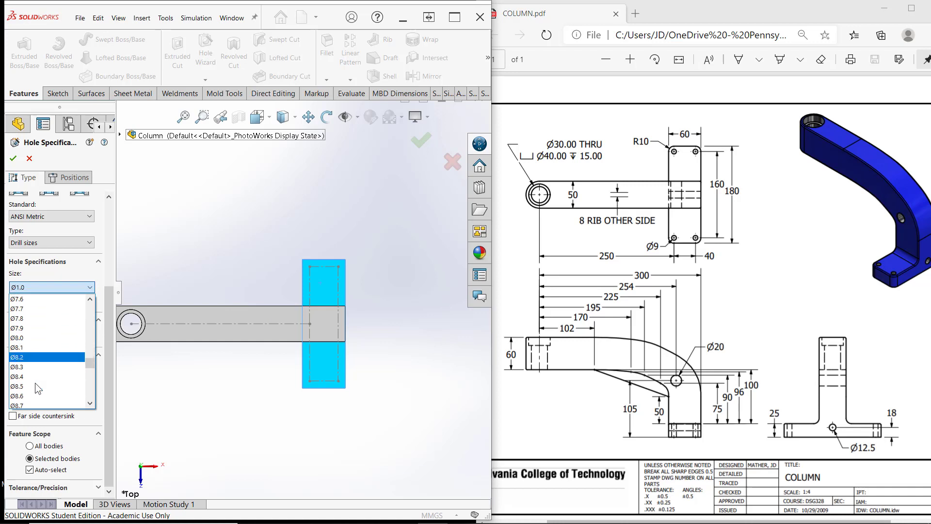
scroll(35, 383, "down", 2)
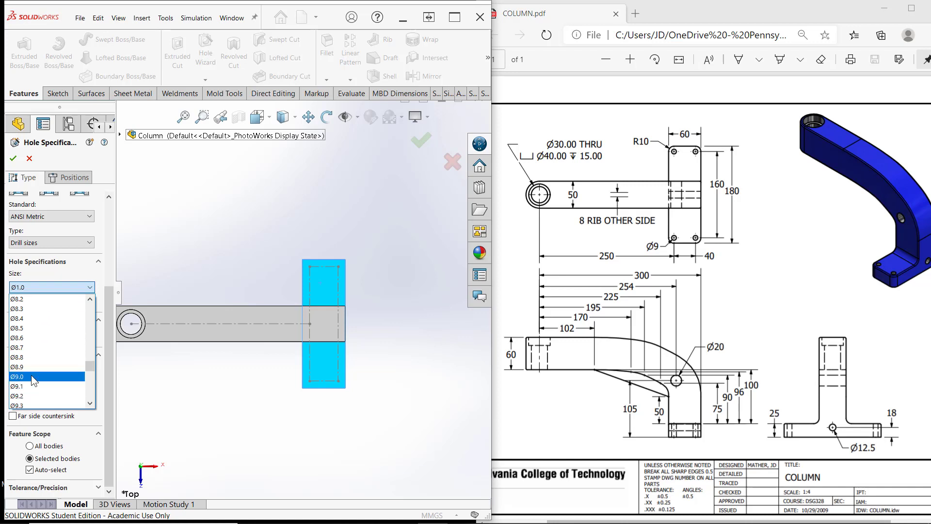
left_click(31, 375)
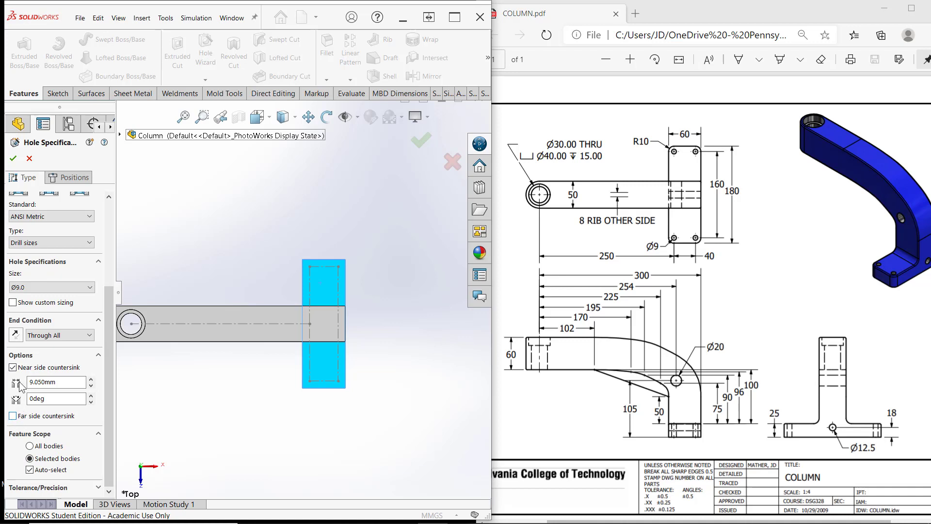
left_click(12, 417)
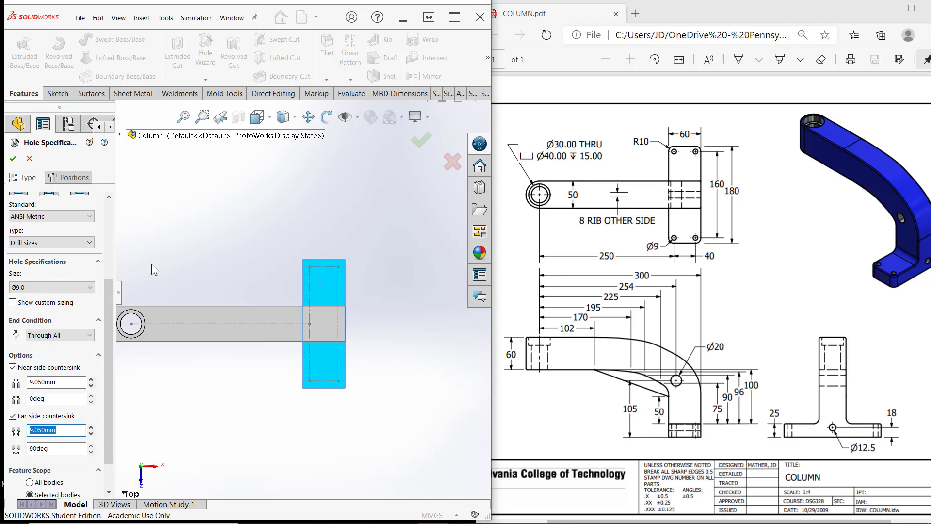
Step: Place the holes on the four corners of the construction rectangle and create them
left_click(70, 178)
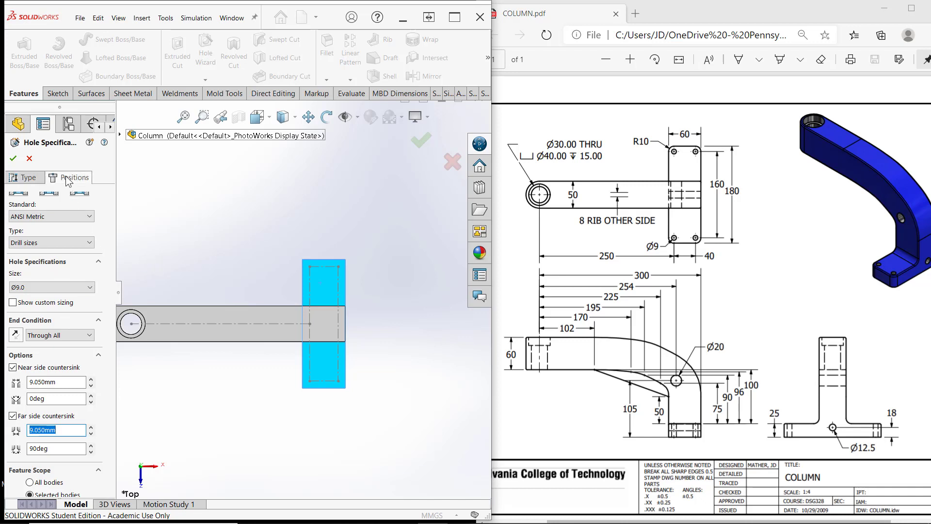
left_click(310, 267)
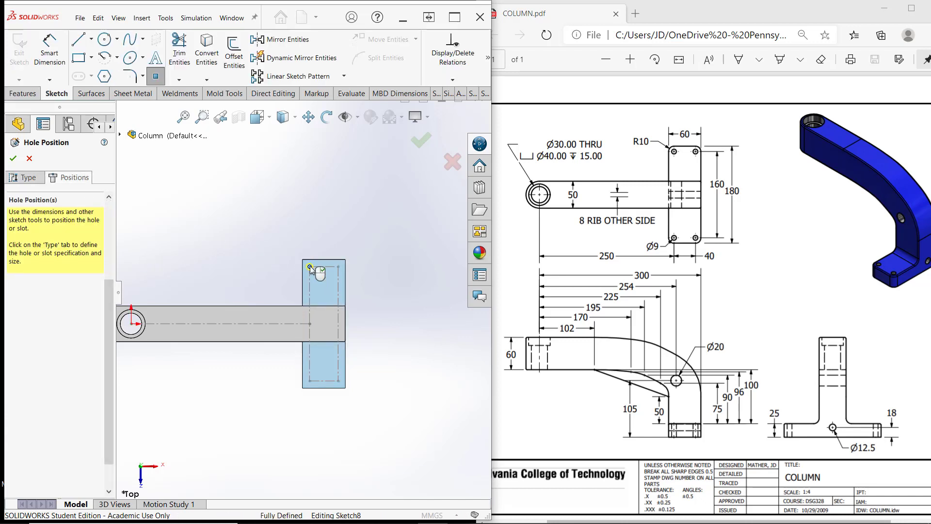
left_click(339, 267)
left_click(310, 382)
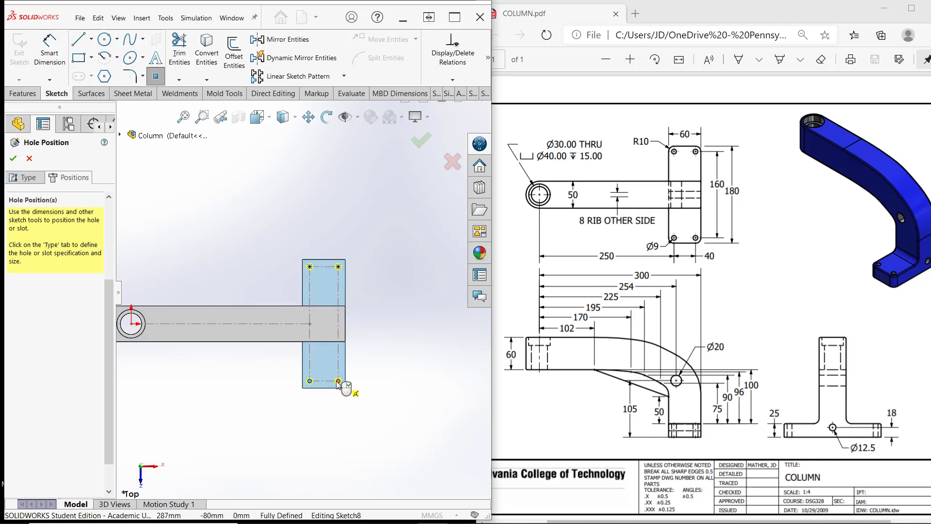
left_click(338, 382)
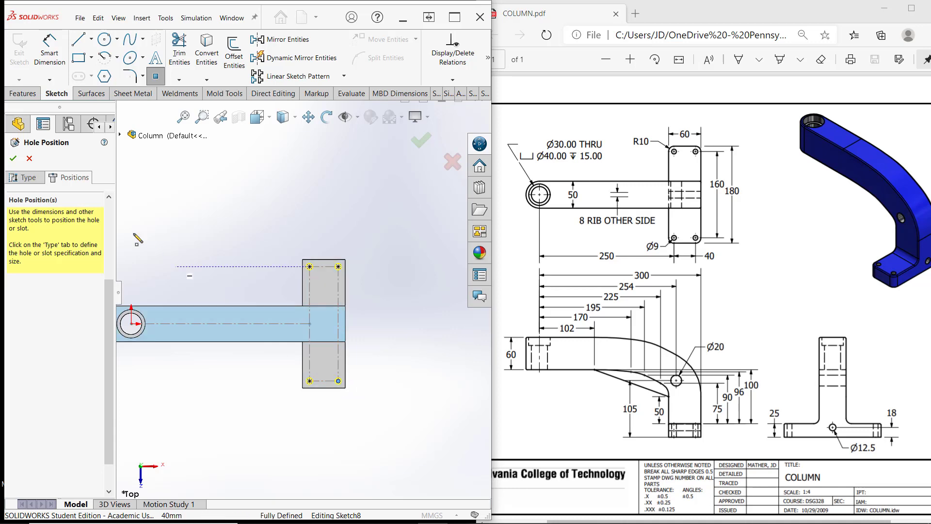
key("Return")
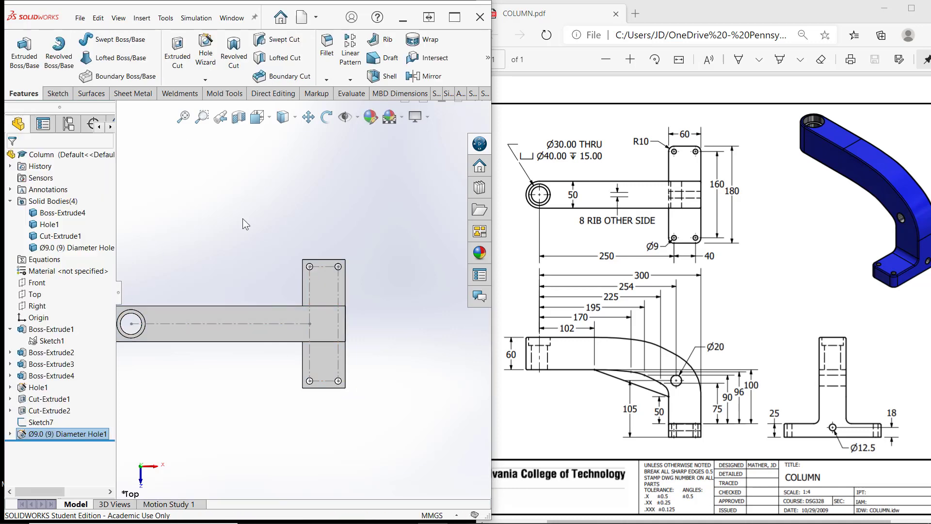
Step: Hide the hole layout sketch, Sketch7, and maximize the modelling window
mouse_move(280, 411)
middle_mouse_down()
mouse_move(289, 401)
mouse_move(297, 443)
mouse_move(340, 412)
middle_mouse_up()
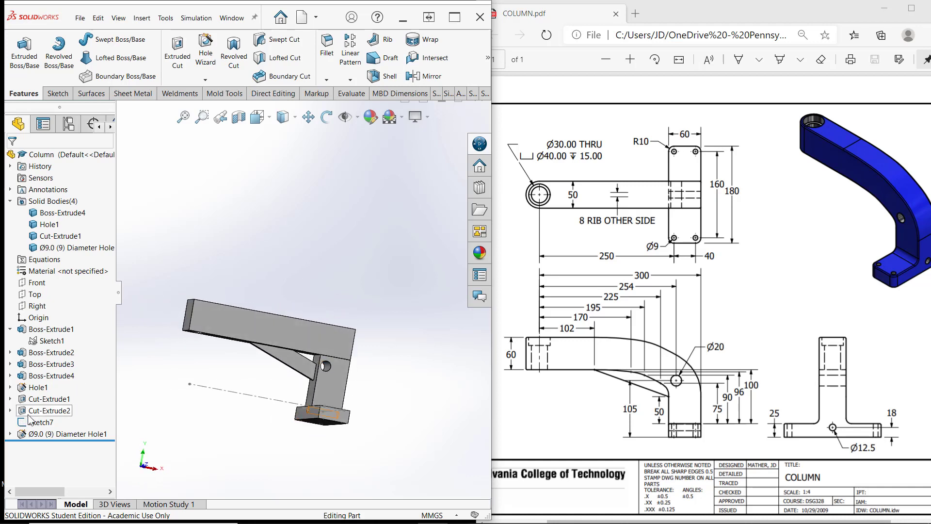
right_click(33, 423)
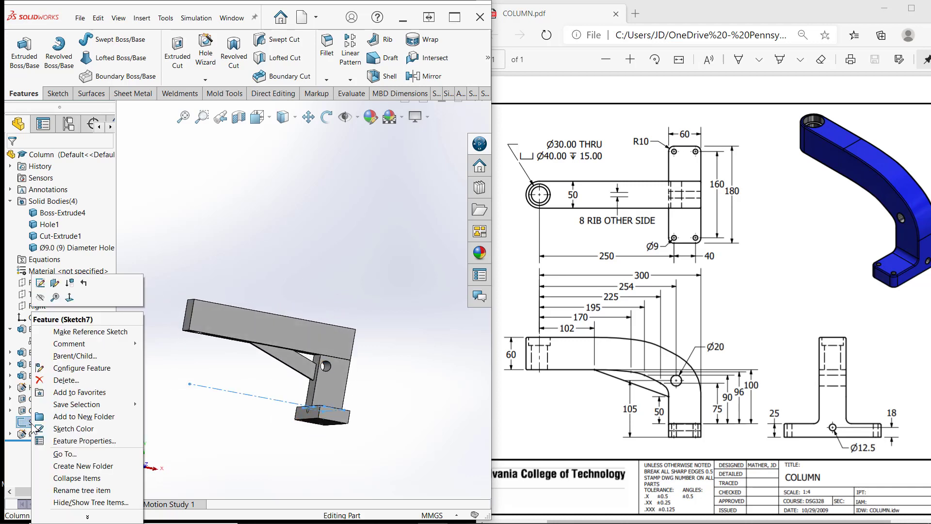
left_click(40, 297)
middle_click_drag(226, 286, 380, 360)
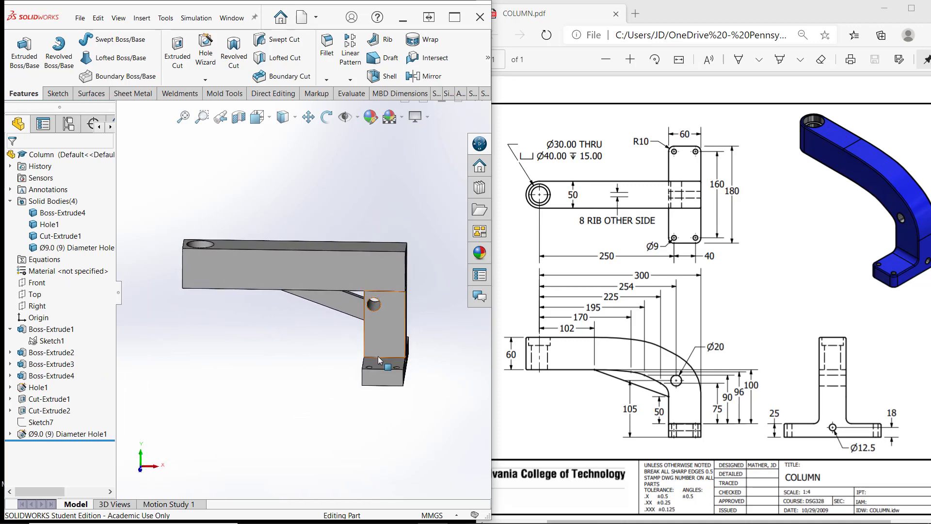
left_click(455, 17)
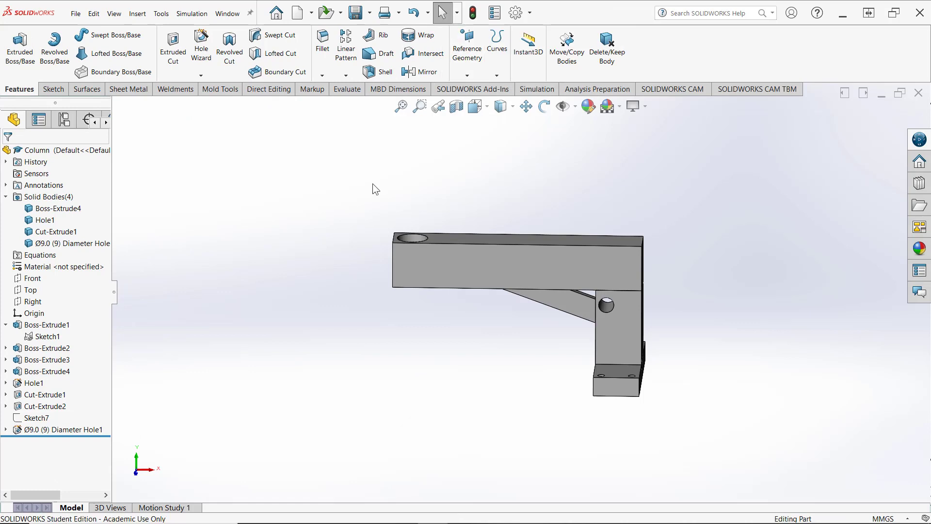
Step: Start a full-length Fillet Bead with the base's top face as face set 1 and the upright's side face with the hole as face set 2
middle_click_drag(374, 184, 180, 92)
left_click(175, 89)
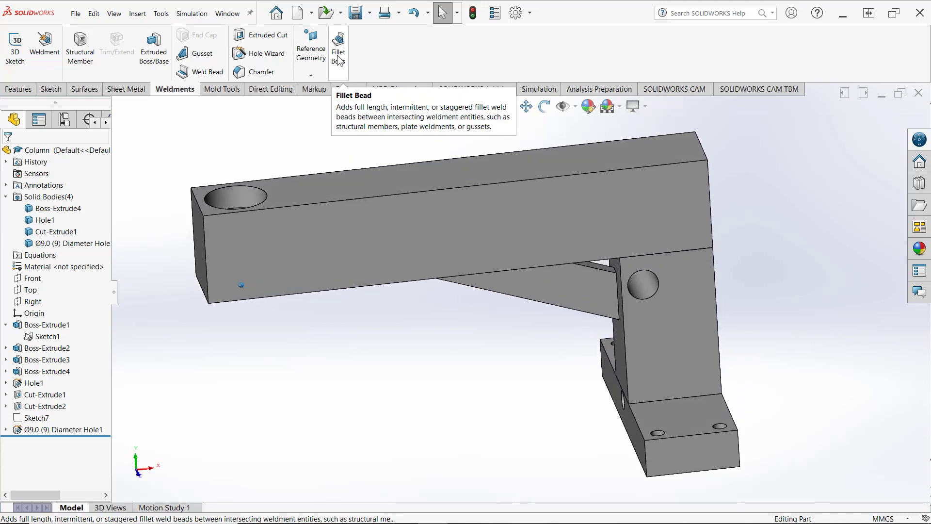
left_click(340, 61)
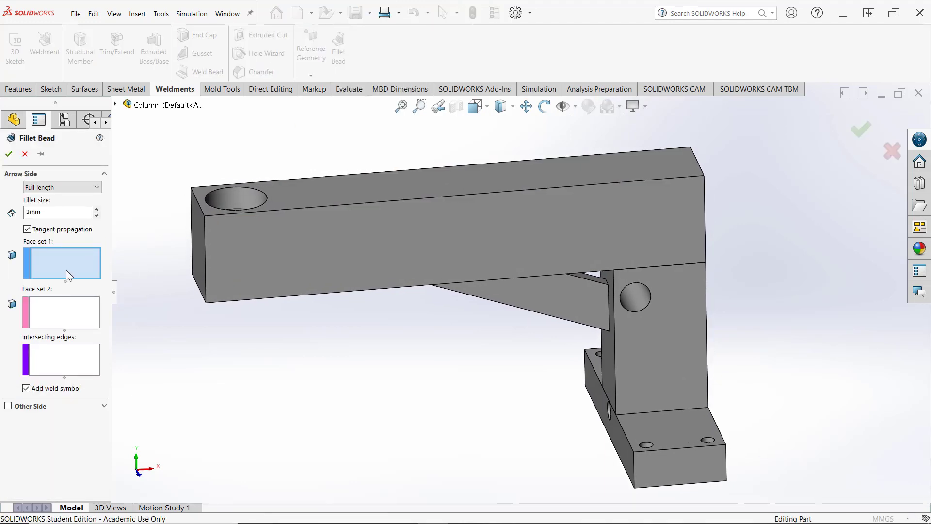
left_click(668, 420)
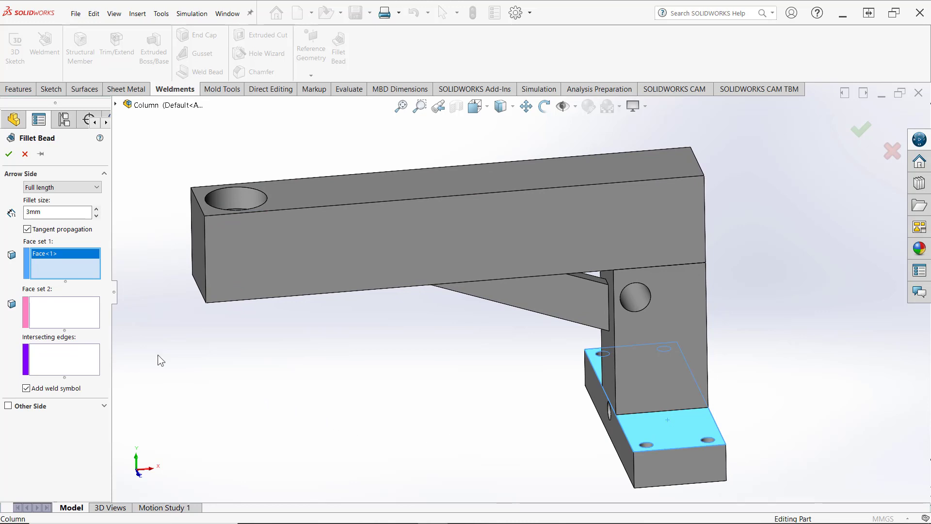
left_click(77, 321)
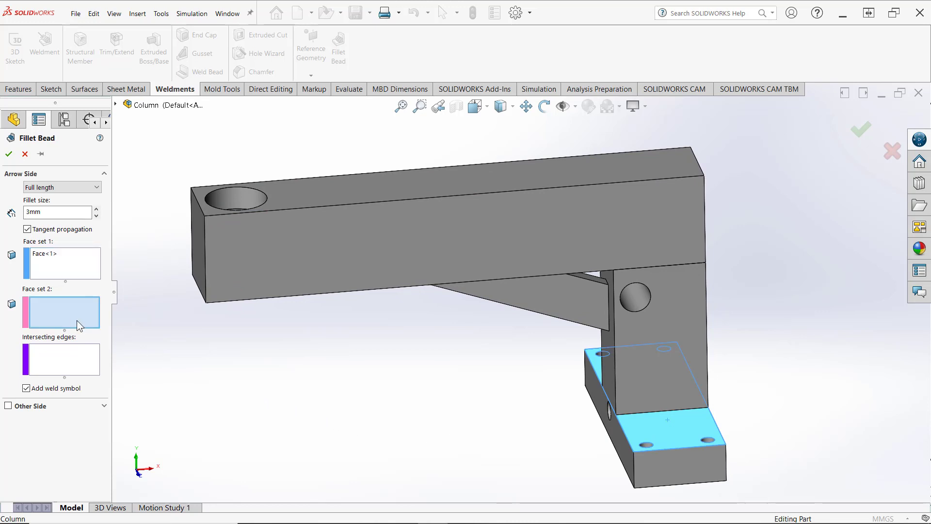
left_click(664, 394)
Step: Set the fillet size to 5 mm, add the upright's opposite side face to face set 2, and create the weld beads
middle_click_drag(535, 443, 609, 451)
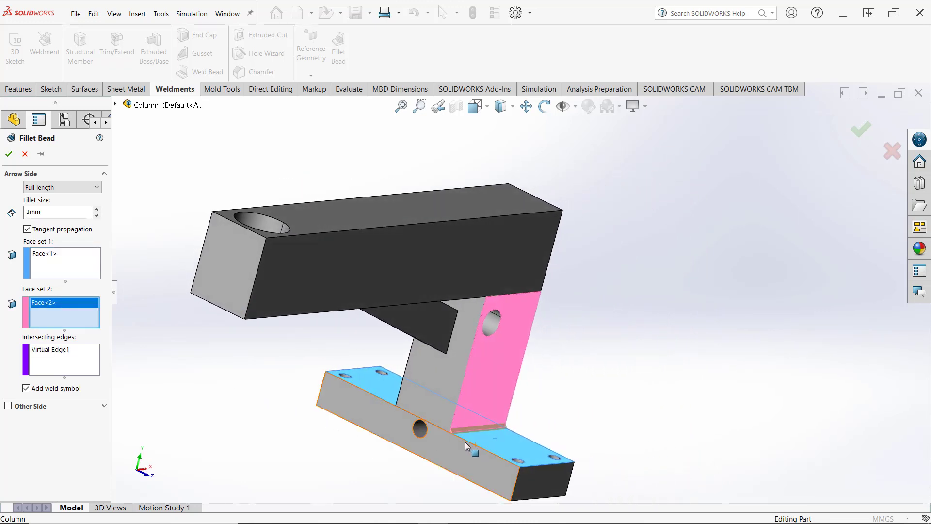
scroll(468, 449, "down", 7)
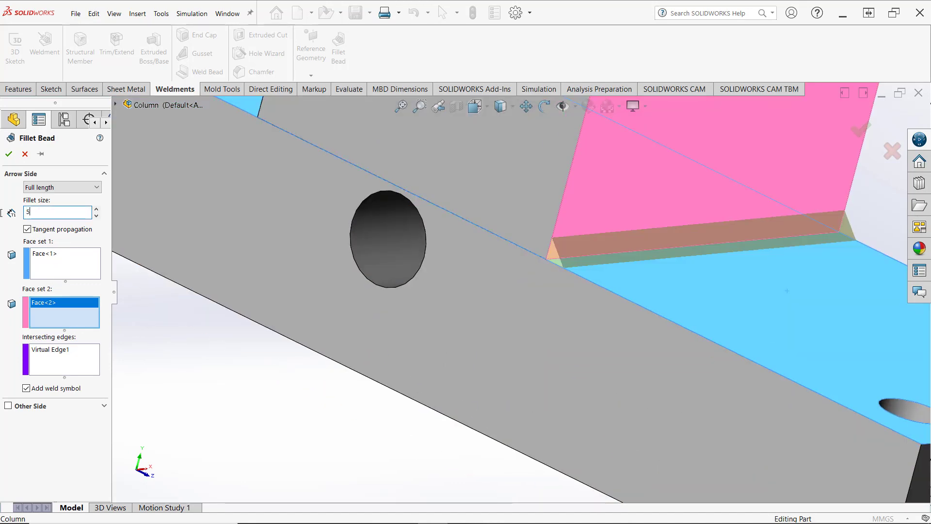
middle_click_drag(145, 361, 434, 383)
scroll(435, 382, "up", 9)
middle_click_drag(504, 341, 462, 383)
scroll(504, 290, "down", 6)
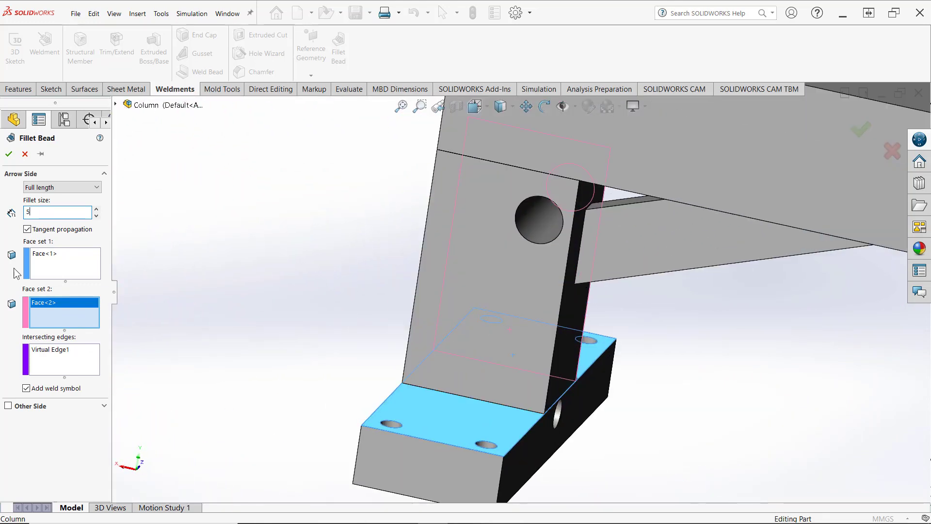
left_click(478, 385)
middle_click_drag(424, 389, 727, 401)
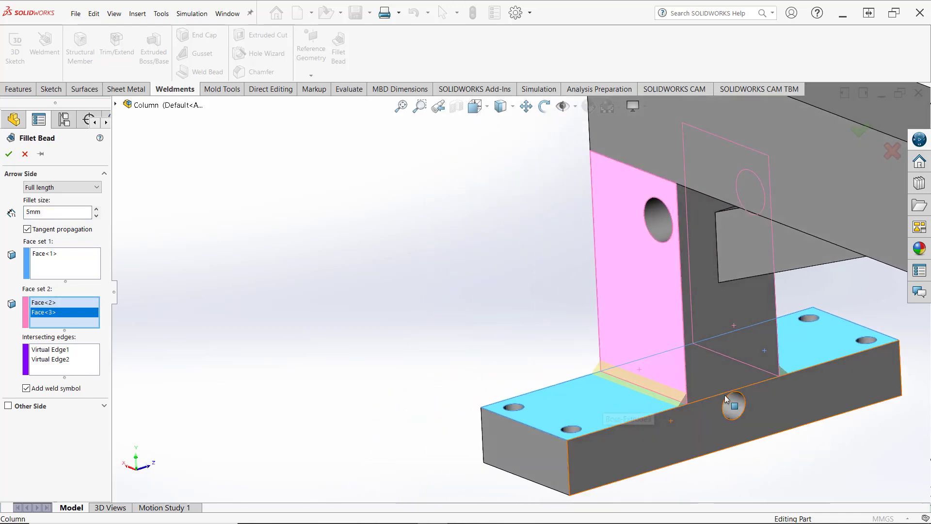
left_click(9, 153)
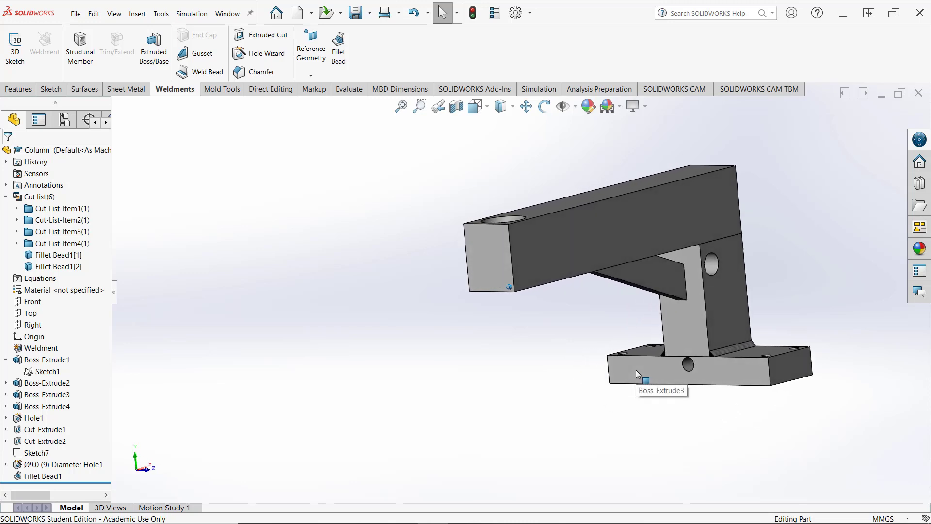
scroll(736, 333, "down", 6)
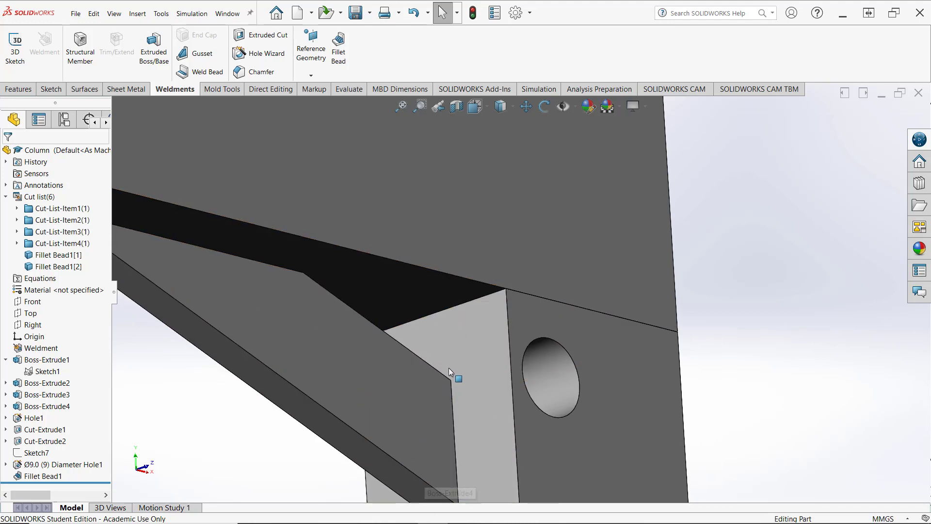
middle_click_drag(450, 367, 482, 347)
scroll(480, 352, "up", 10)
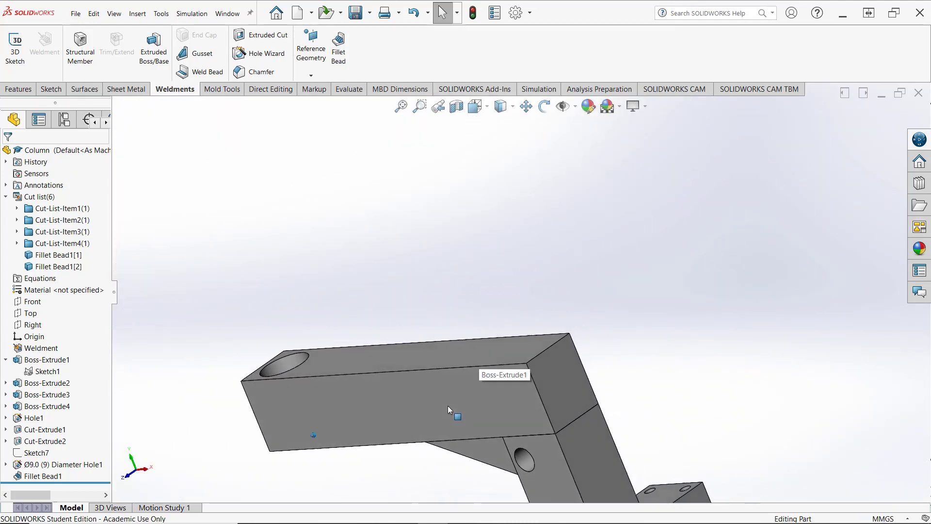